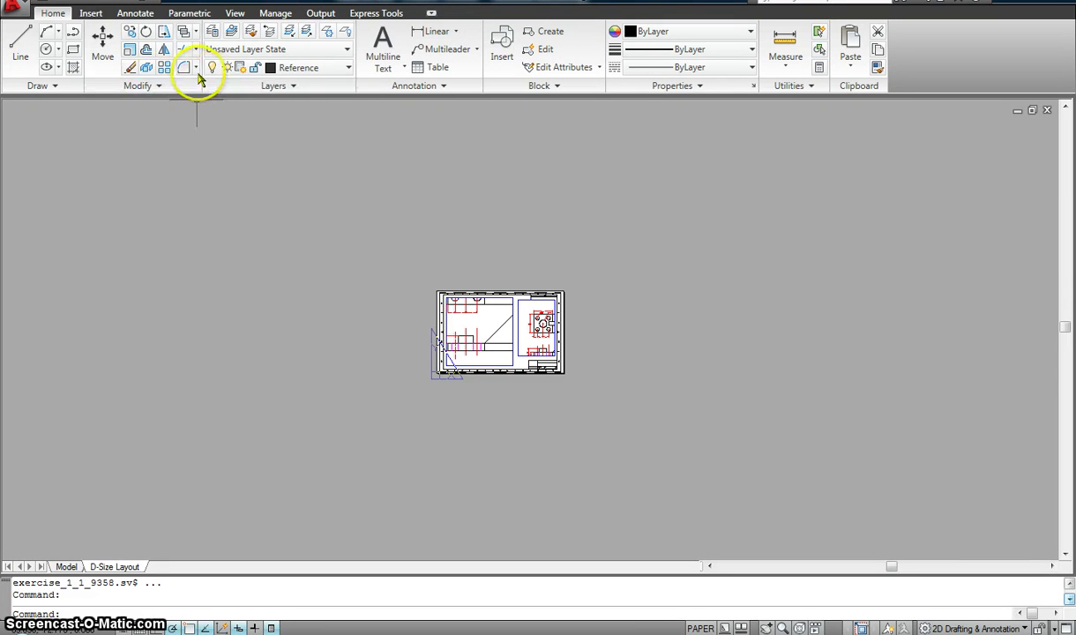
Switch to model space and examine the annotative dimensions on the part's top view
{"action": "left_click", "coordinate": [137, 15]}
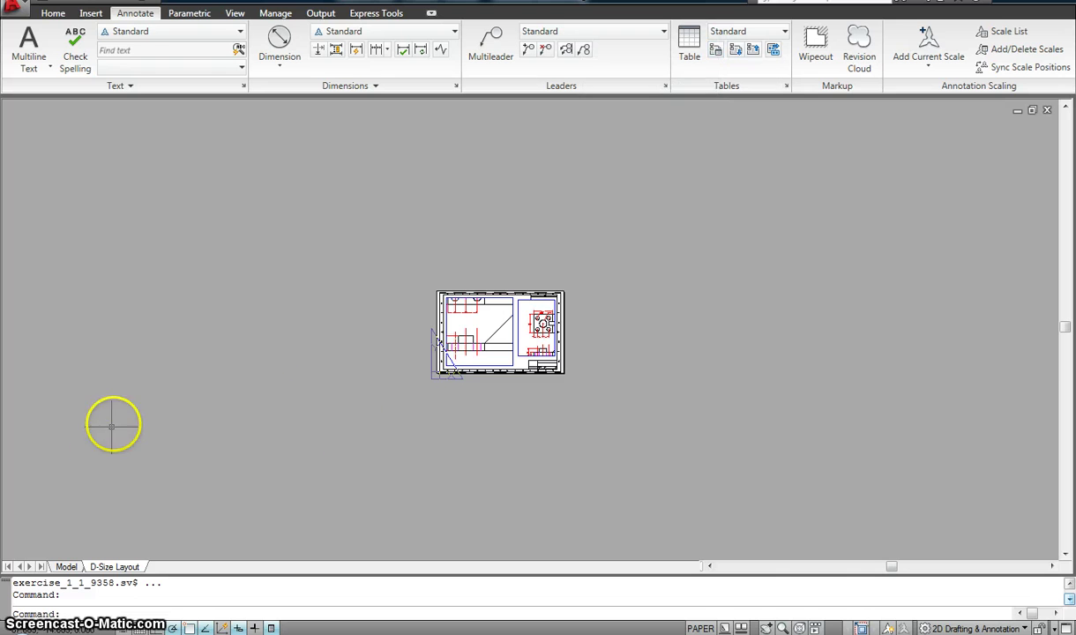
{"action": "left_click", "coordinate": [66, 566]}
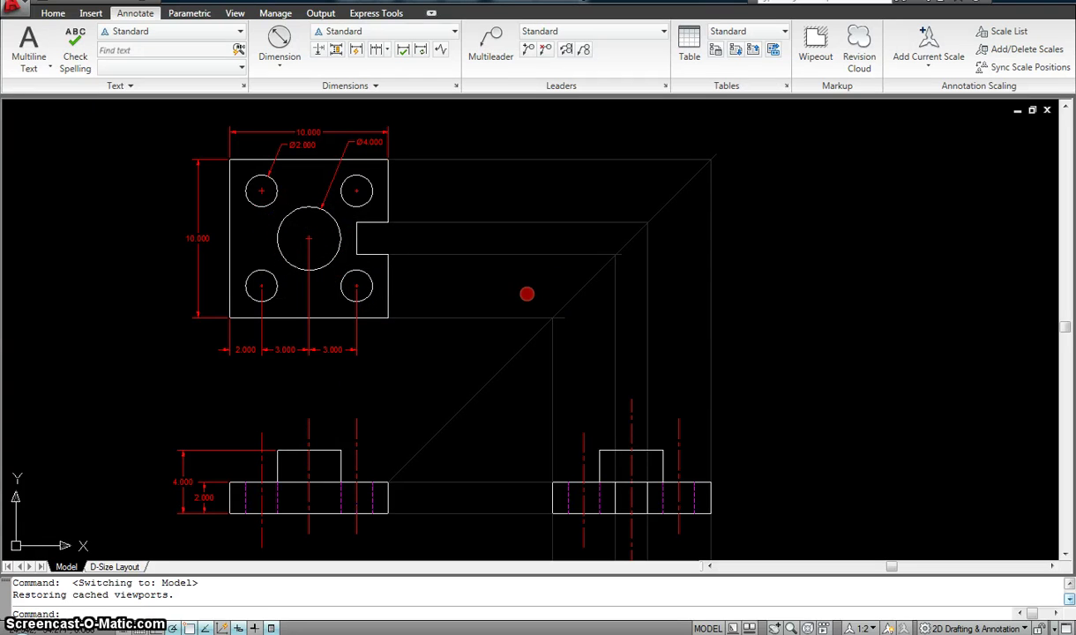
{"action": "mouse_move", "coordinate": [527, 294]}
{"action": "middle_mouse_down"}
{"action": "mouse_move", "coordinate": [483, 288]}
{"action": "mouse_move", "coordinate": [490, 283]}
{"action": "middle_mouse_up"}
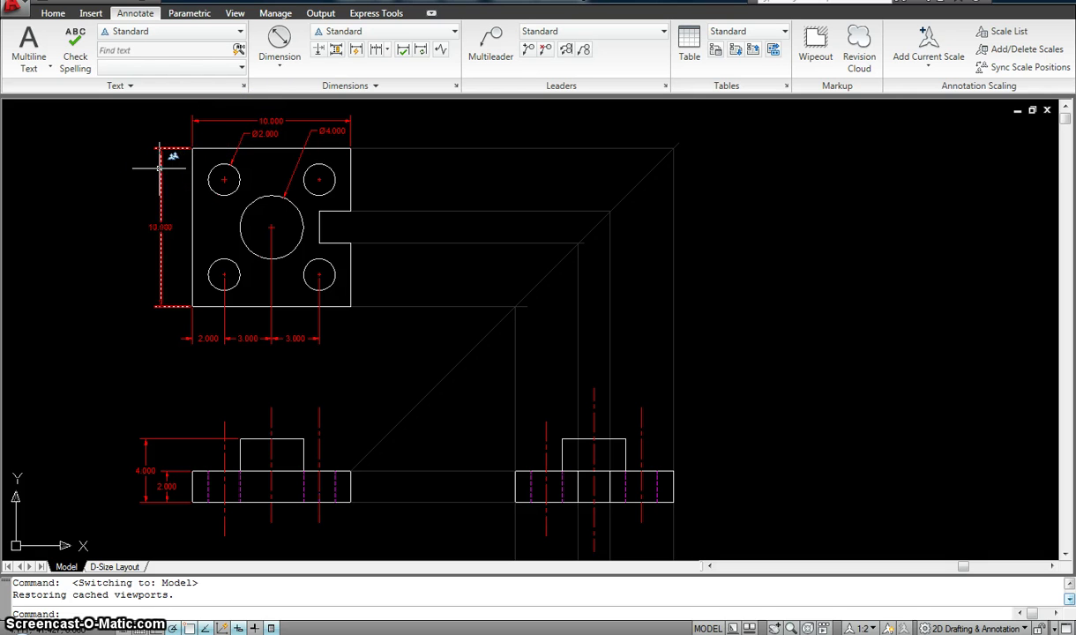
{"action": "mouse_move", "coordinate": [160, 168]}
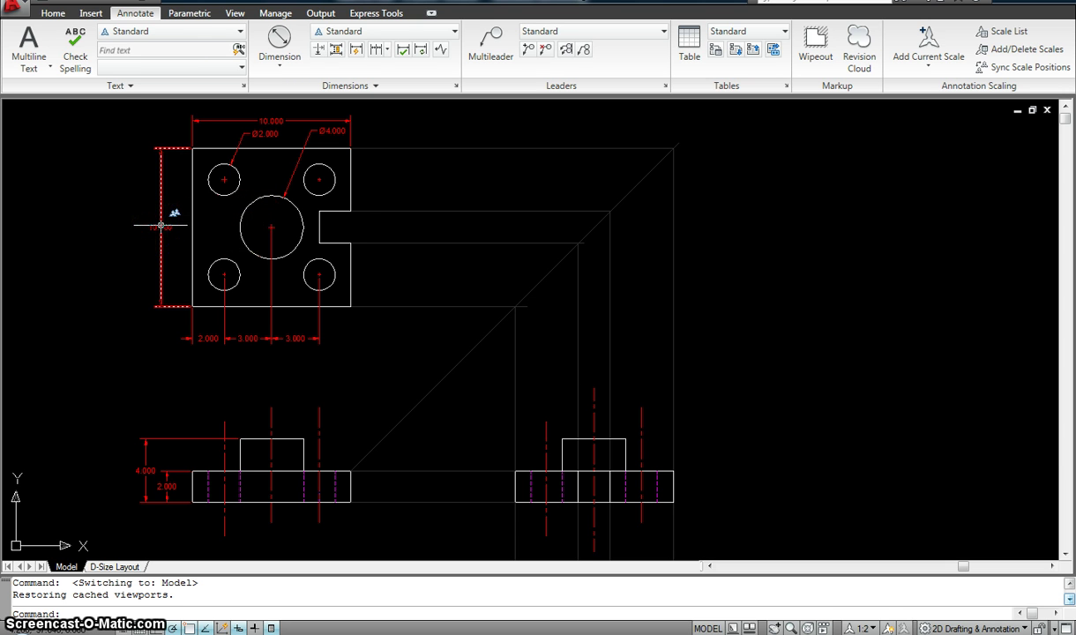
{"action": "mouse_move", "coordinate": [160, 226]}
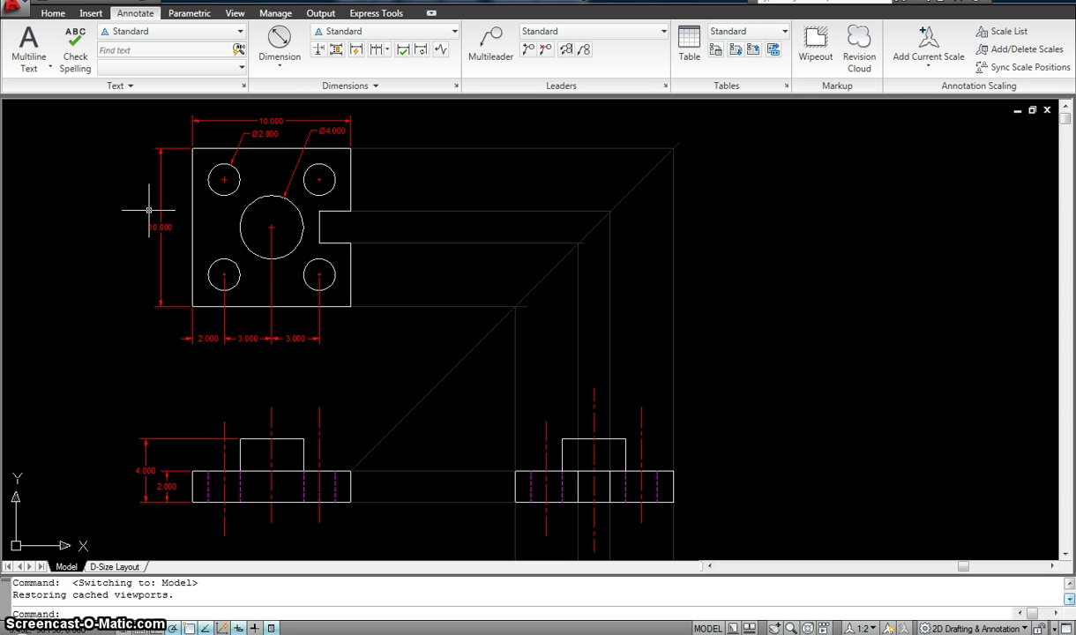
{"action": "left_click", "coordinate": [153, 208]}
{"action": "left_click", "coordinate": [125, 228]}
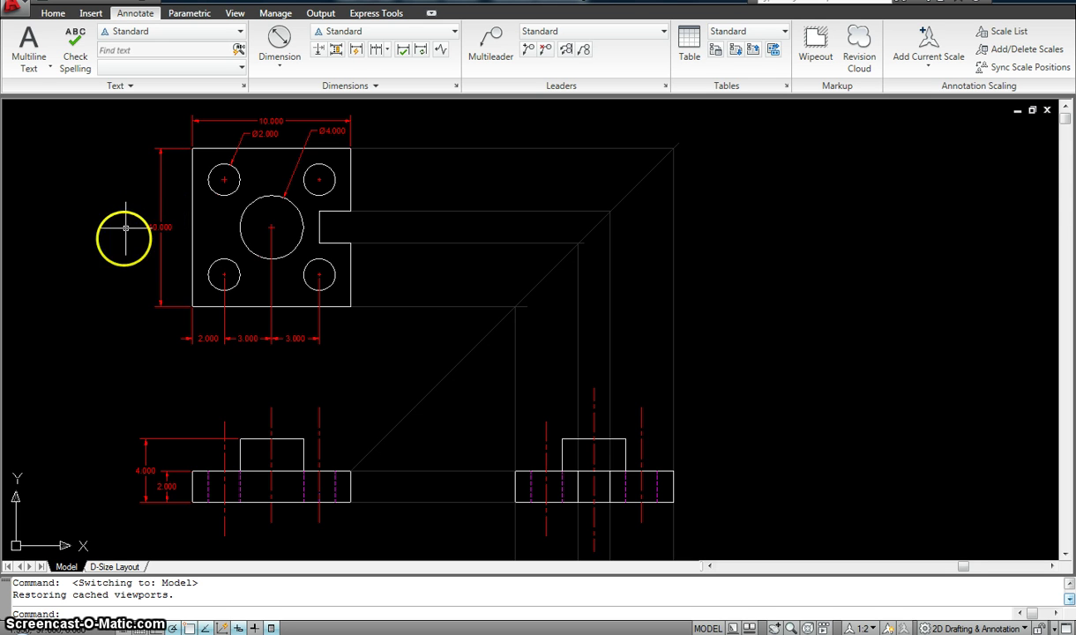
{"action": "scroll", "coordinate": [194, 339], "scroll_direction": "down", "scroll_amount": 2}
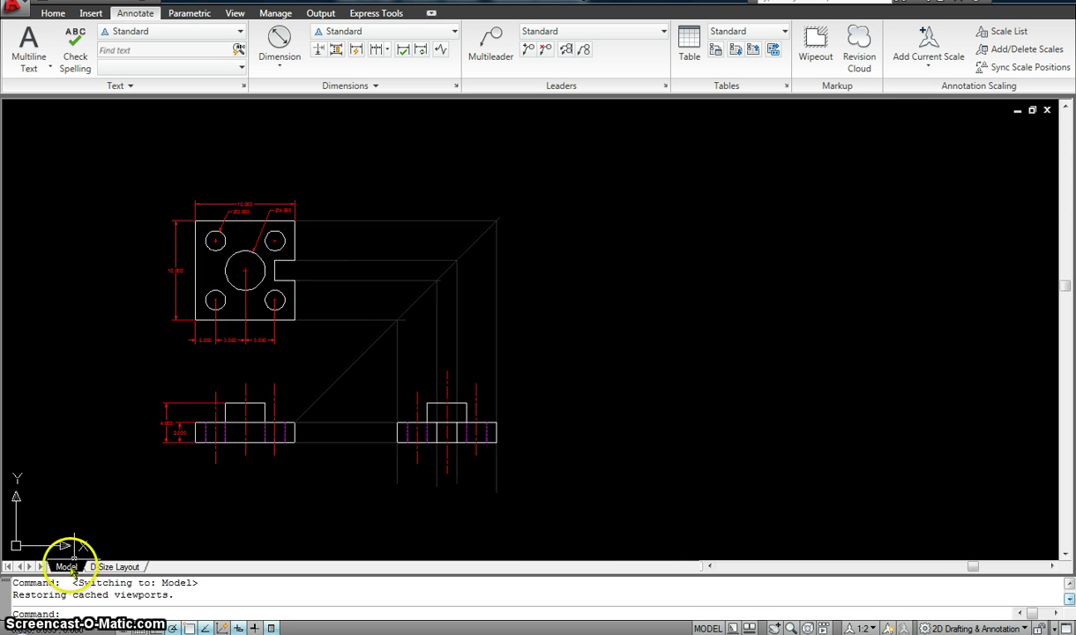
Open the D-Size Layout and shift the larger viewport's content so the dimensioned top view of the plate is shown
{"action": "left_click", "coordinate": [107, 567]}
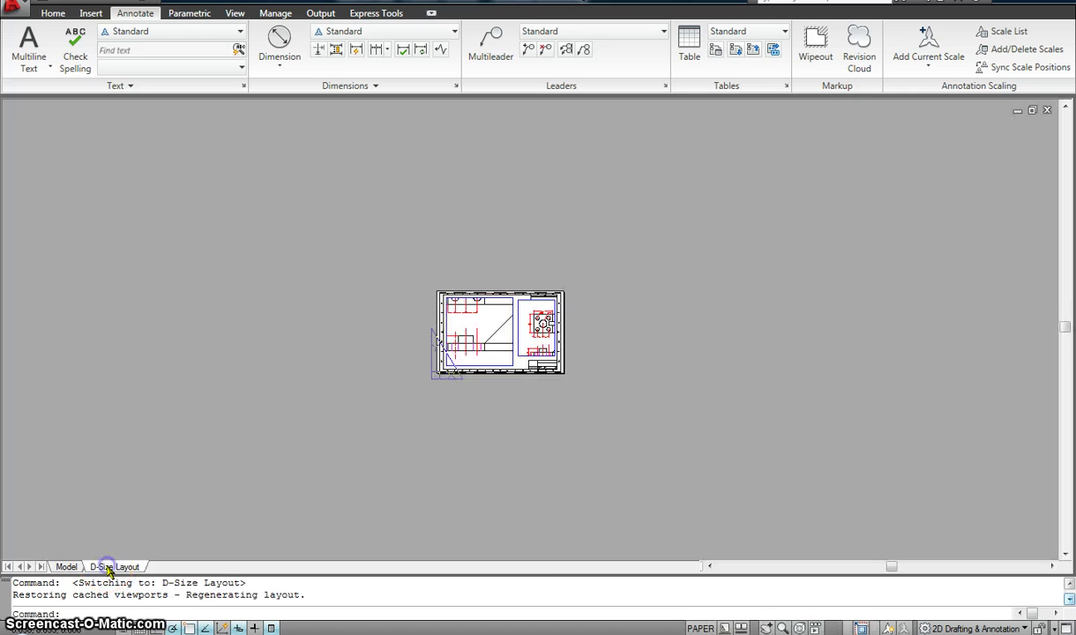
{"action": "scroll", "coordinate": [518, 318], "scroll_direction": "up", "scroll_amount": 6}
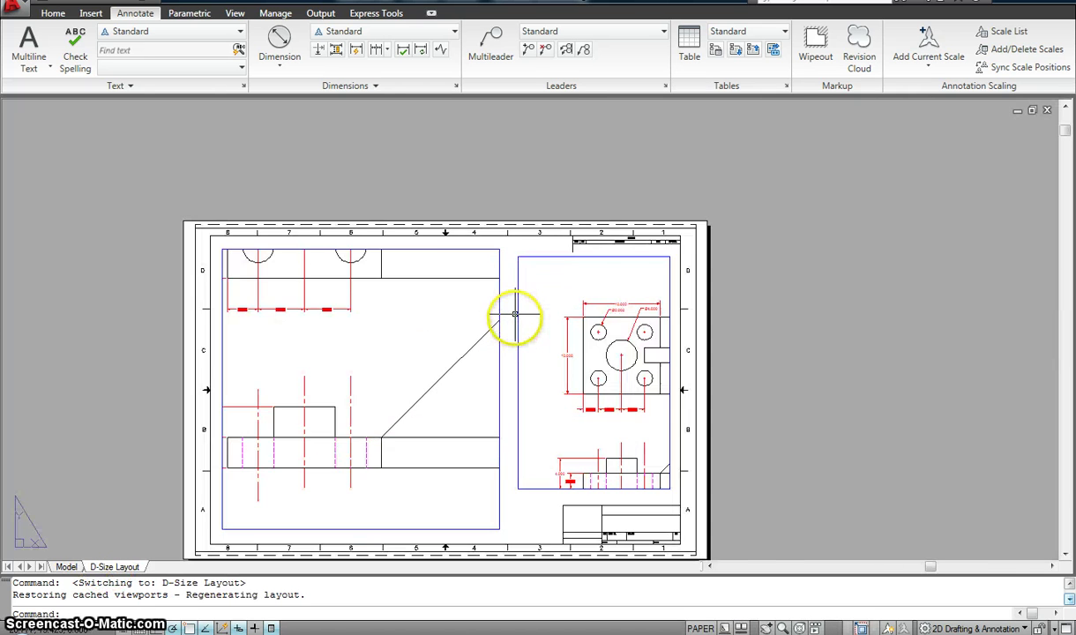
{"action": "scroll", "coordinate": [487, 273], "scroll_direction": "up", "scroll_amount": 2}
{"action": "double_click", "coordinate": [310, 276]}
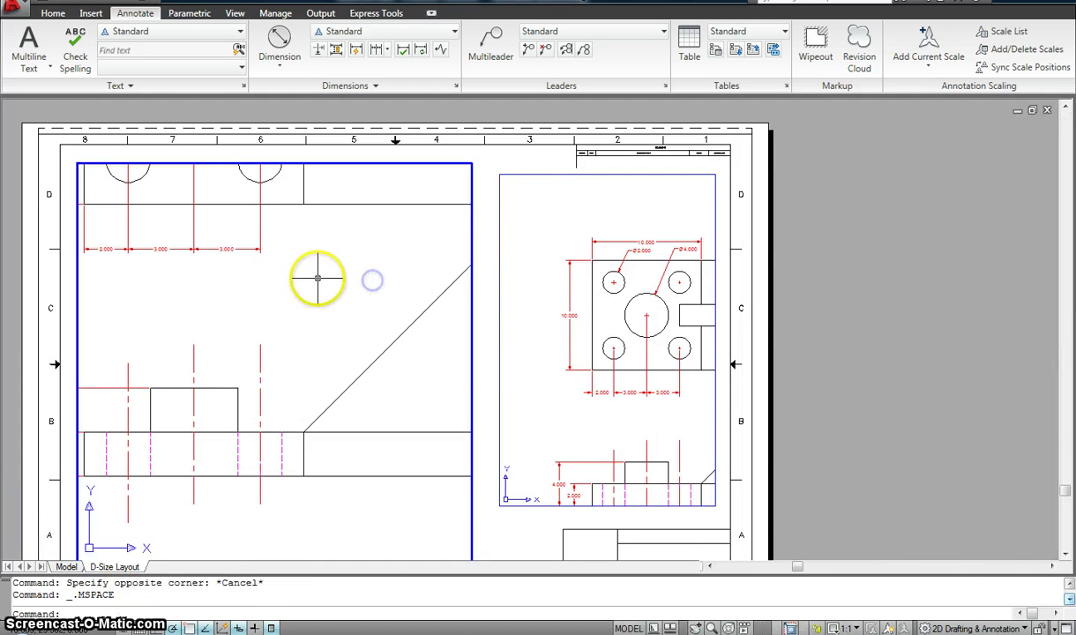
{"action": "middle_click_drag", "start_coordinate": [286, 271], "coordinate": [366, 388]}
{"action": "middle_click_drag", "start_coordinate": [317, 283], "coordinate": [308, 403]}
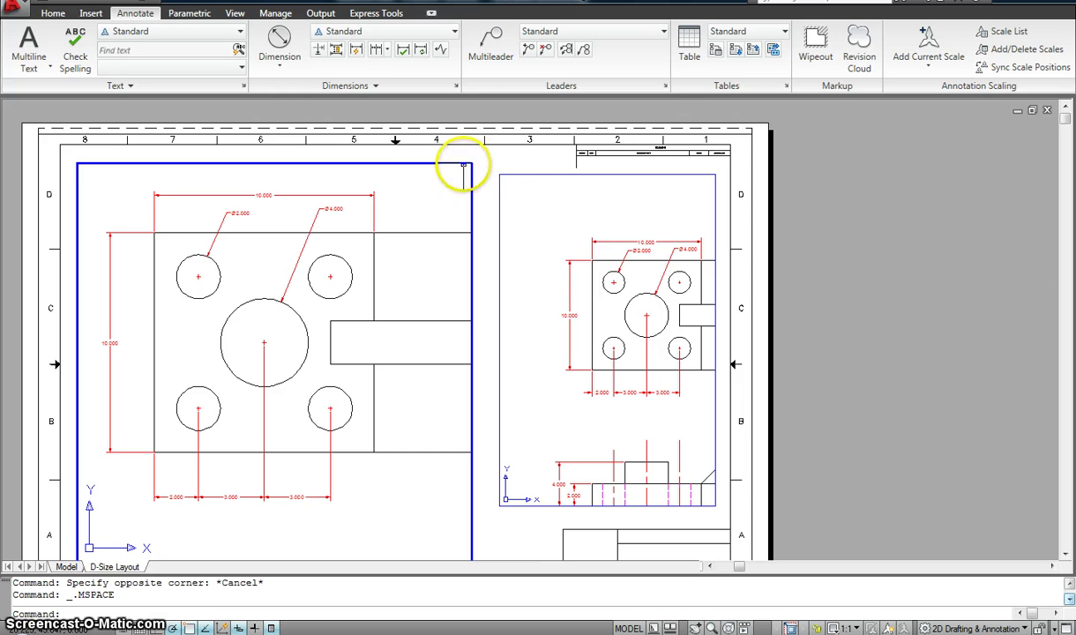
Return to paper space and compare the dimension text size in the larger and smaller viewports
{"action": "left_click", "coordinate": [515, 194]}
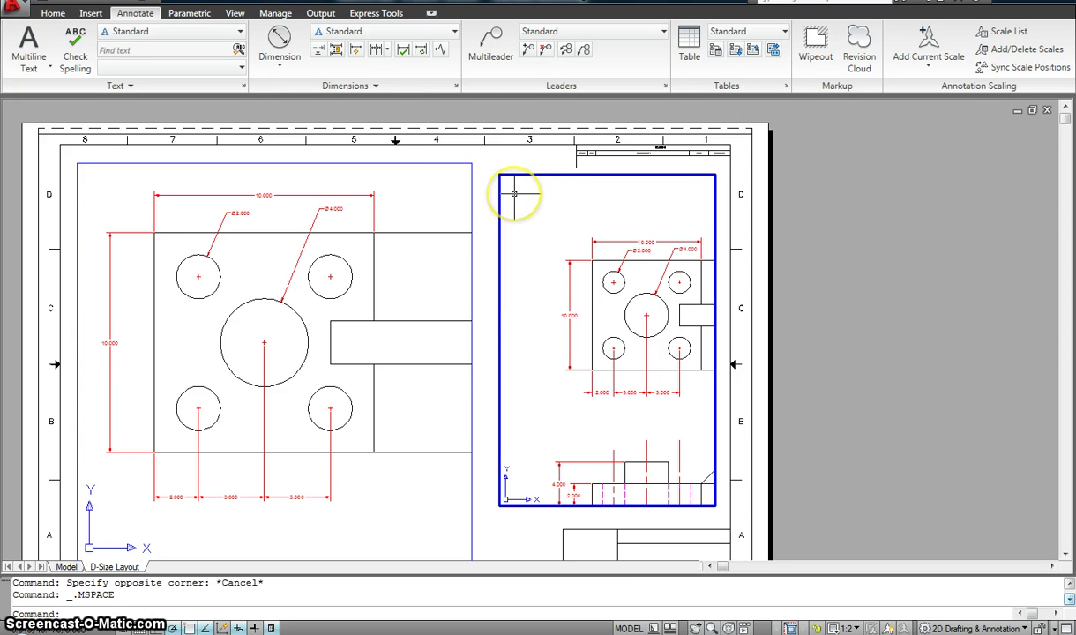
{"action": "left_click", "coordinate": [434, 177]}
{"action": "double_click", "coordinate": [484, 170]}
{"action": "scroll", "coordinate": [492, 163], "scroll_direction": "down", "scroll_amount": 4}
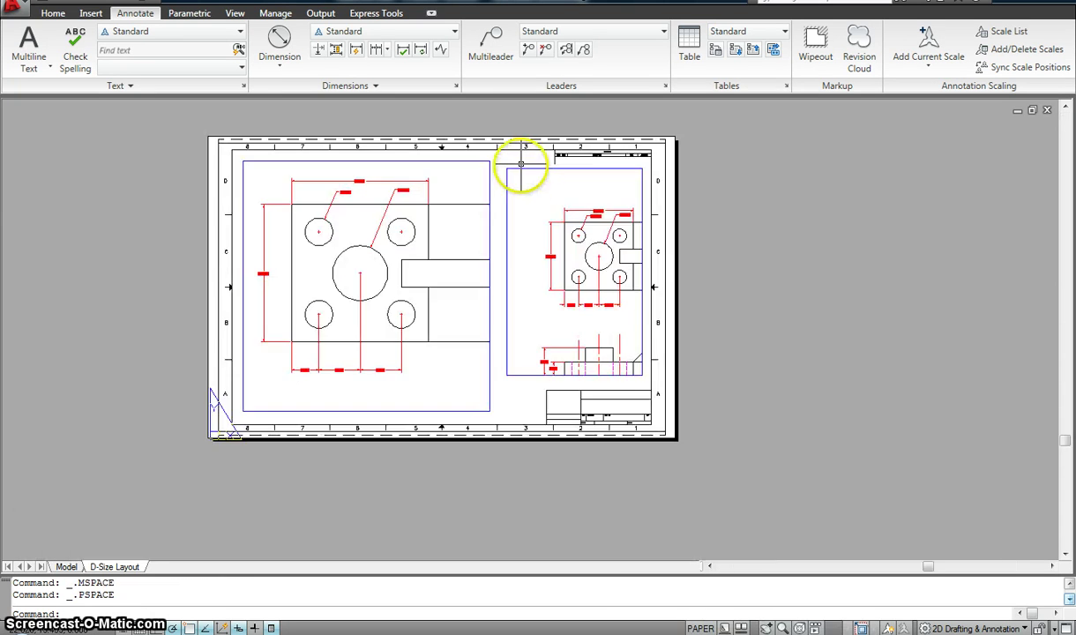
{"action": "scroll", "coordinate": [522, 186], "scroll_direction": "up", "scroll_amount": 3}
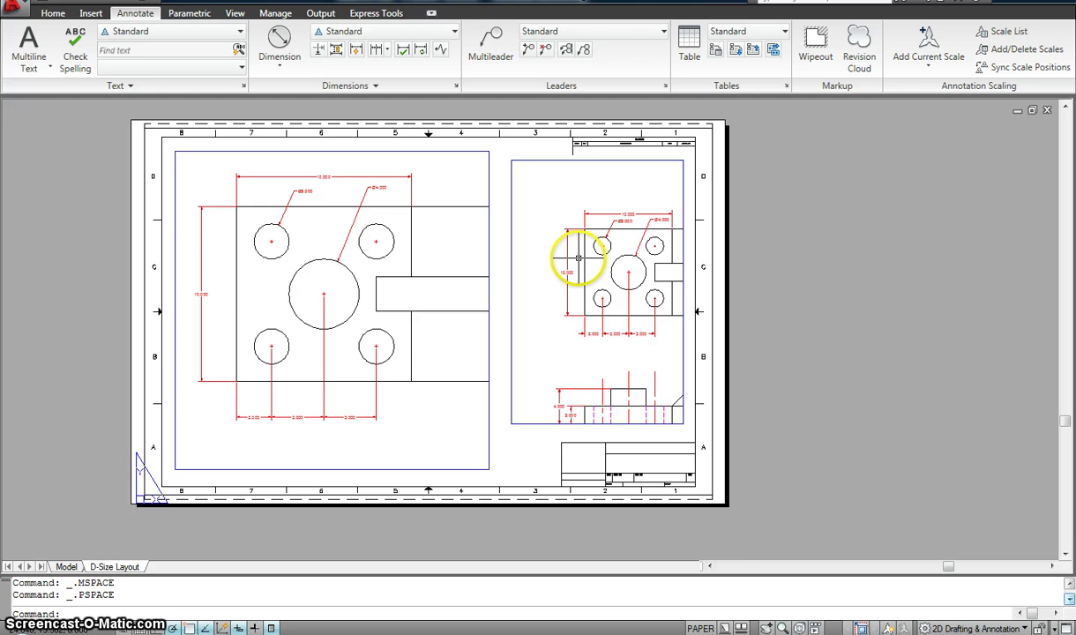
{"action": "scroll", "coordinate": [579, 308], "scroll_direction": "up", "scroll_amount": 3}
{"action": "scroll", "coordinate": [588, 291], "scroll_direction": "down", "scroll_amount": 4}
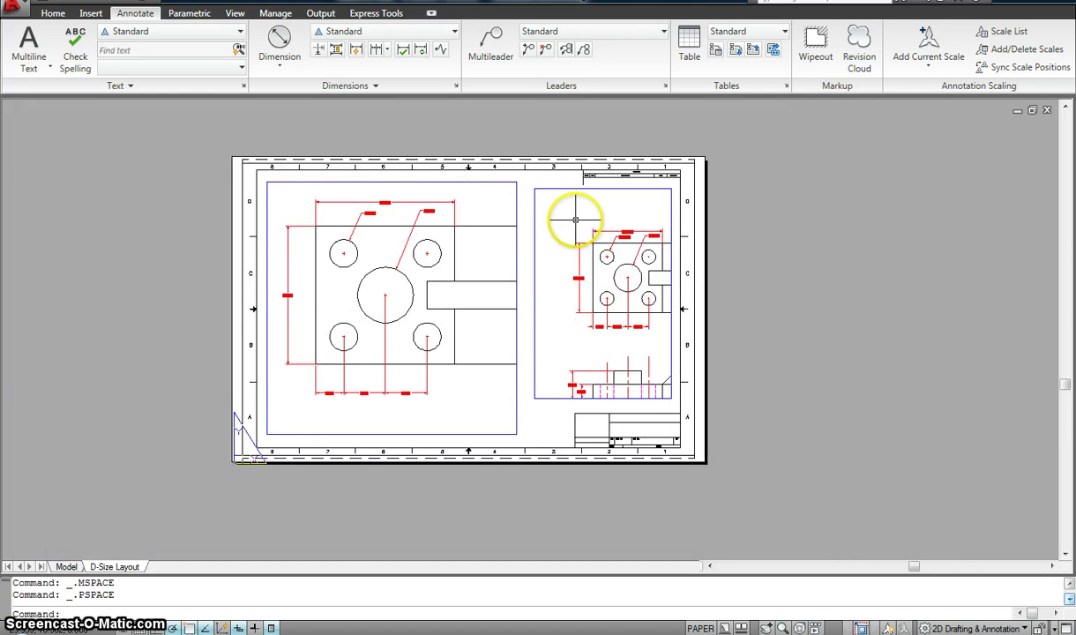
{"action": "scroll", "coordinate": [577, 234], "scroll_direction": "up", "scroll_amount": 2}
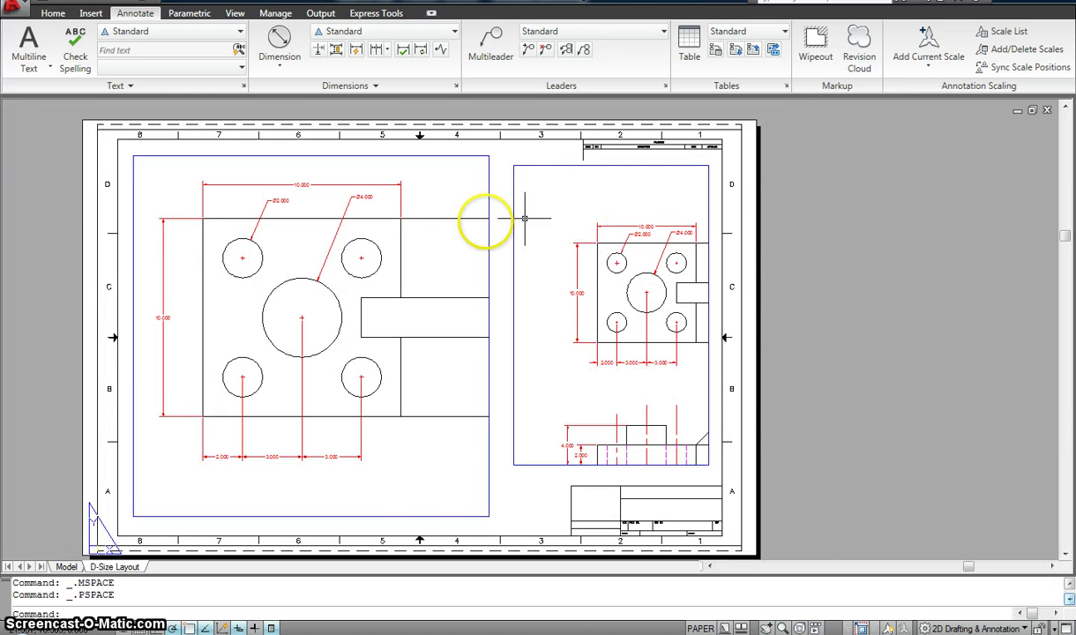
Set the smaller viewport's scale to 1:1 and return to paper space
{"action": "double_click", "coordinate": [607, 191]}
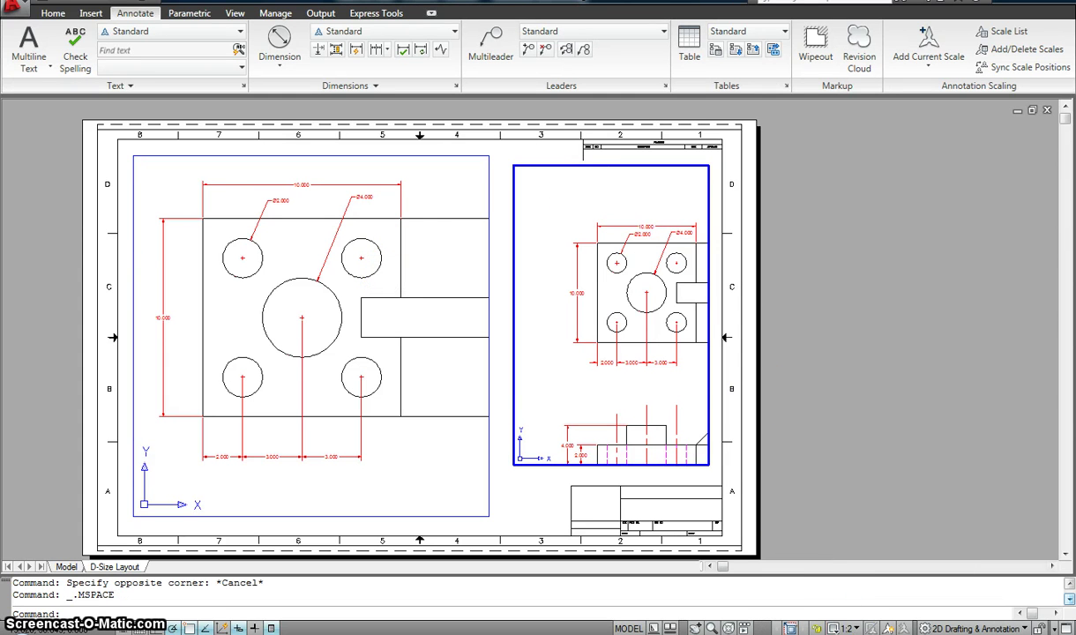
{"action": "left_click", "coordinate": [432, 239]}
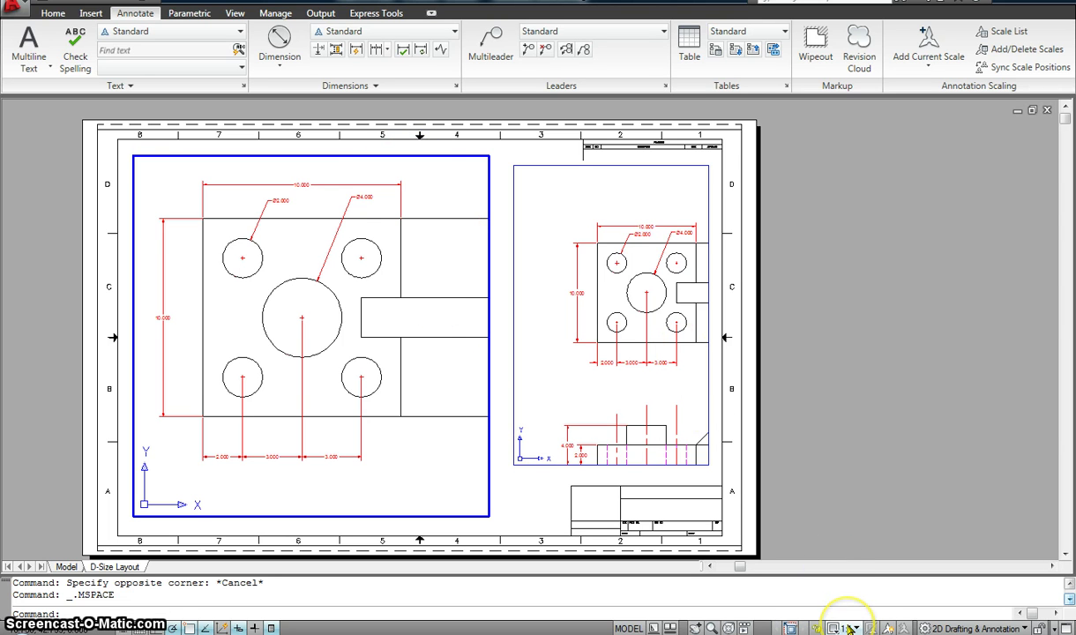
{"action": "left_click", "coordinate": [553, 210]}
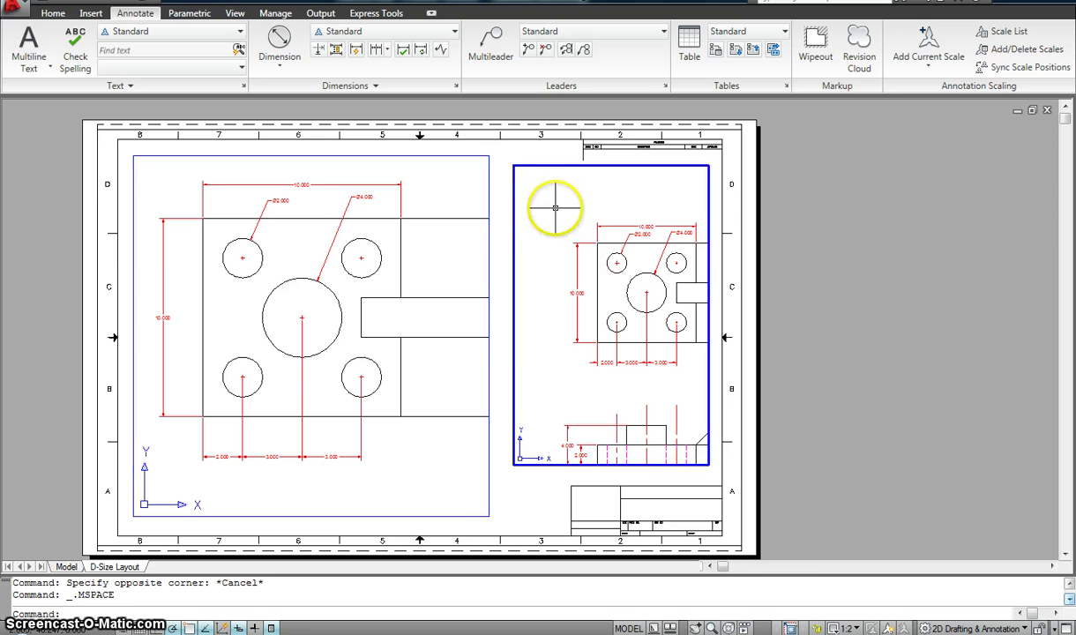
{"action": "left_click", "coordinate": [844, 627]}
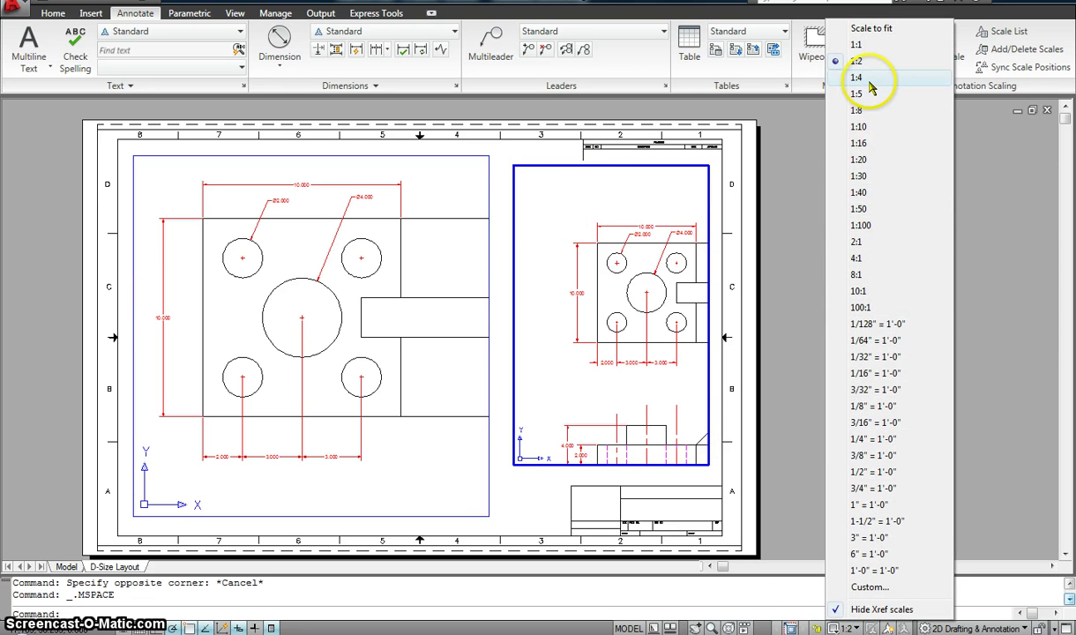
{"action": "left_click", "coordinate": [860, 45]}
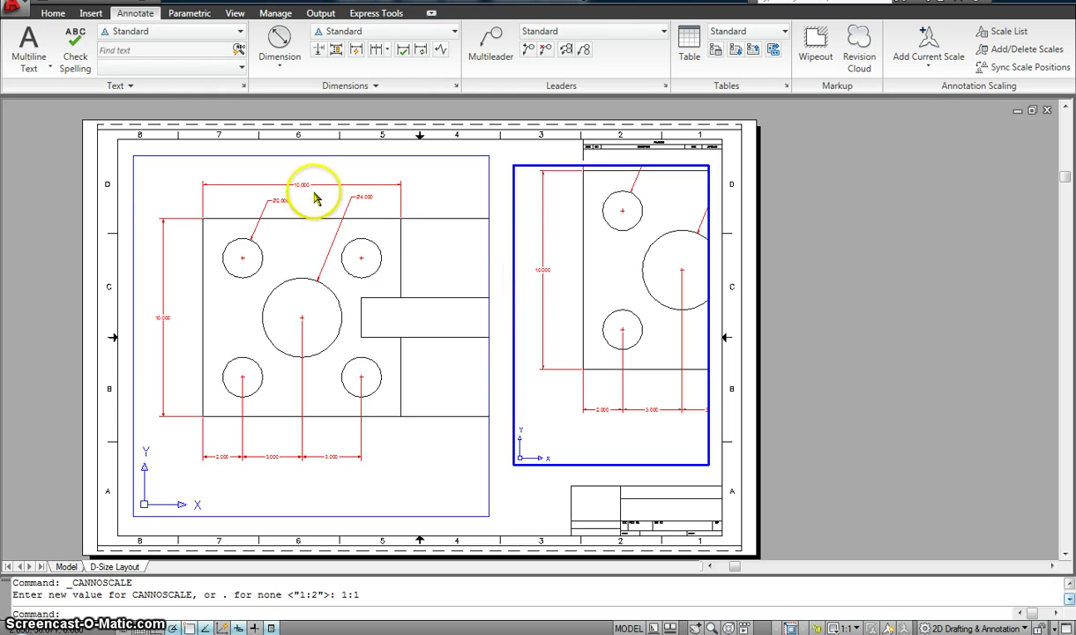
{"action": "left_click", "coordinate": [423, 180]}
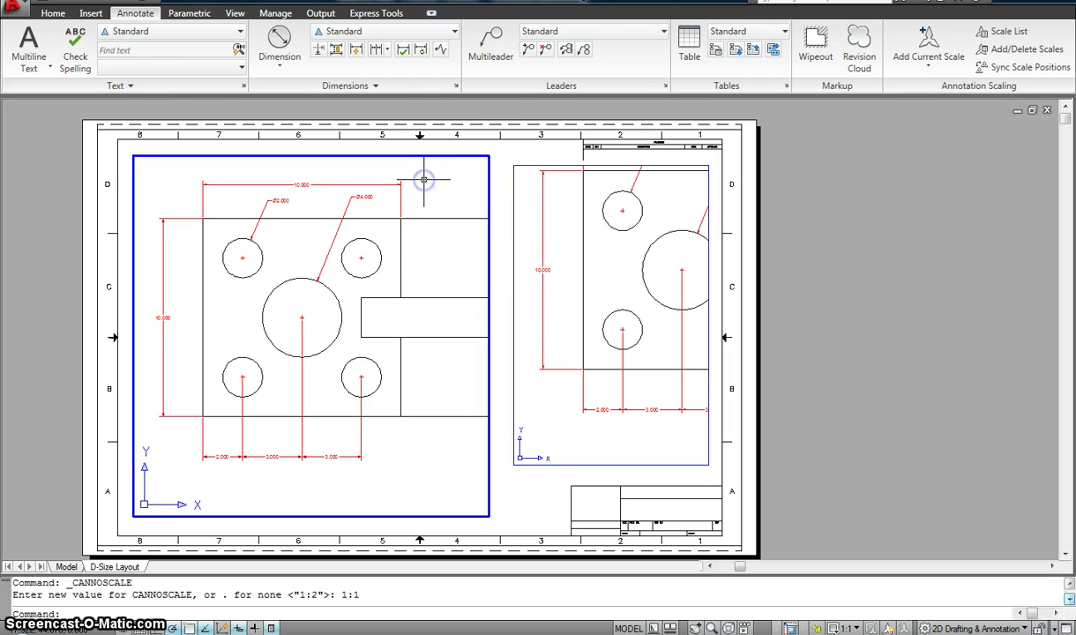
{"action": "double_click", "coordinate": [503, 148]}
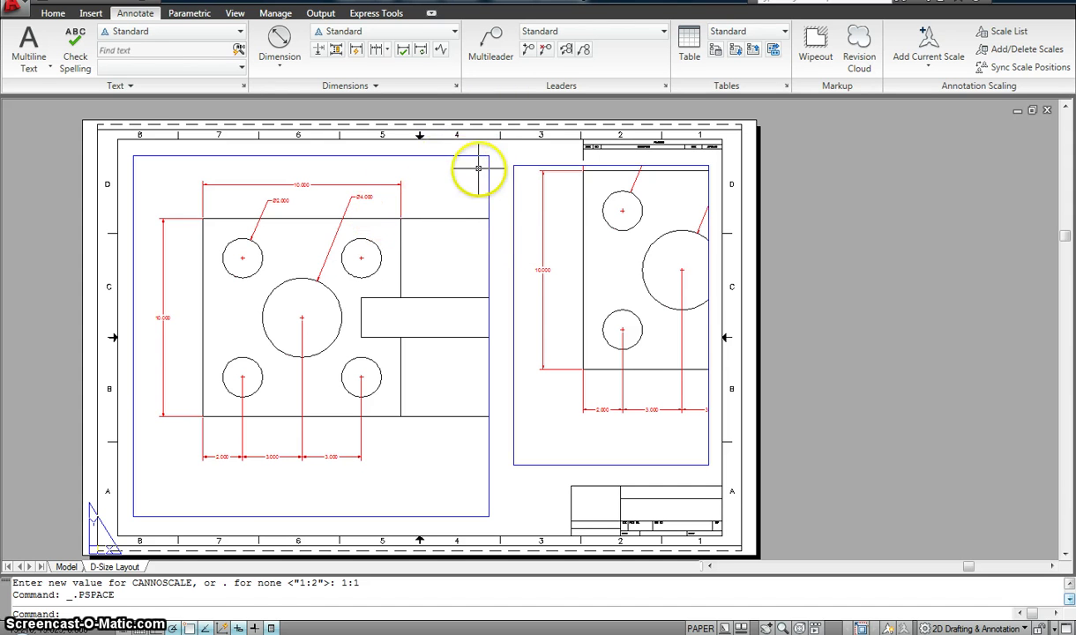
Set the smaller viewport's scale to 1:2 and return to paper space
{"action": "double_click", "coordinate": [565, 202]}
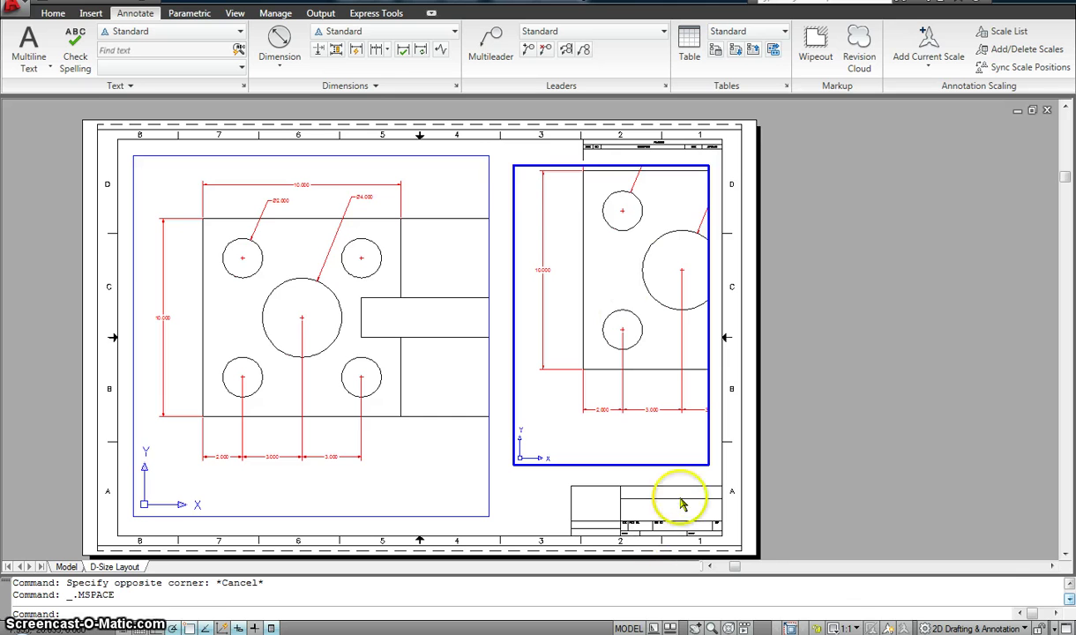
{"action": "left_click", "coordinate": [849, 628]}
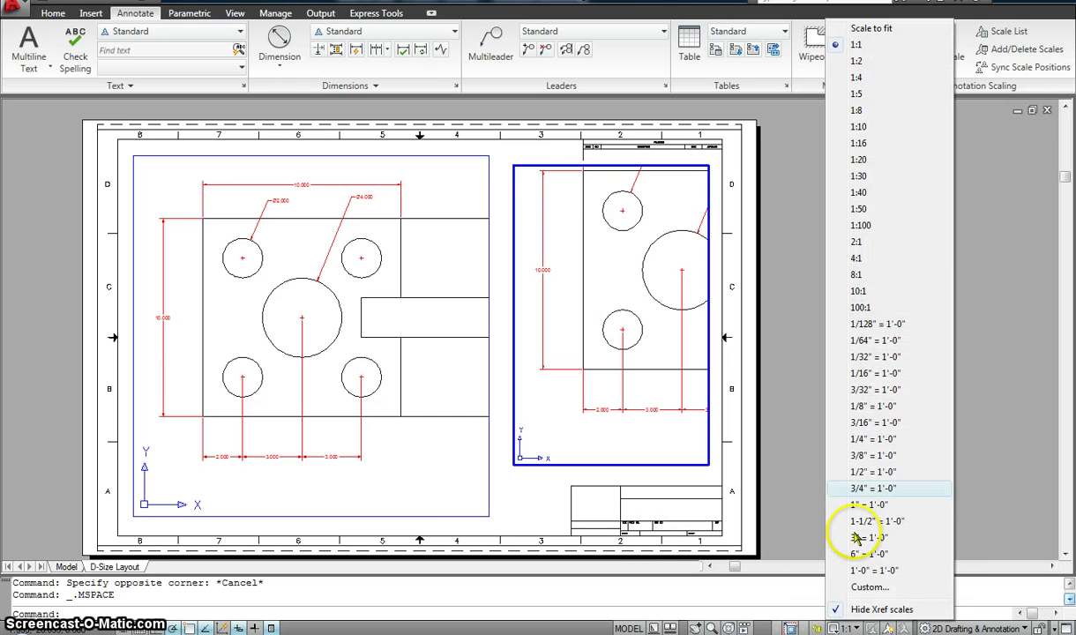
{"action": "left_click", "coordinate": [860, 61]}
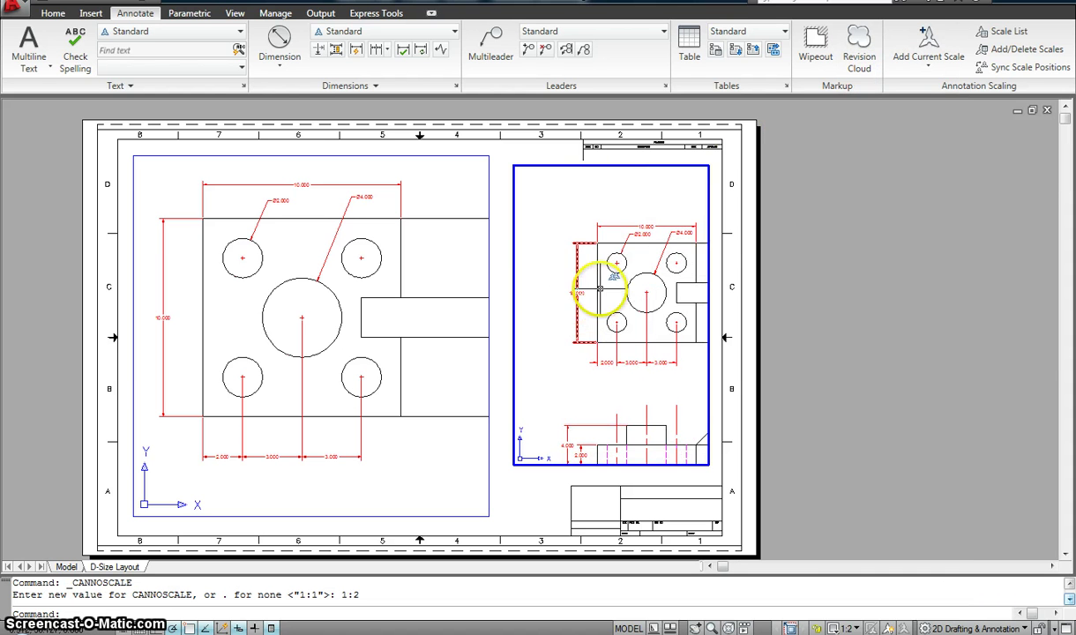
{"action": "double_click", "coordinate": [797, 231]}
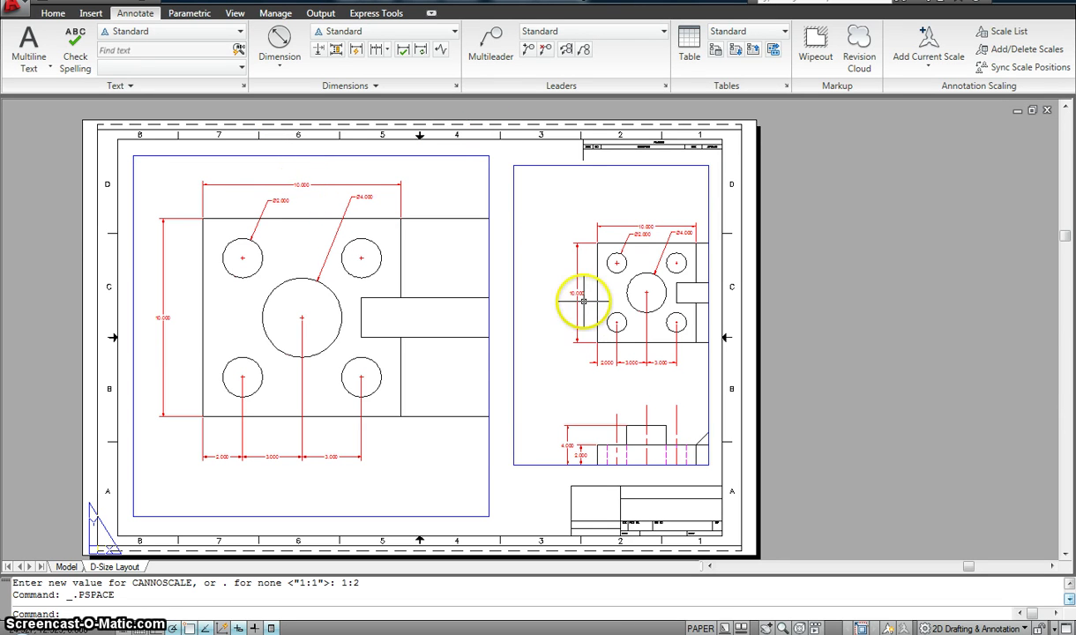
Shift the smaller viewport's content slightly upward to bring the front view inside its frame, and return to paper space
{"action": "double_click", "coordinate": [545, 281]}
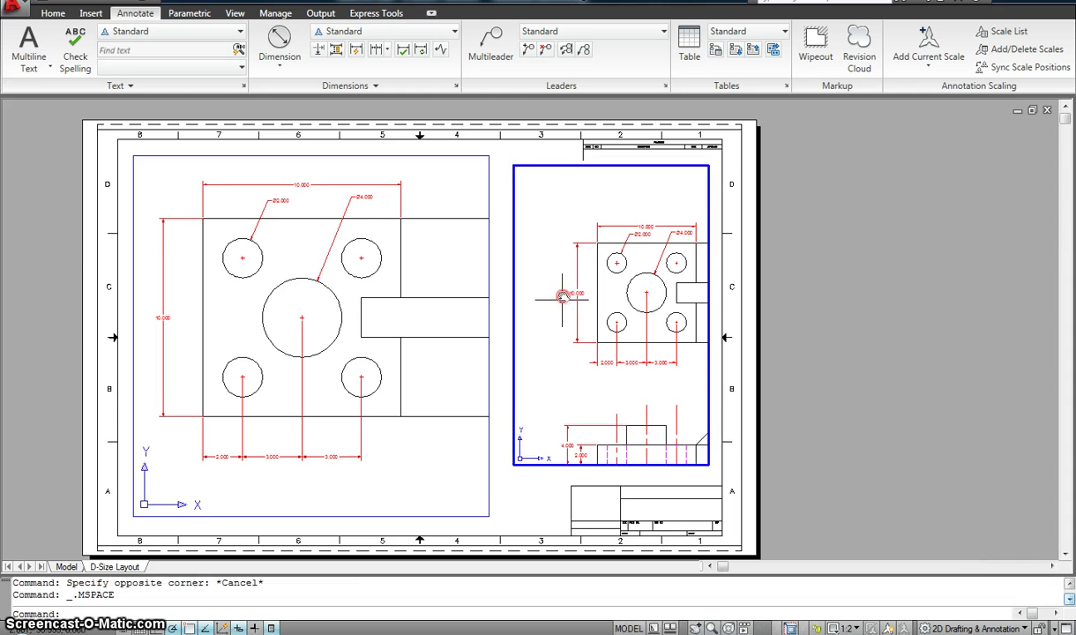
{"action": "mouse_move", "coordinate": [562, 296]}
{"action": "middle_mouse_down"}
{"action": "mouse_move", "coordinate": [567, 238]}
{"action": "mouse_move", "coordinate": [566, 268]}
{"action": "middle_mouse_up"}
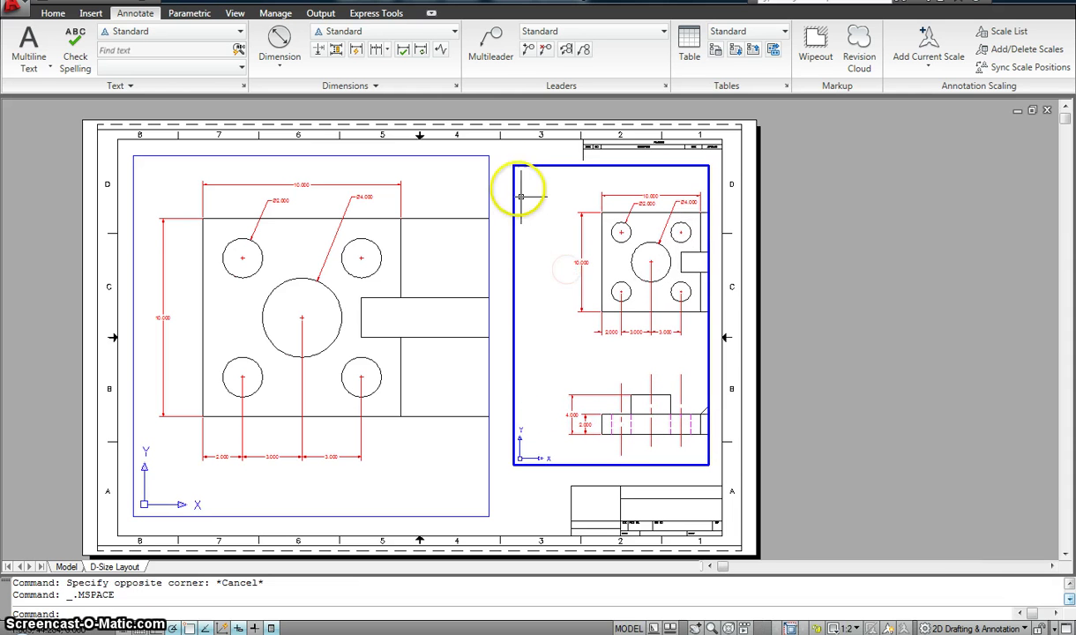
{"action": "double_click", "coordinate": [507, 150]}
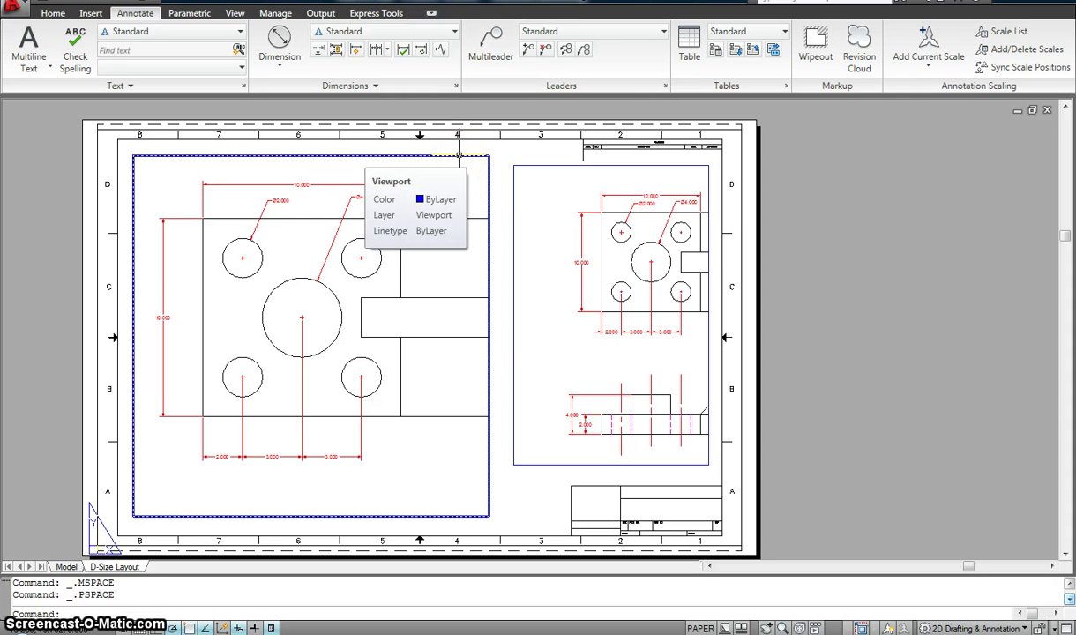
Minimize the current drawing, maximize the undimensioned Drawing3 and show its D-Size Layout
{"action": "left_click", "coordinate": [1019, 111]}
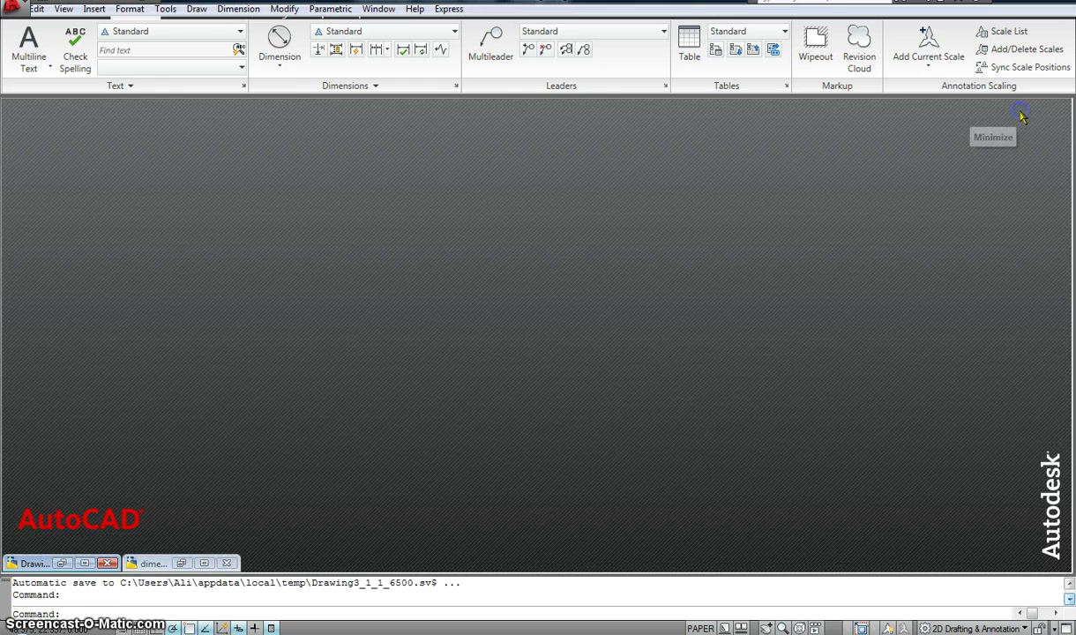
{"action": "left_click", "coordinate": [85, 563]}
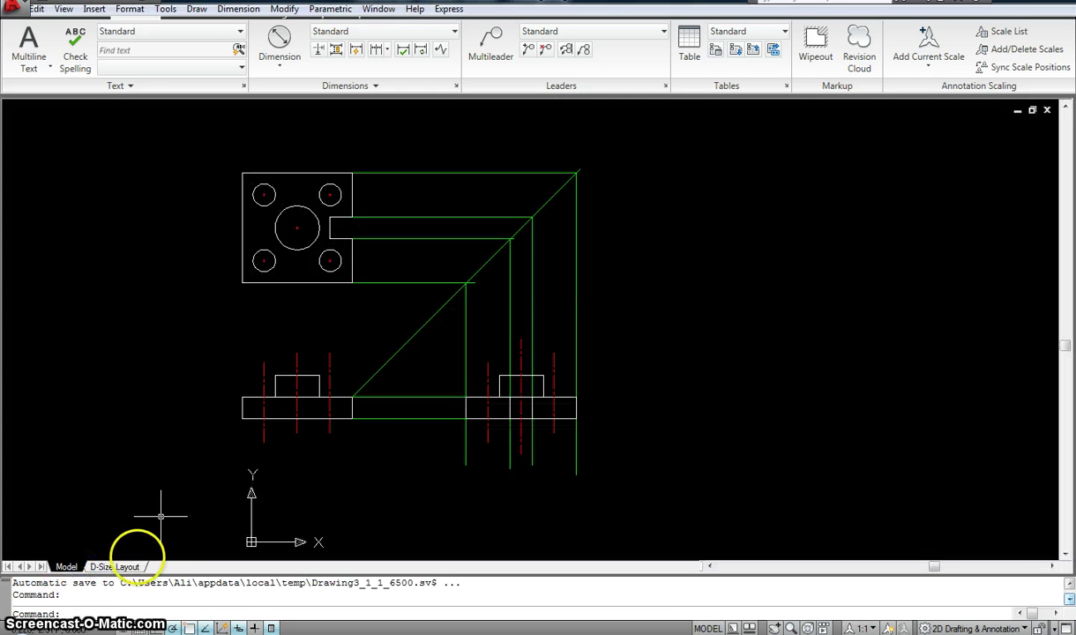
{"action": "left_click", "coordinate": [114, 568]}
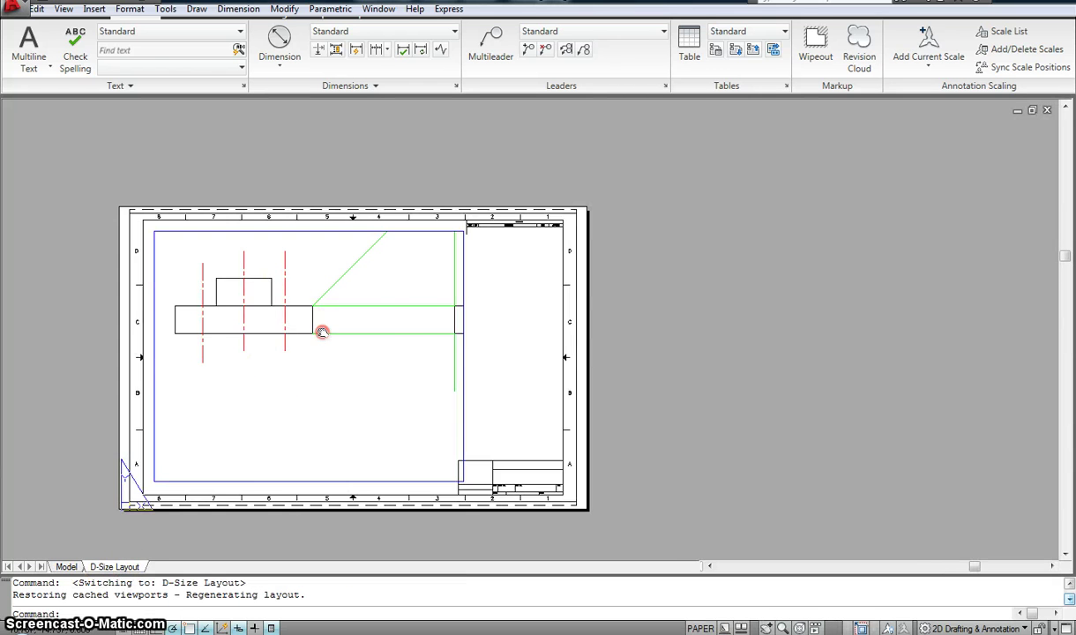
{"action": "middle_click_drag", "start_coordinate": [260, 283], "coordinate": [342, 342]}
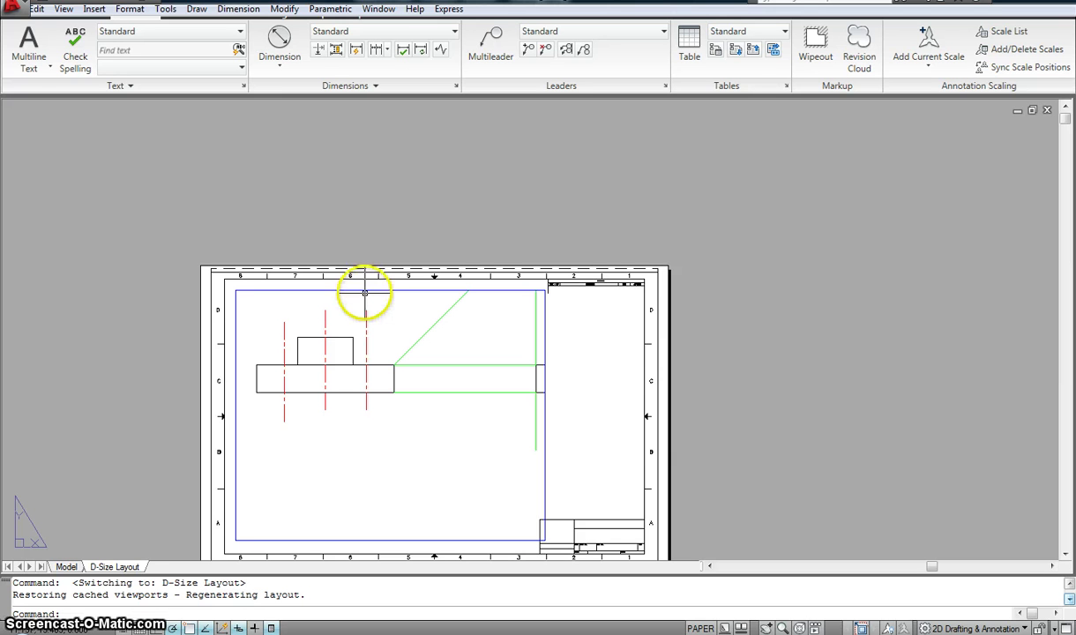
{"action": "mouse_move", "coordinate": [364, 291]}
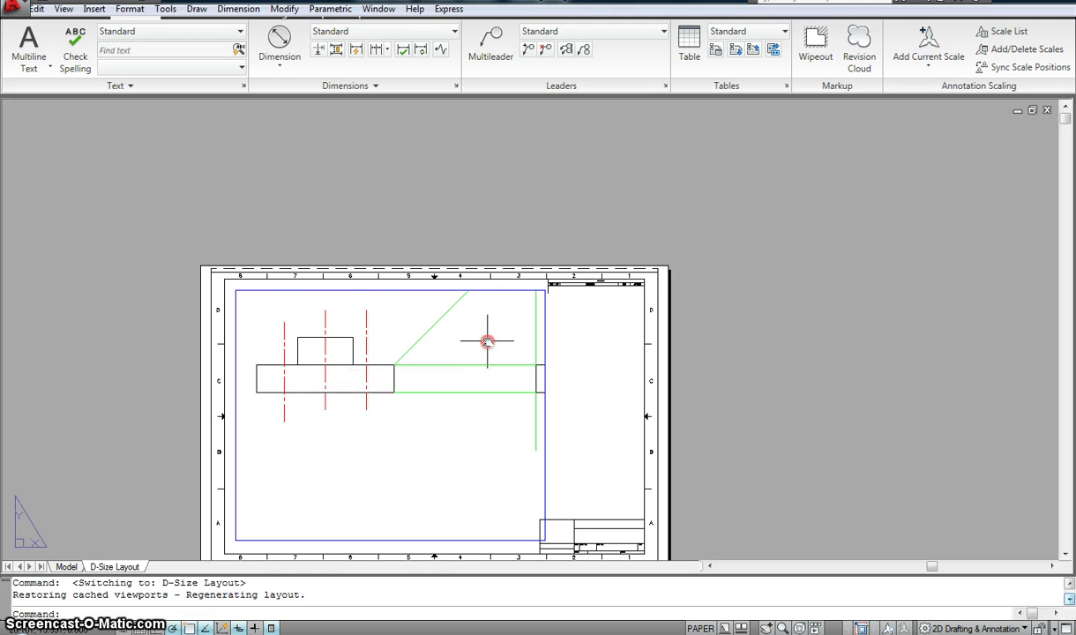
Make the Dimensions layer current
{"action": "middle_click_drag", "start_coordinate": [488, 339], "coordinate": [456, 275]}
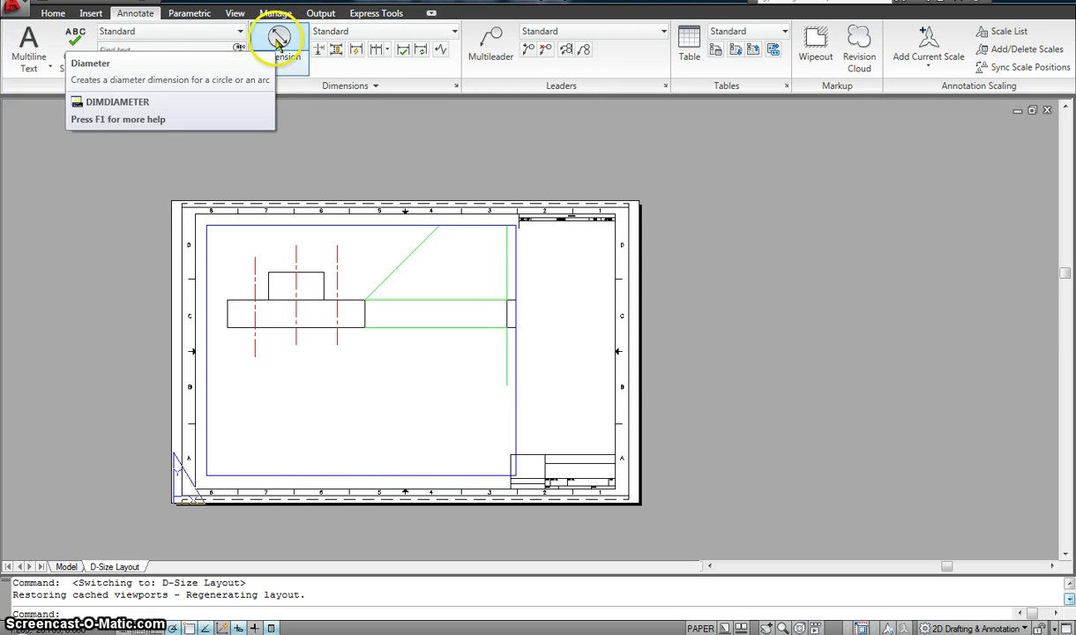
{"action": "left_click", "coordinate": [53, 13]}
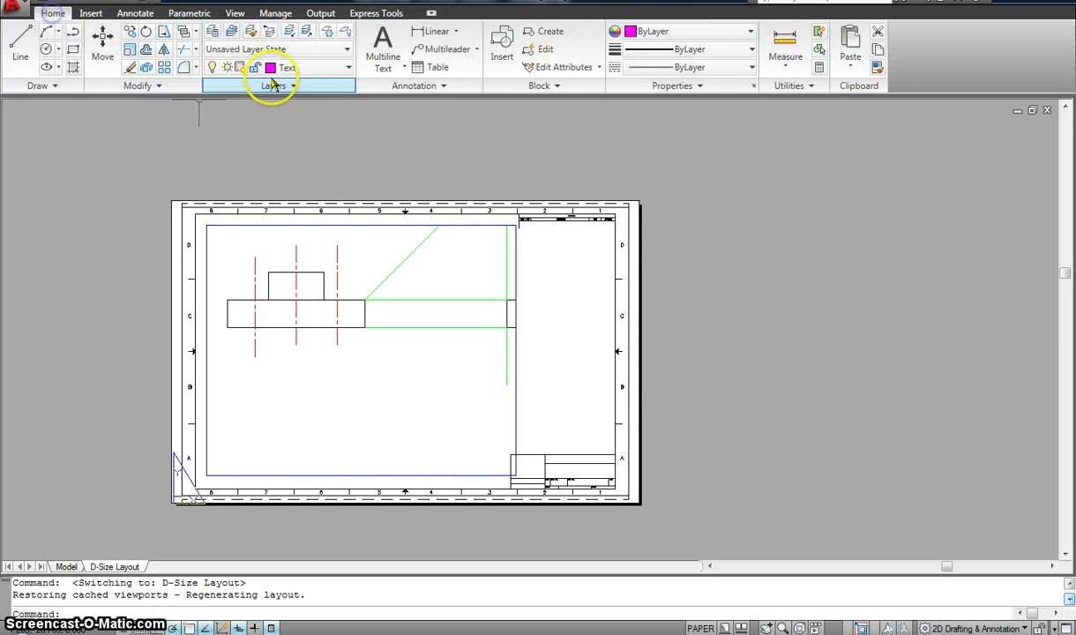
{"action": "left_click", "coordinate": [275, 68]}
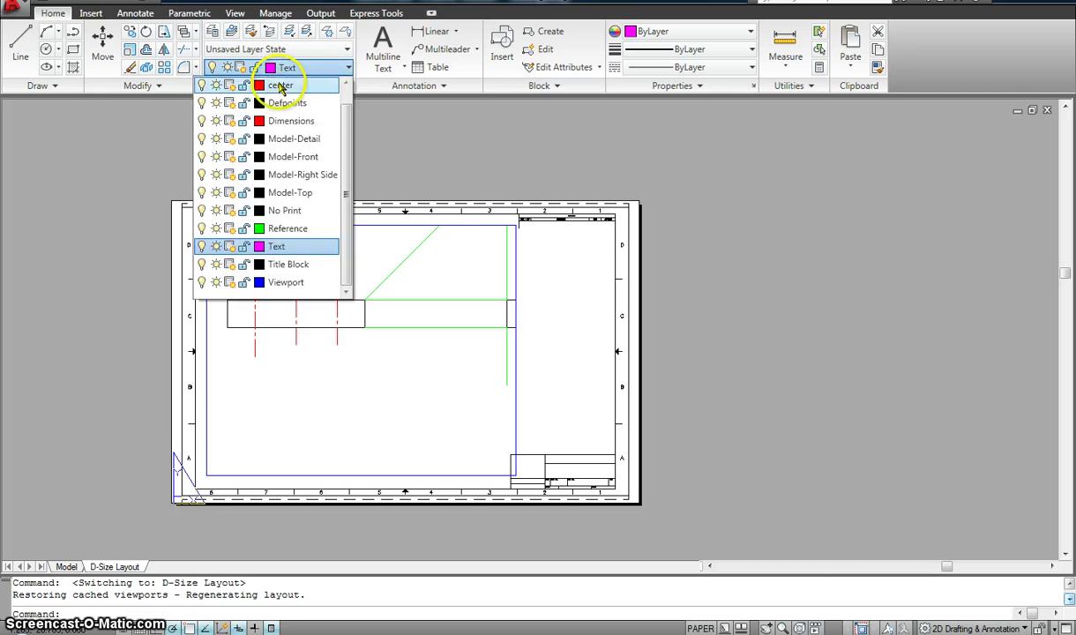
{"action": "left_click", "coordinate": [275, 123]}
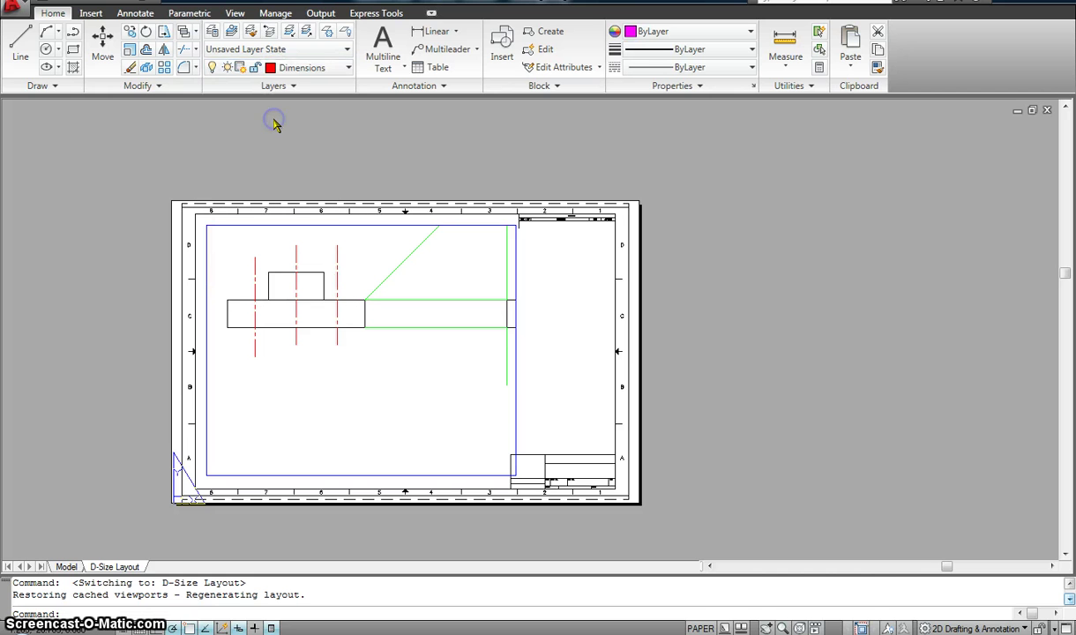
Add a horizontal linear dimension in paper space for the front view's full base width, placed below the base
{"action": "left_click", "coordinate": [137, 13]}
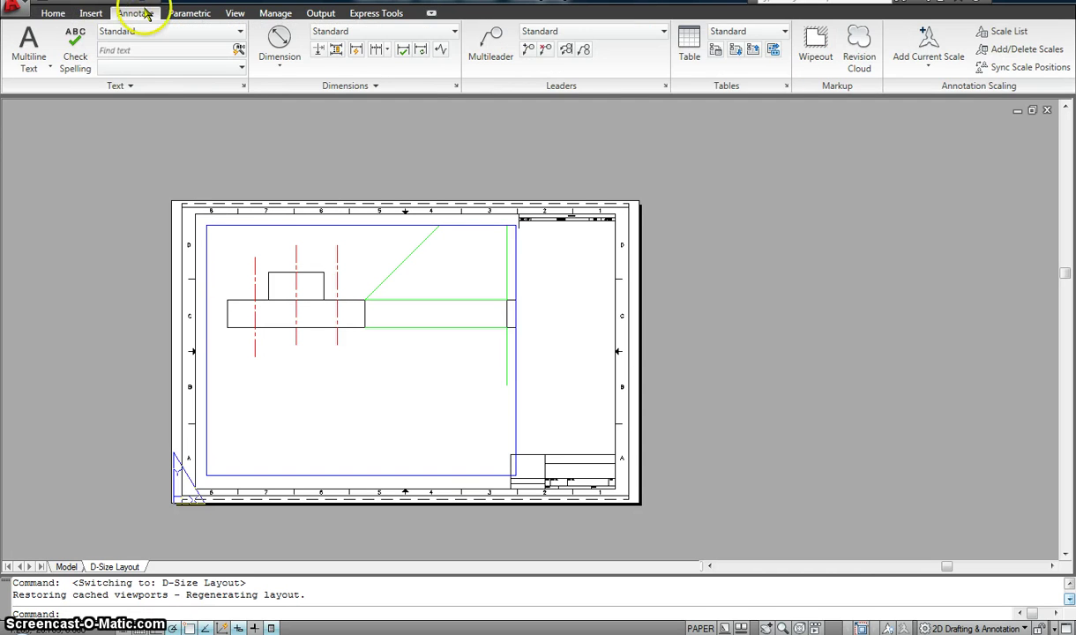
{"action": "left_click", "coordinate": [273, 39]}
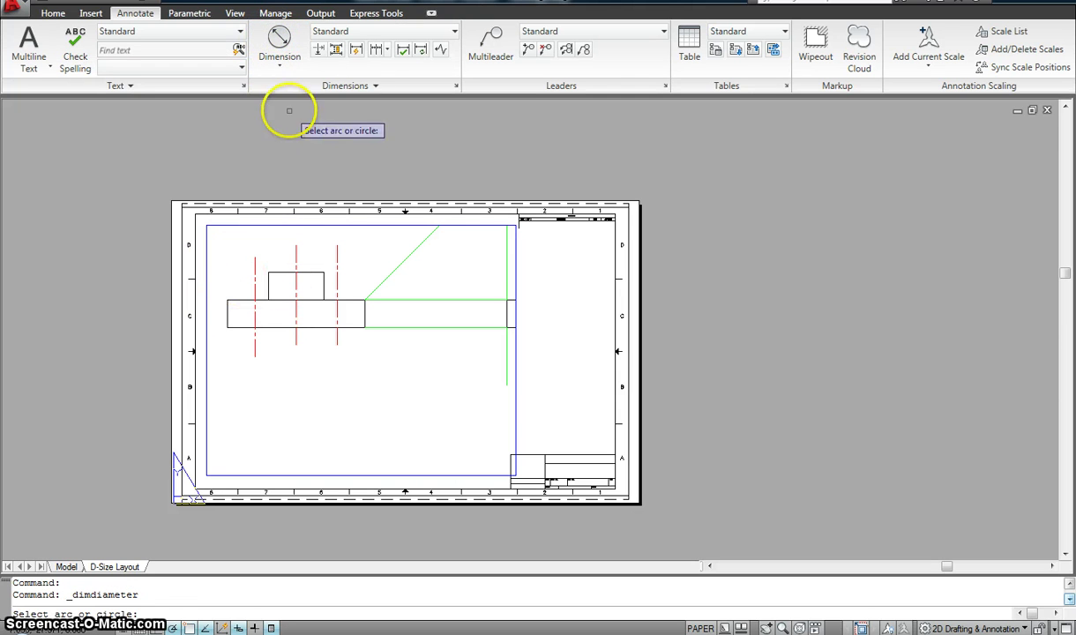
{"action": "left_click", "coordinate": [283, 70]}
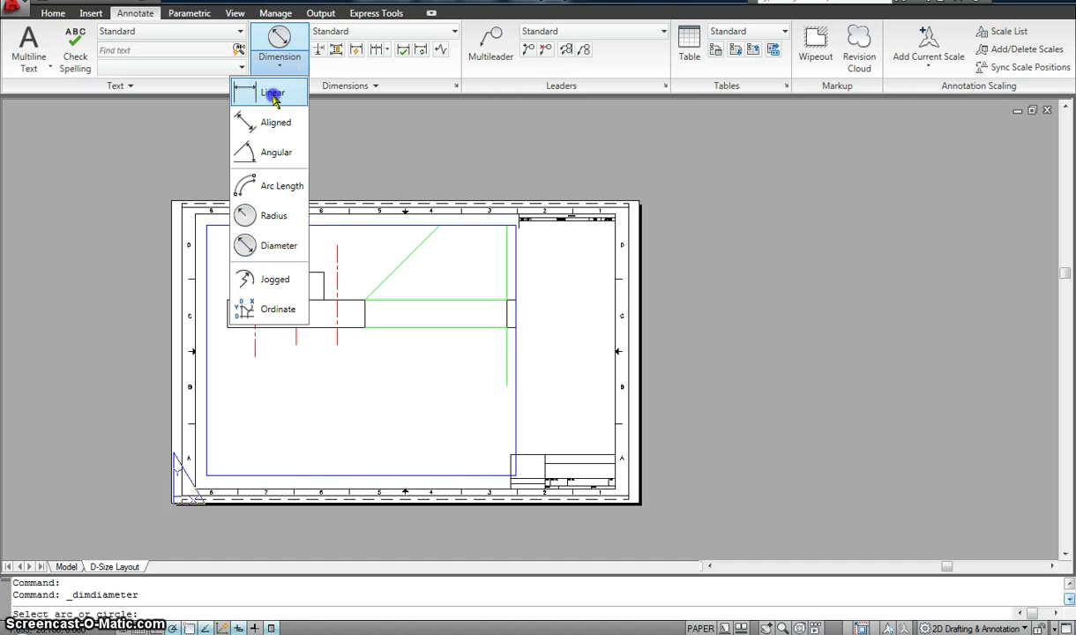
{"action": "left_click", "coordinate": [272, 92]}
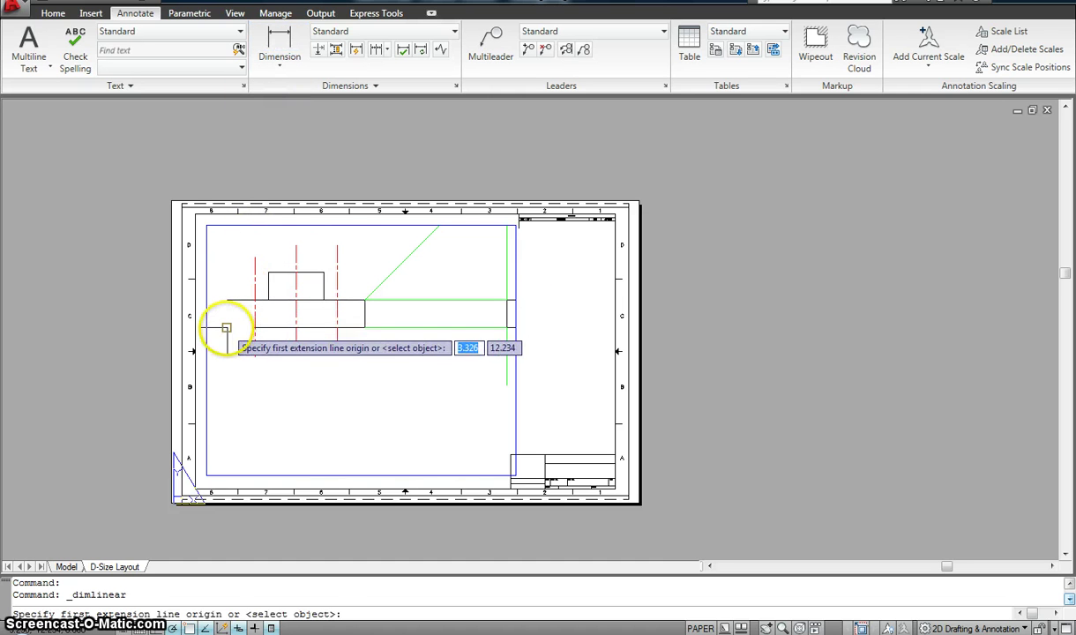
{"action": "left_click", "coordinate": [228, 327]}
{"action": "left_click", "coordinate": [365, 327]}
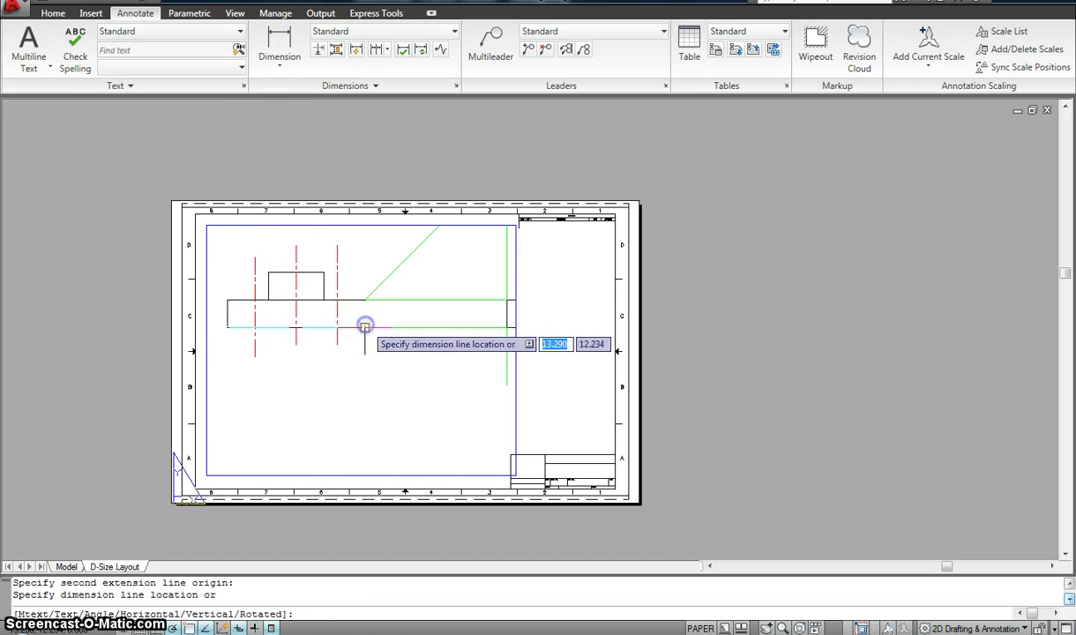
{"action": "left_click", "coordinate": [352, 357]}
{"action": "scroll", "coordinate": [324, 373], "scroll_direction": "up", "scroll_amount": 5}
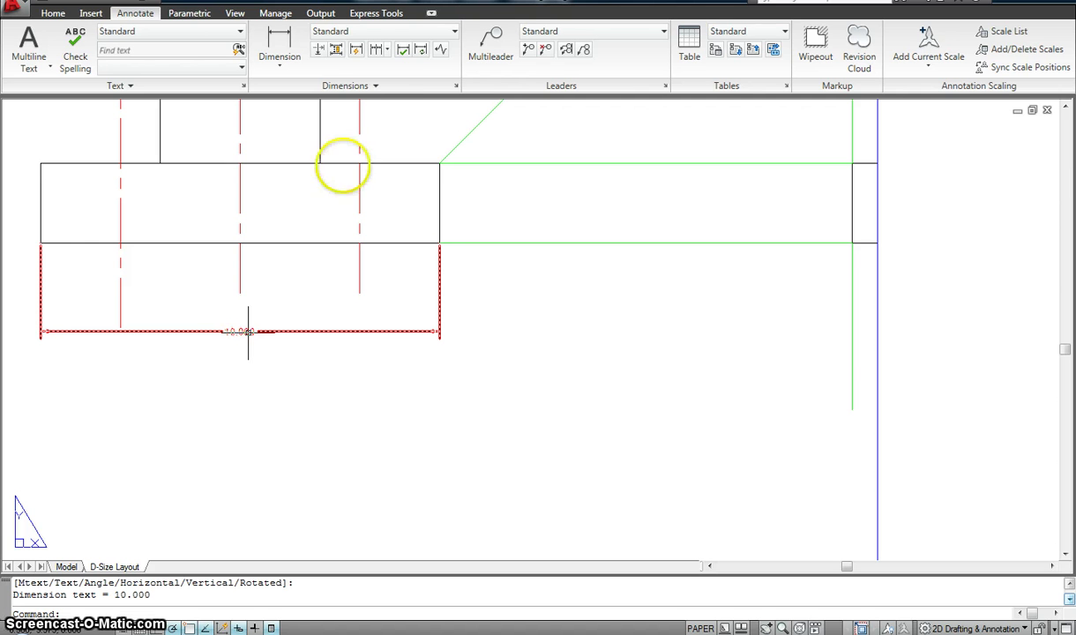
Review the Standard dimension style's arrow, text height and fit scaling settings, and close the style manager without changes
{"action": "left_click", "coordinate": [455, 86]}
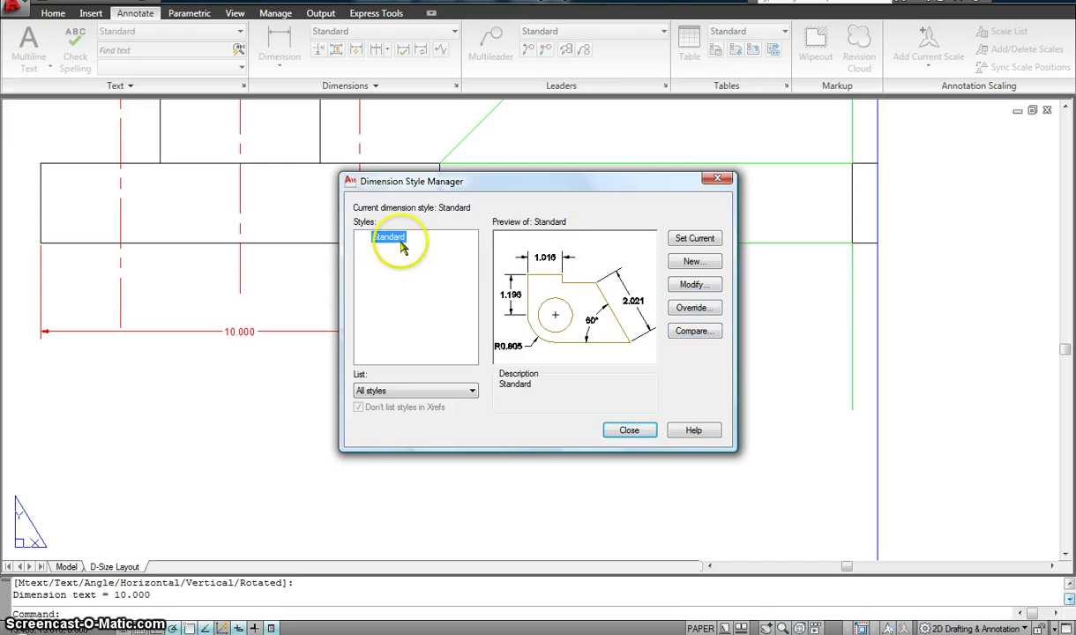
{"action": "left_click", "coordinate": [694, 285]}
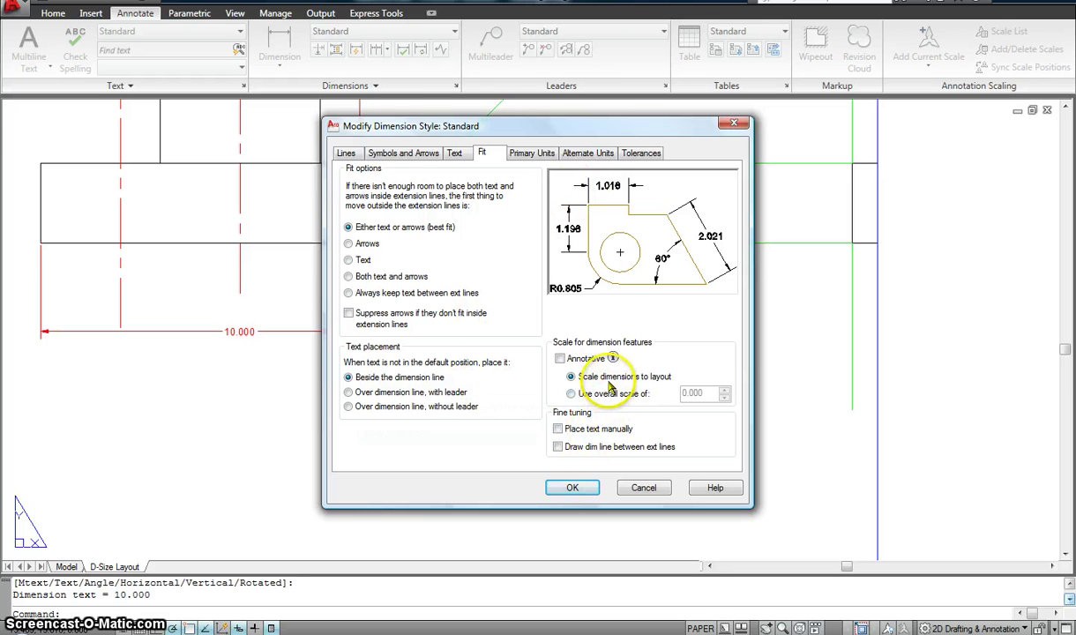
{"action": "left_click", "coordinate": [346, 156]}
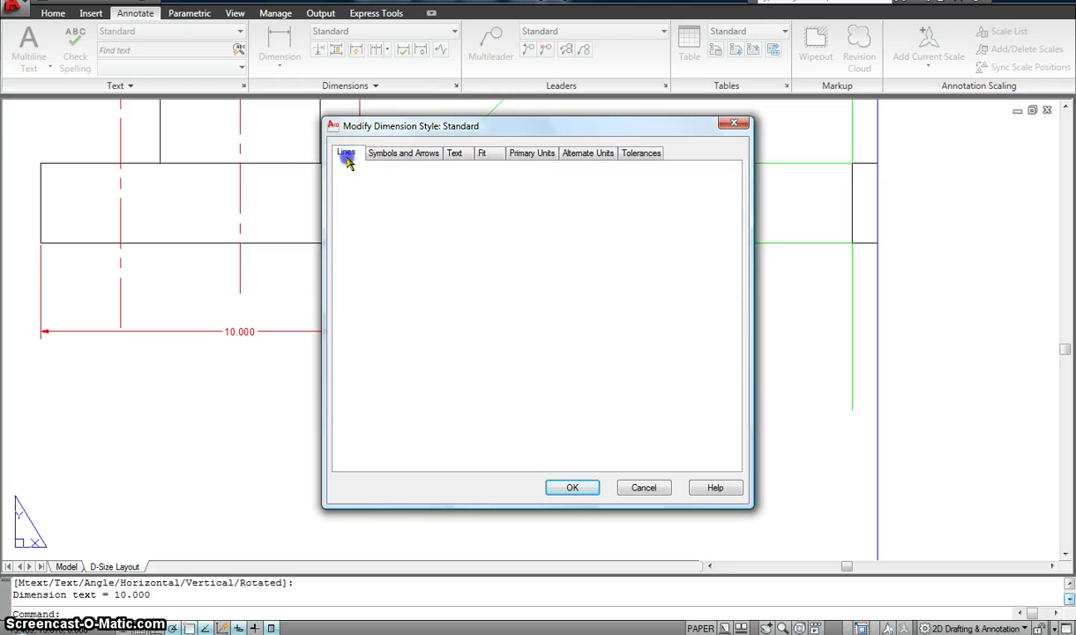
{"action": "left_click", "coordinate": [389, 155]}
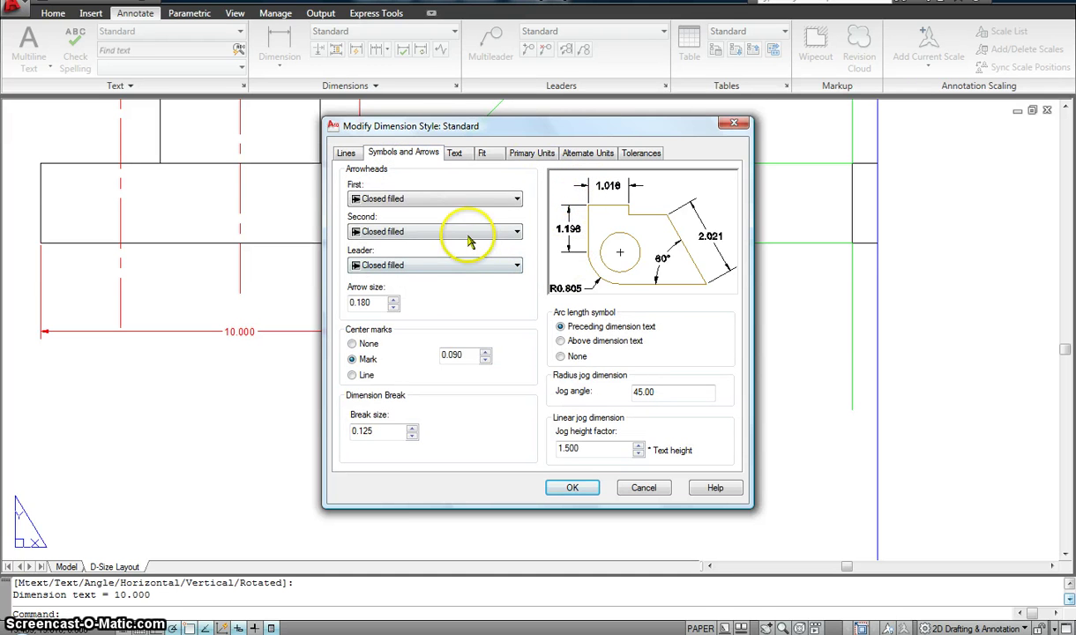
{"action": "left_click", "coordinate": [456, 156]}
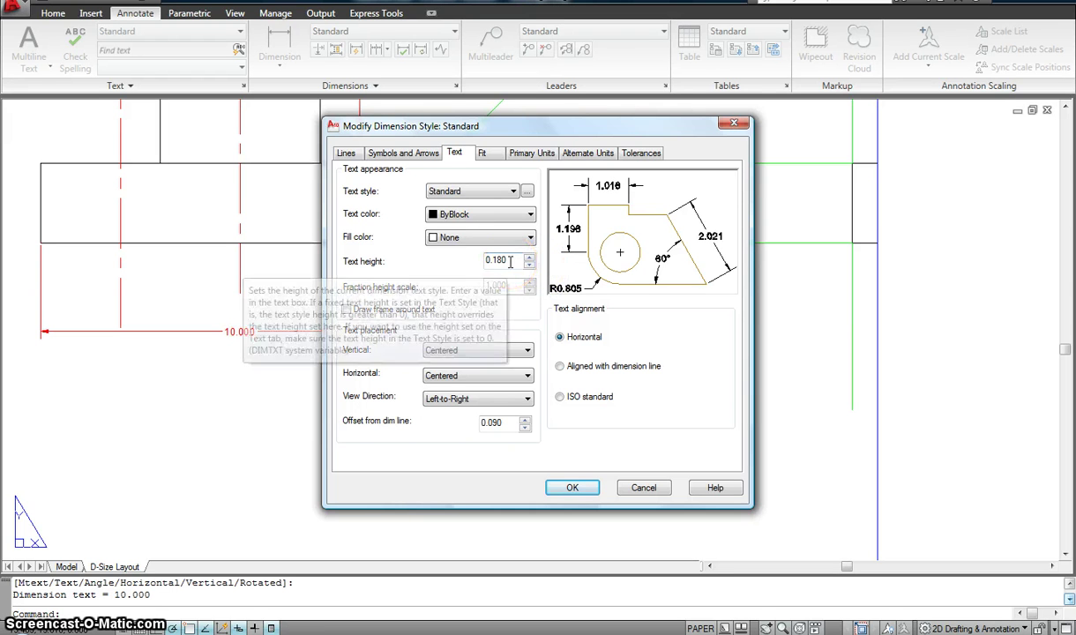
{"action": "left_click", "coordinate": [490, 155]}
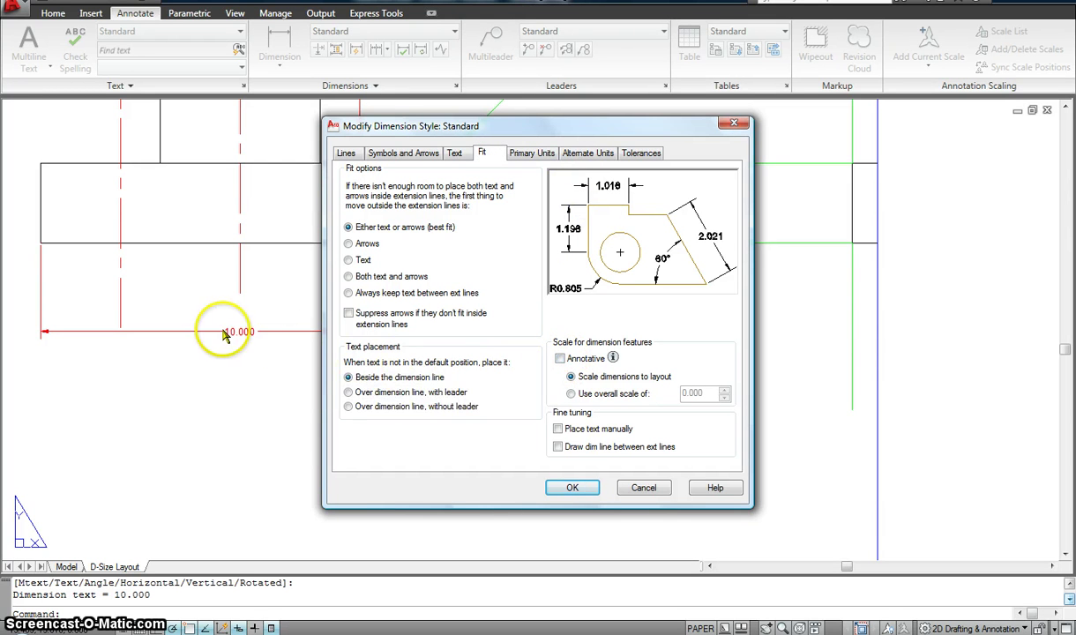
{"action": "left_click", "coordinate": [642, 487]}
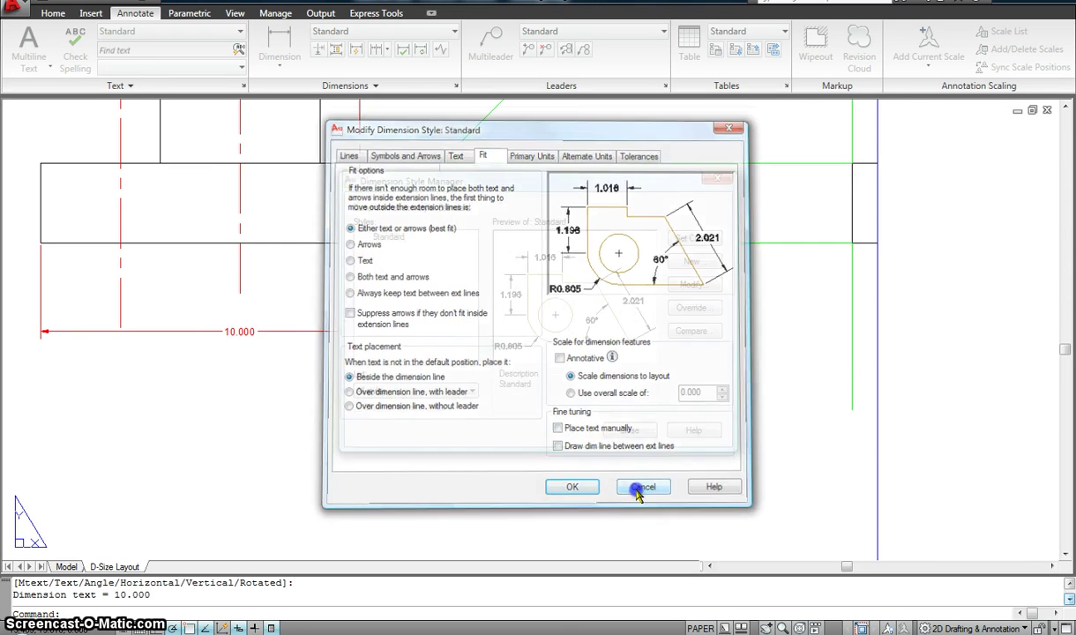
{"action": "left_click", "coordinate": [628, 431]}
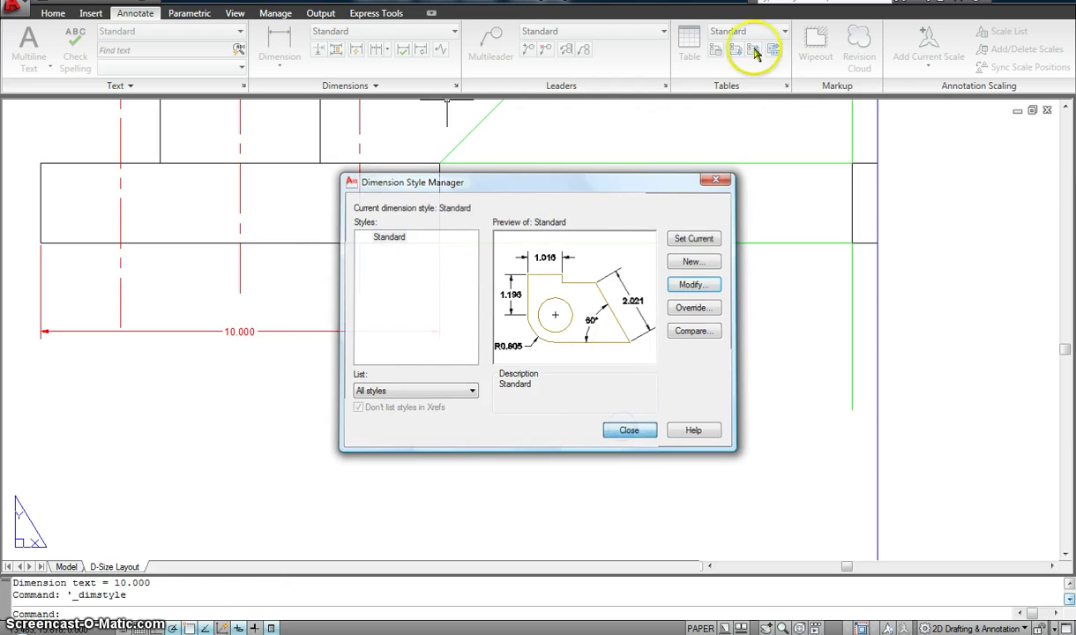
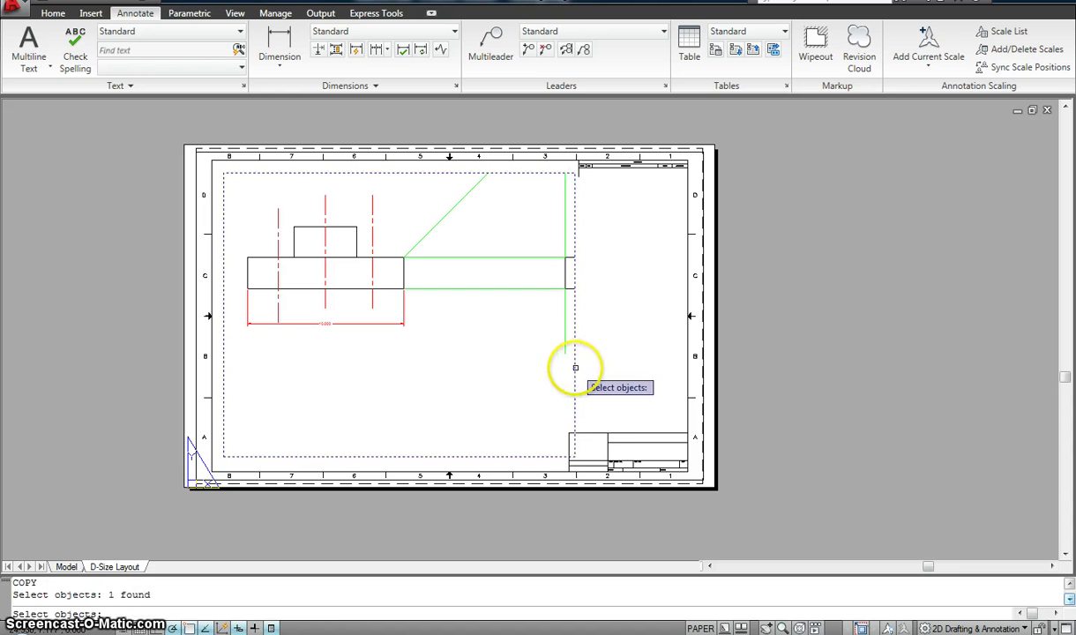
Copy the large viewport to the right so the duplicate overlaps the title block side of the sheet
{"action": "key", "text": "Return"}
{"action": "left_click", "coordinate": [466, 372]}
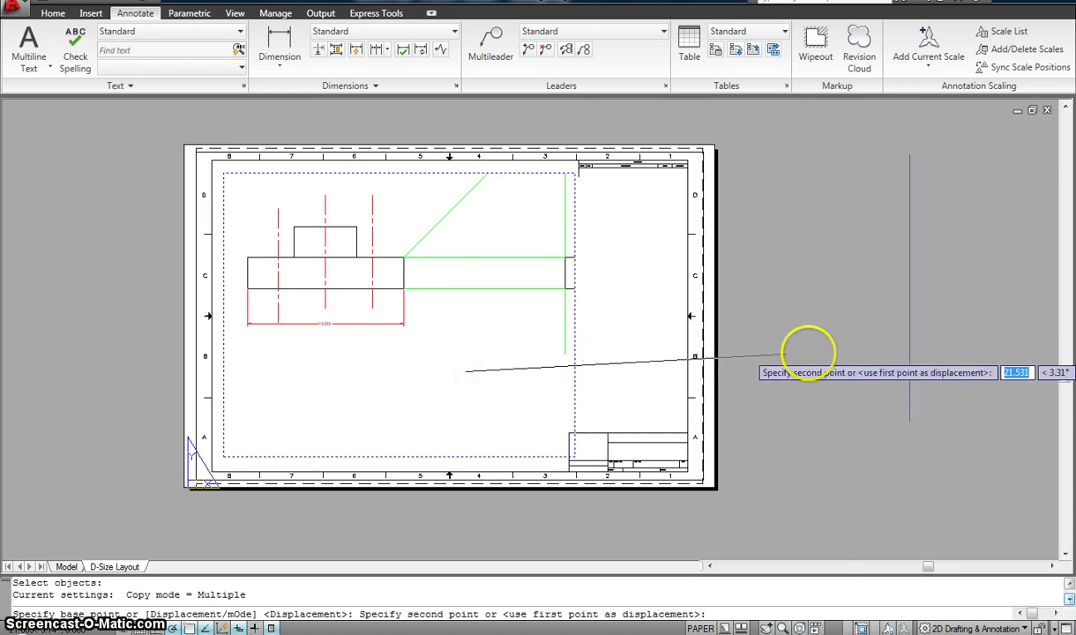
{"action": "left_click", "coordinate": [832, 358]}
{"action": "key", "text": "Escape"}
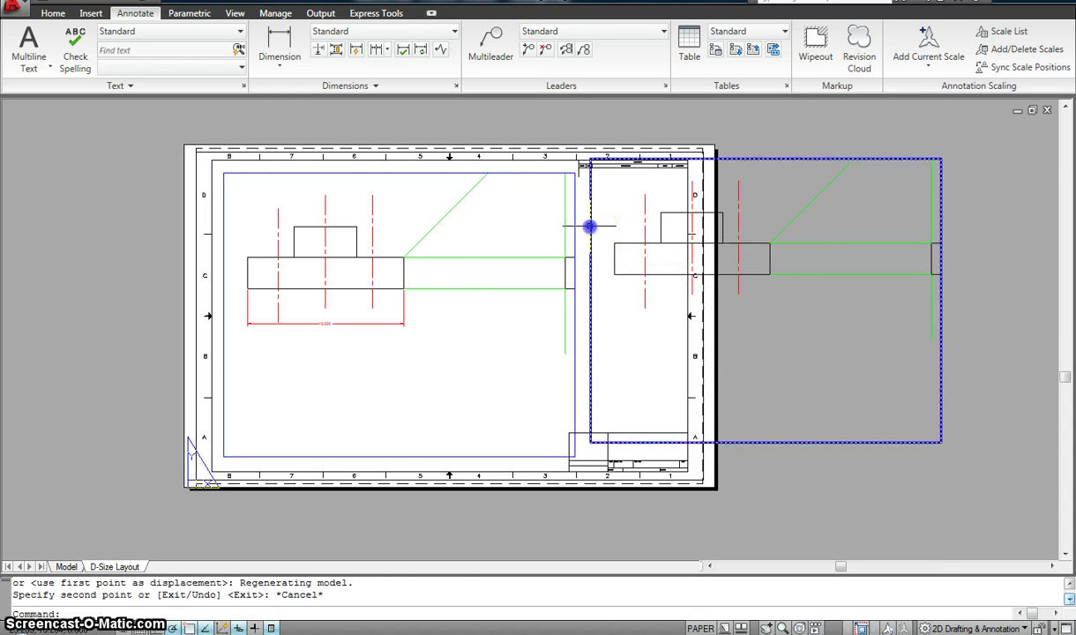
Shrink the copied viewport from its lower-right corner and stretch its lower-left corner outward and slightly down
{"action": "left_click", "coordinate": [589, 161]}
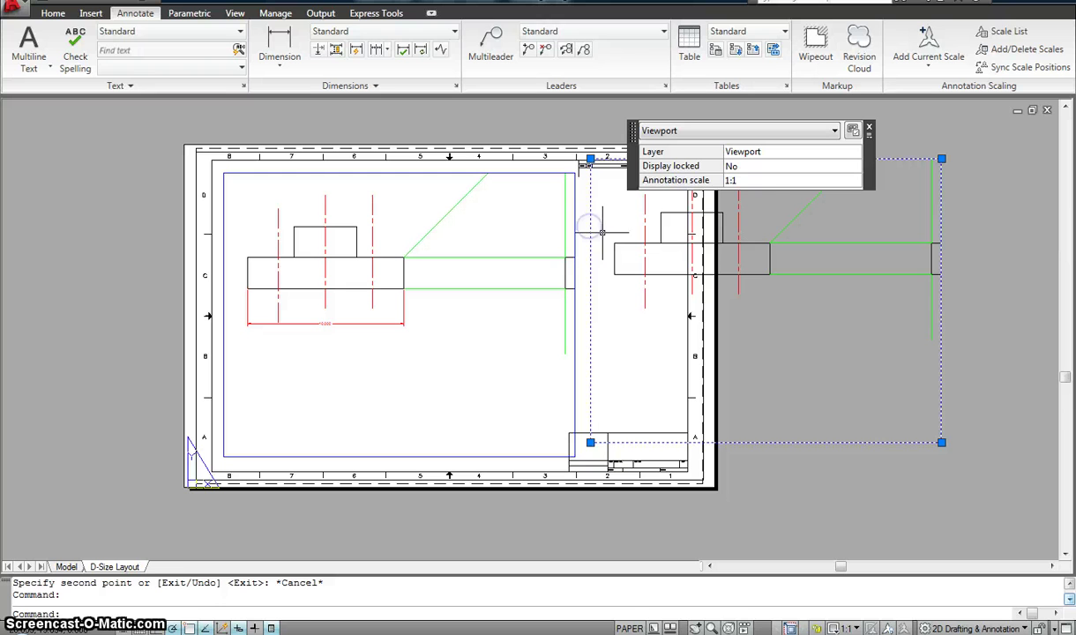
{"action": "left_click", "coordinate": [941, 441]}
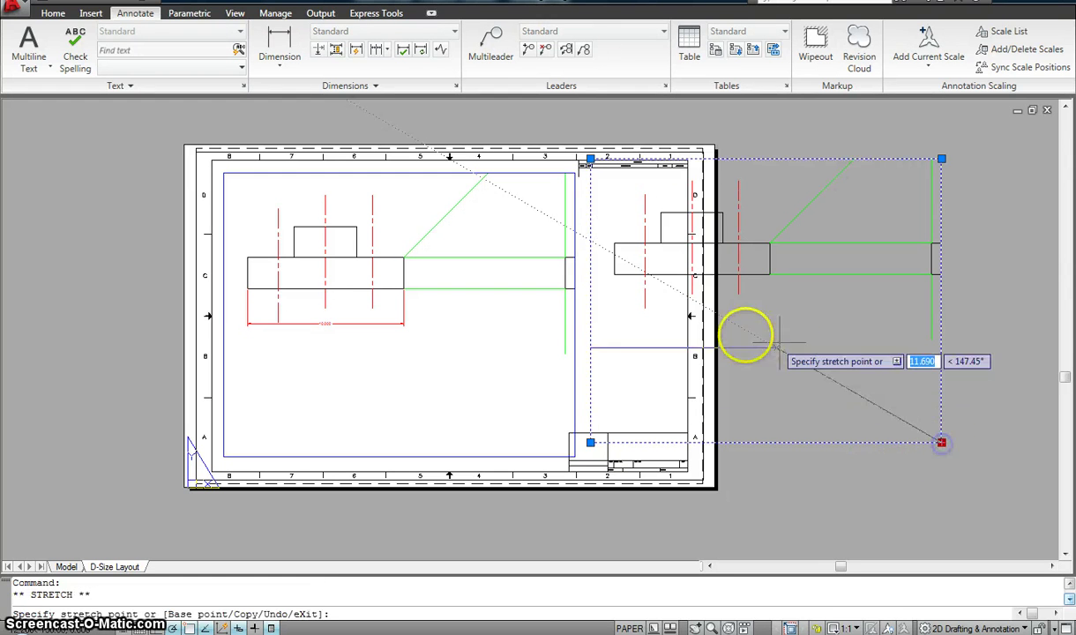
{"action": "left_click", "coordinate": [661, 320]}
{"action": "scroll", "coordinate": [622, 298], "scroll_direction": "up", "scroll_amount": 3}
{"action": "left_click", "coordinate": [542, 382]}
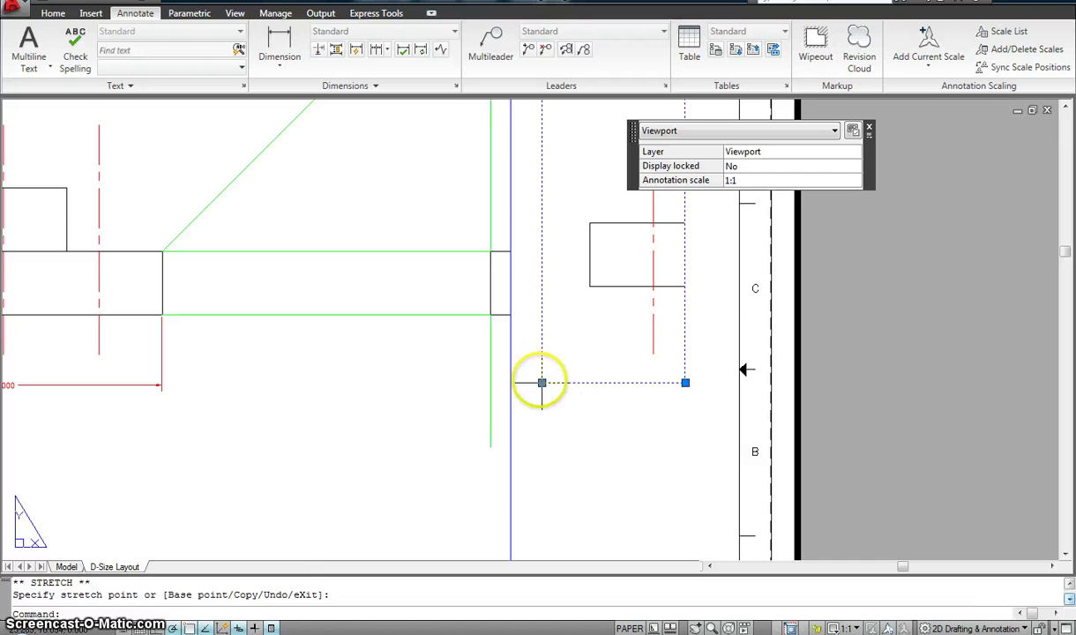
{"action": "left_click", "coordinate": [432, 432]}
Snap the copied viewport's upper-left corner to the large viewport's upper-right corner and deselect it
{"action": "scroll", "coordinate": [525, 398], "scroll_direction": "down", "scroll_amount": 3}
{"action": "middle_click_drag", "start_coordinate": [524, 399], "coordinate": [525, 385]}
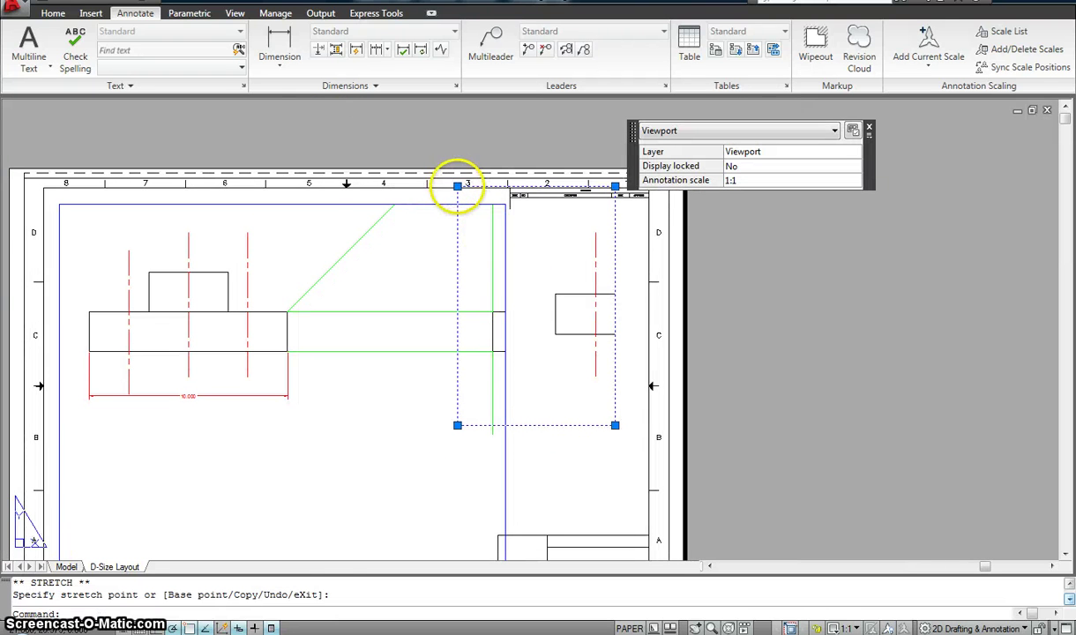
{"action": "left_click", "coordinate": [457, 186]}
{"action": "left_click", "coordinate": [505, 203]}
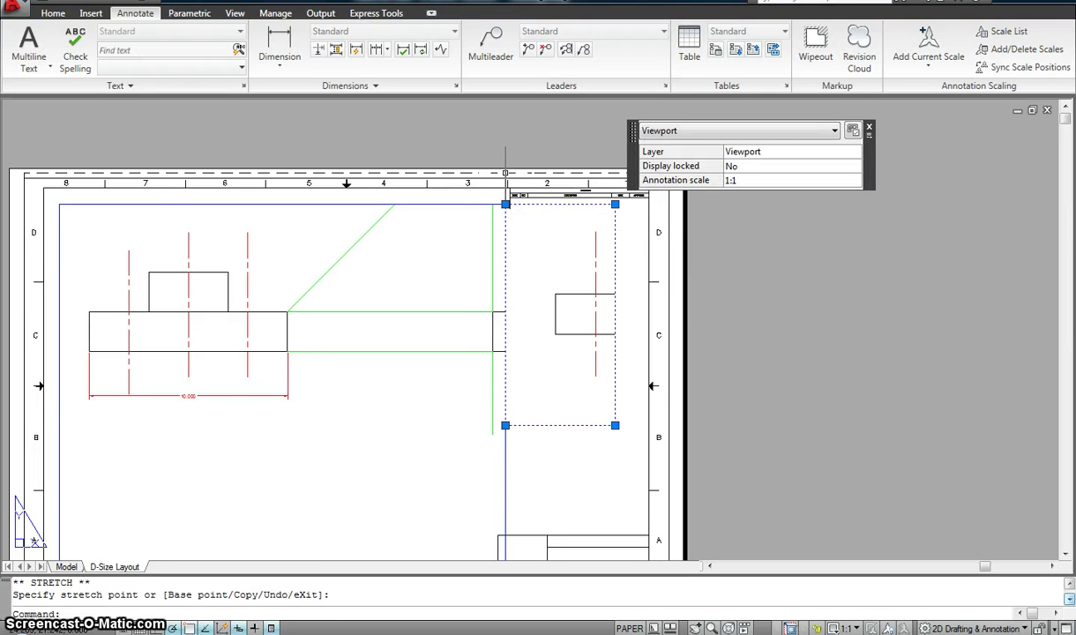
{"action": "key", "text": "Escape"}
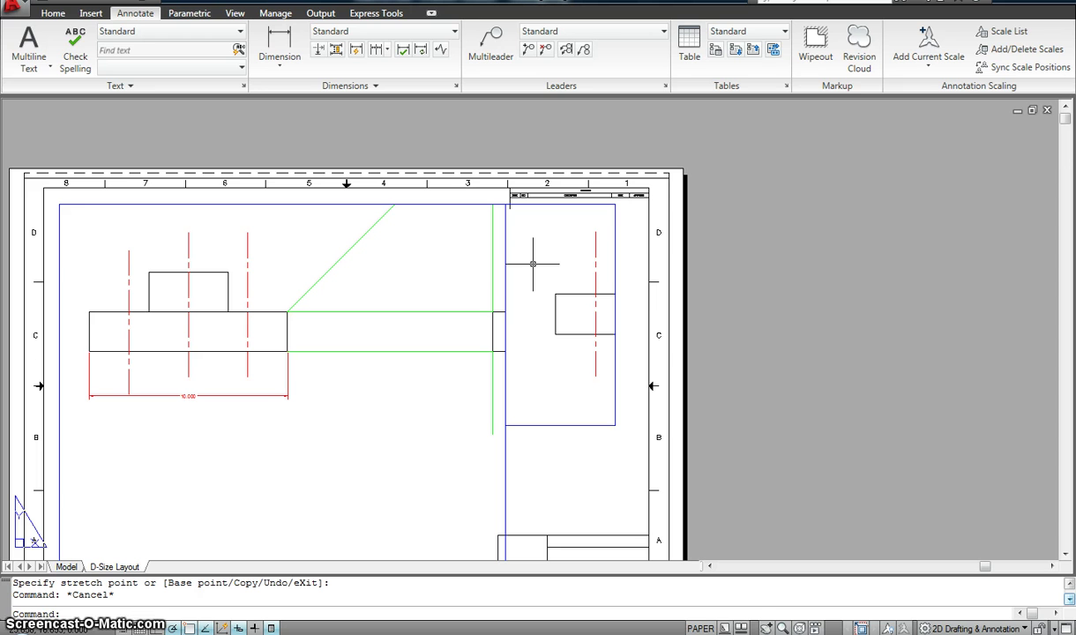
Check model space for the front view's base width dimension and return to the D-Size Layout
{"action": "left_click", "coordinate": [516, 269]}
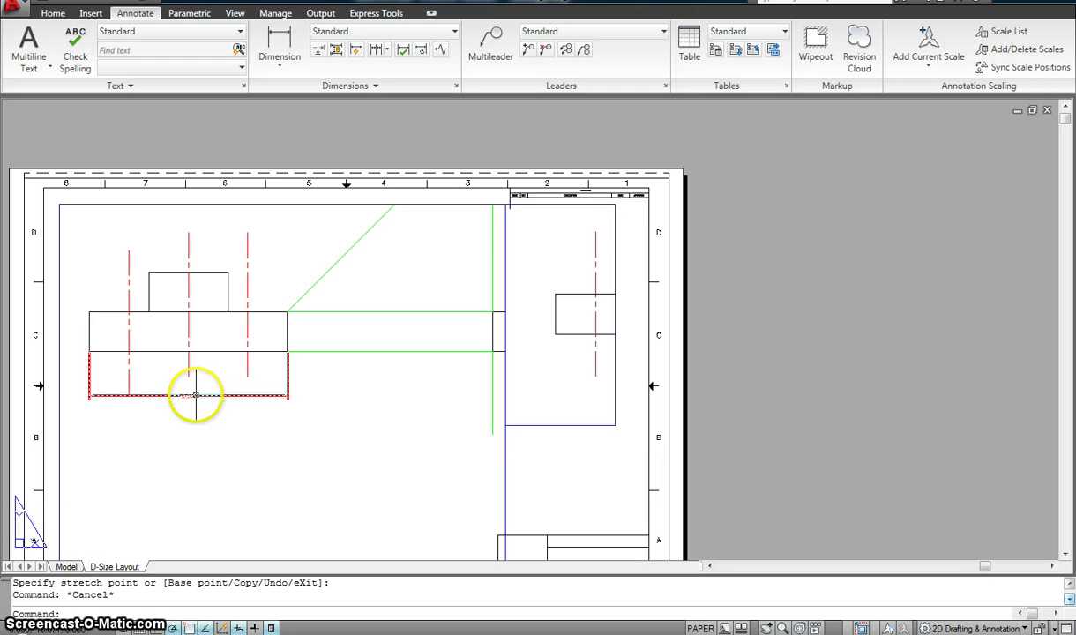
{"action": "left_click", "coordinate": [74, 567]}
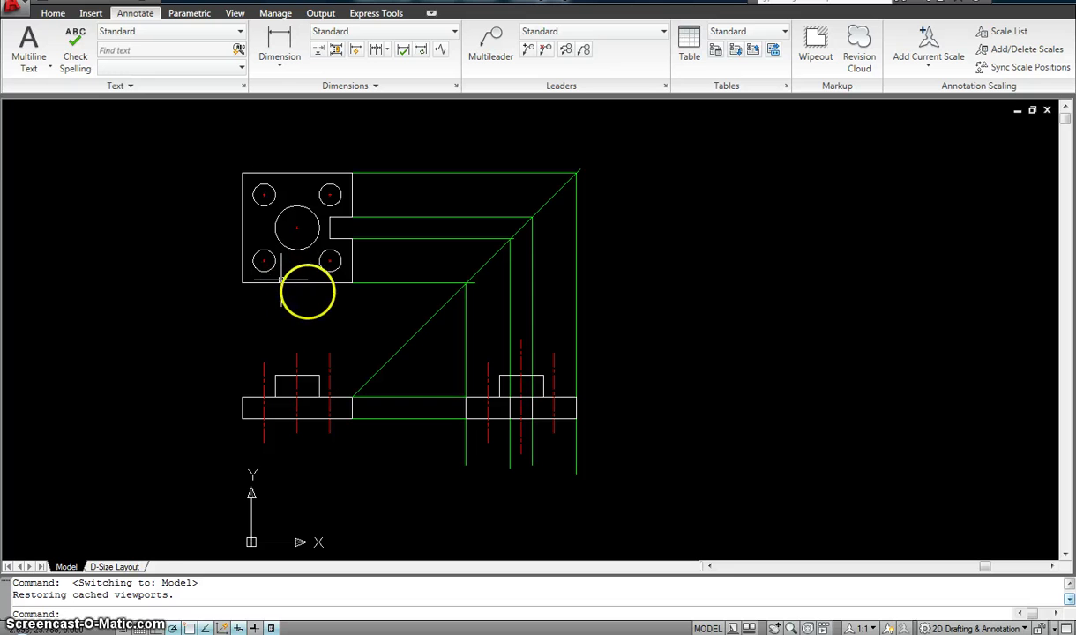
{"action": "left_click", "coordinate": [116, 567]}
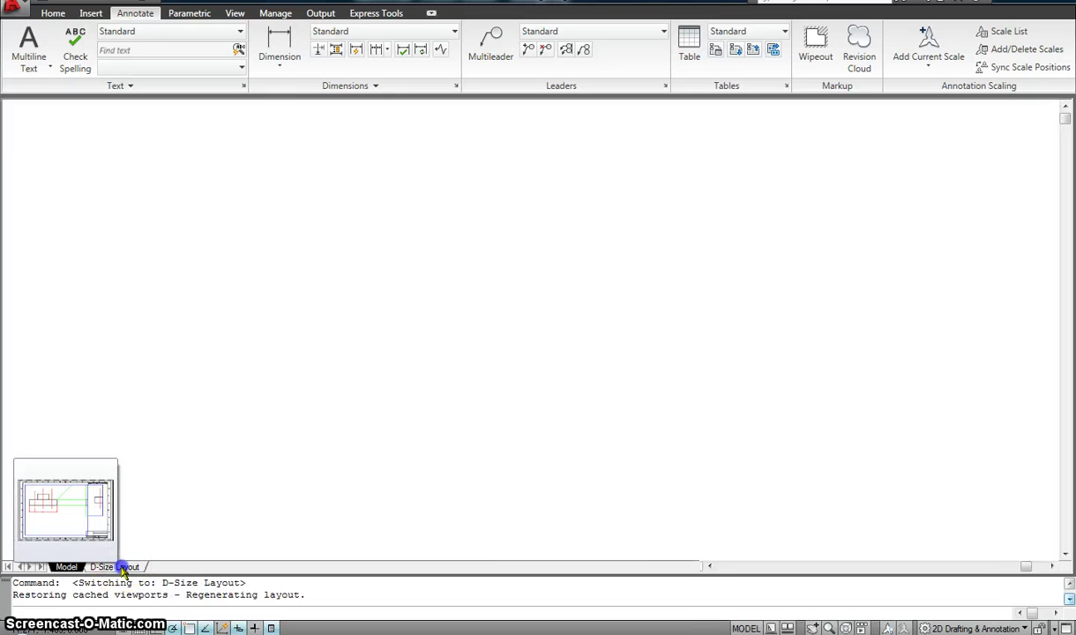
Activate the copied viewport, set its scale to 1:2, and return to paper space
{"action": "double_click", "coordinate": [539, 259]}
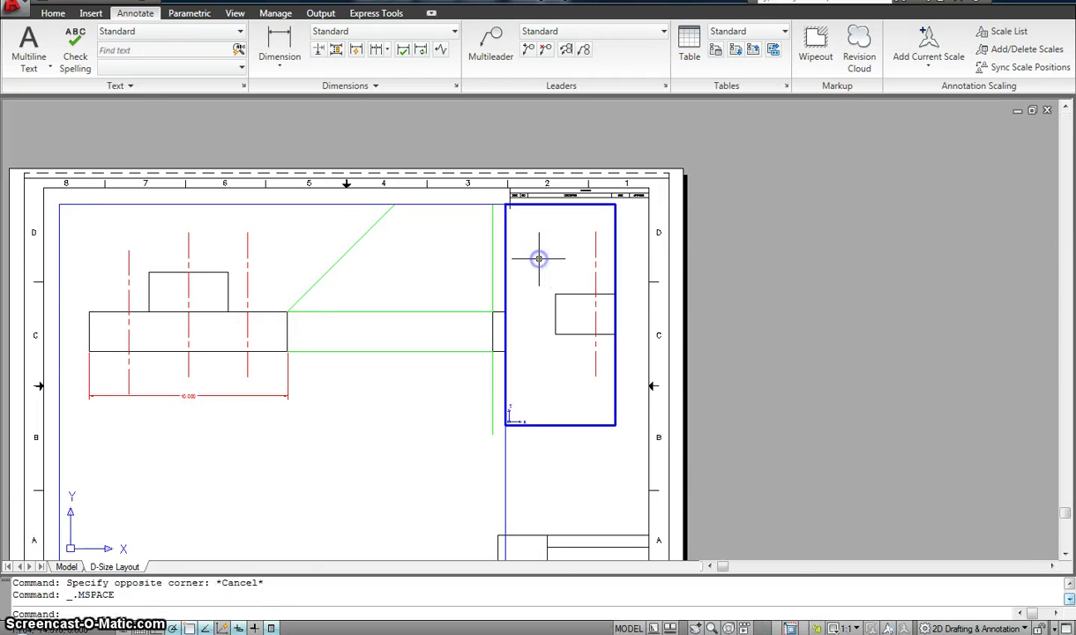
{"action": "left_click", "coordinate": [845, 628]}
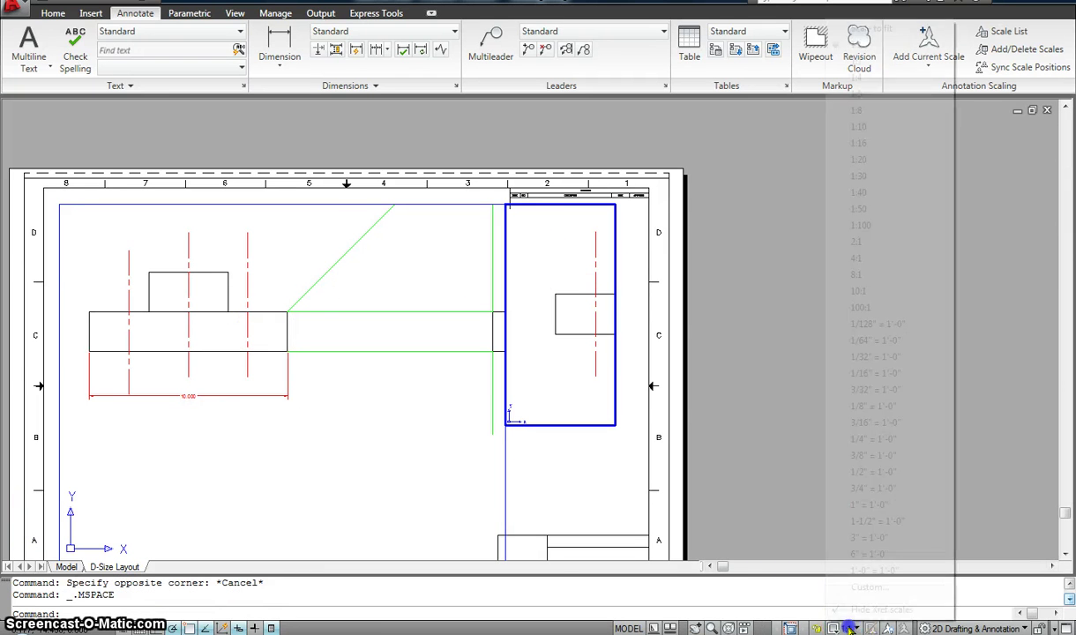
{"action": "left_click", "coordinate": [864, 61]}
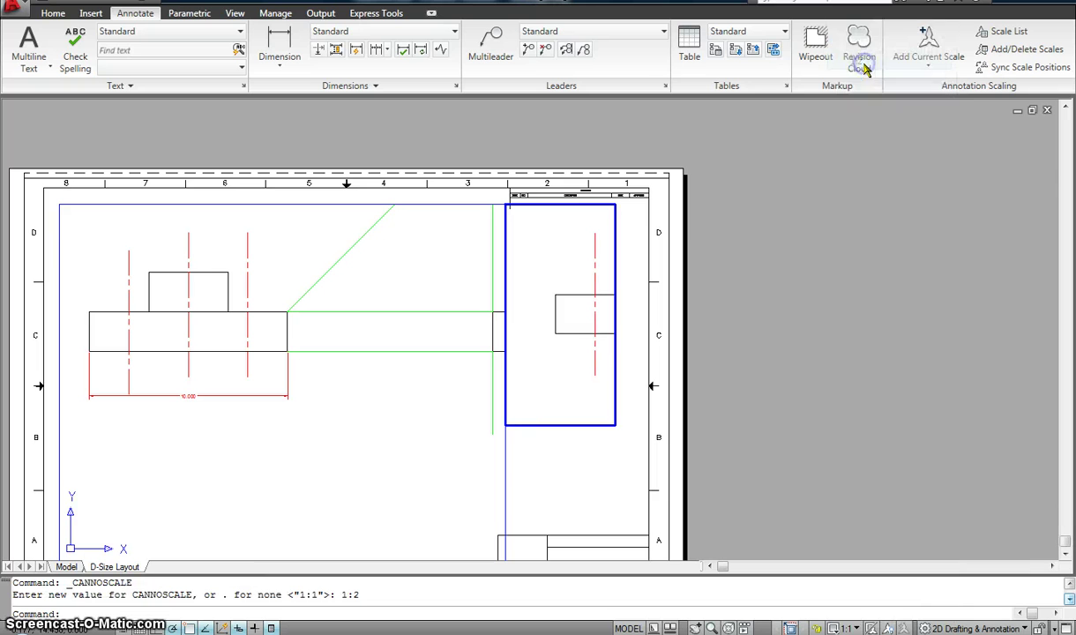
{"action": "double_click", "coordinate": [635, 254]}
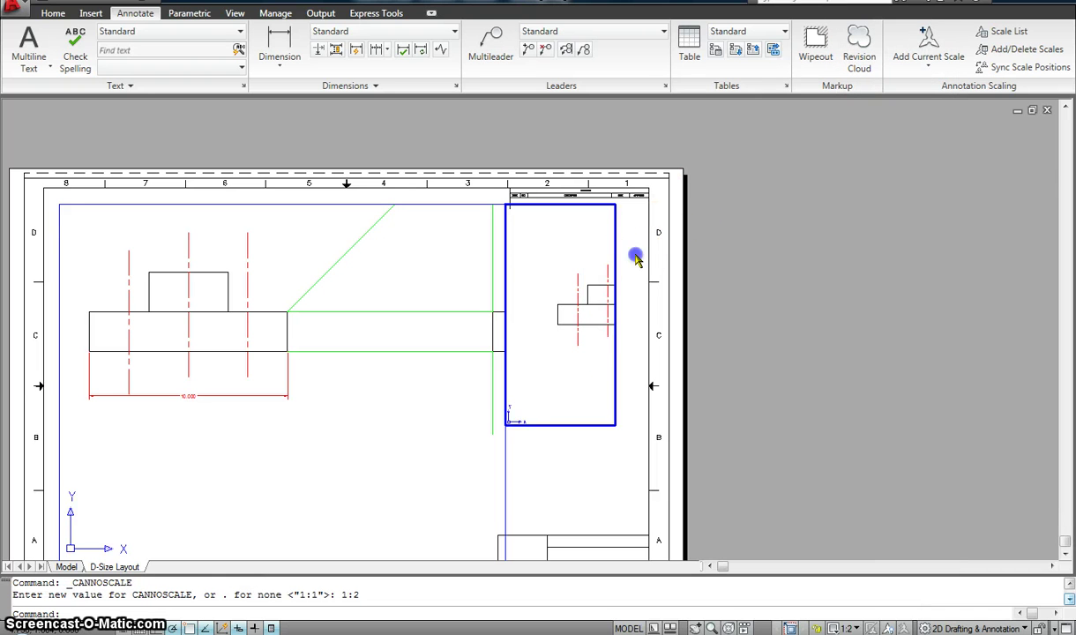
{"action": "left_click", "coordinate": [571, 330]}
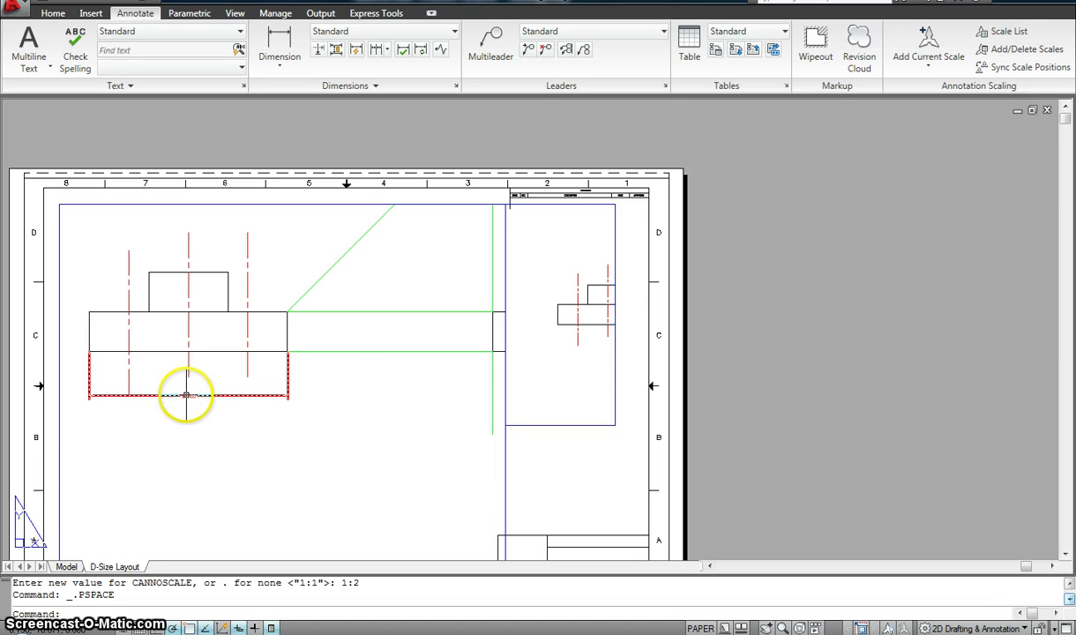
Inspect the front view's base width dimension in the layout, check model space for it, and return to the D-Size Layout
{"action": "middle_click_drag", "start_coordinate": [356, 365], "coordinate": [365, 313]}
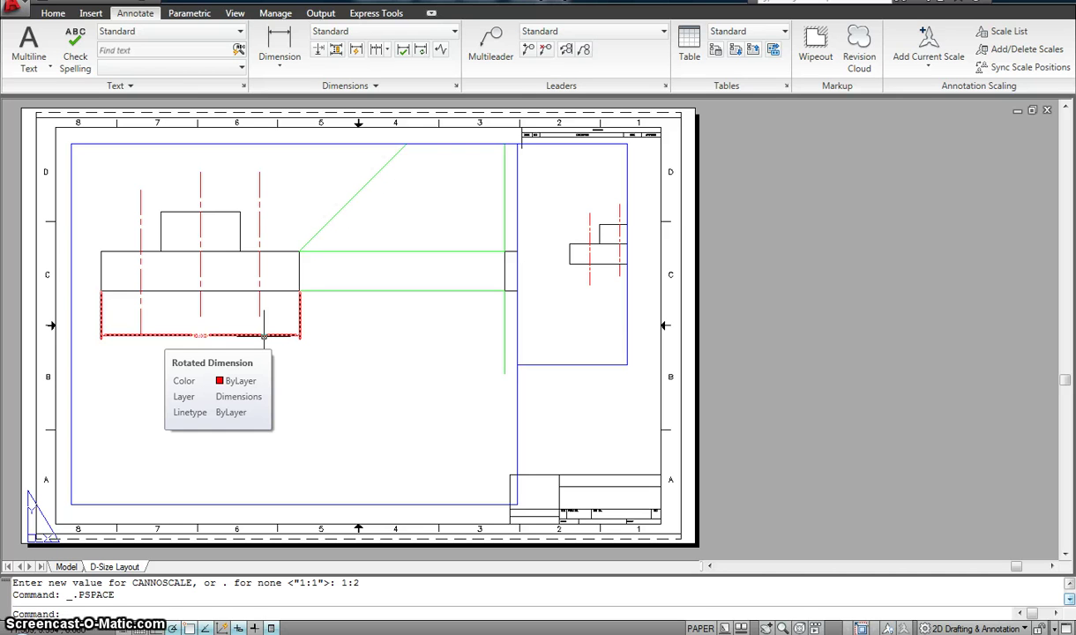
{"action": "left_click", "coordinate": [229, 335]}
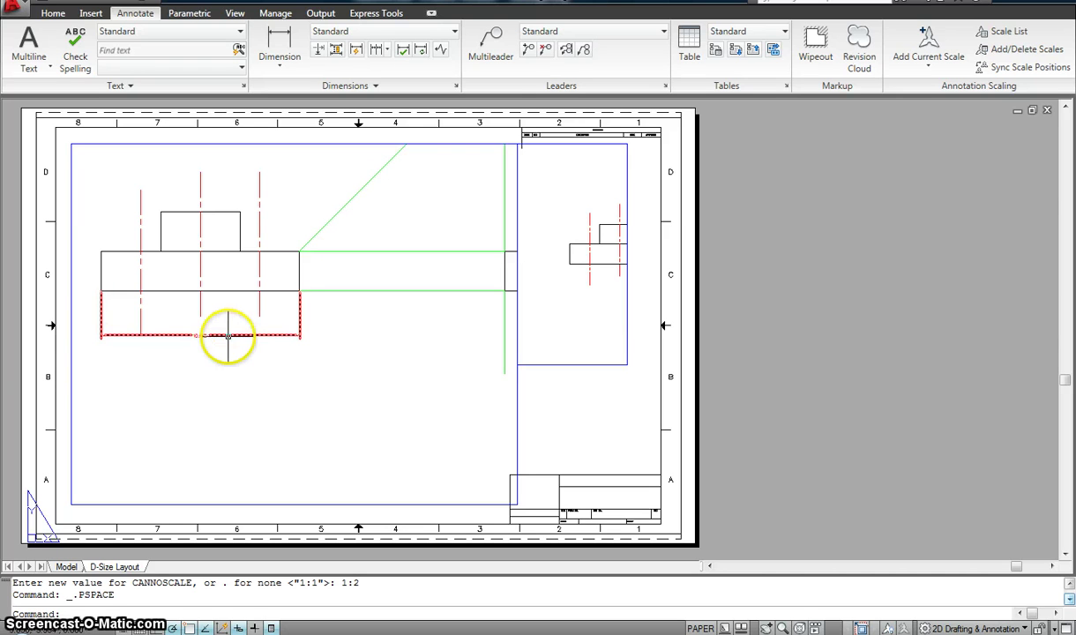
{"action": "left_click", "coordinate": [66, 568]}
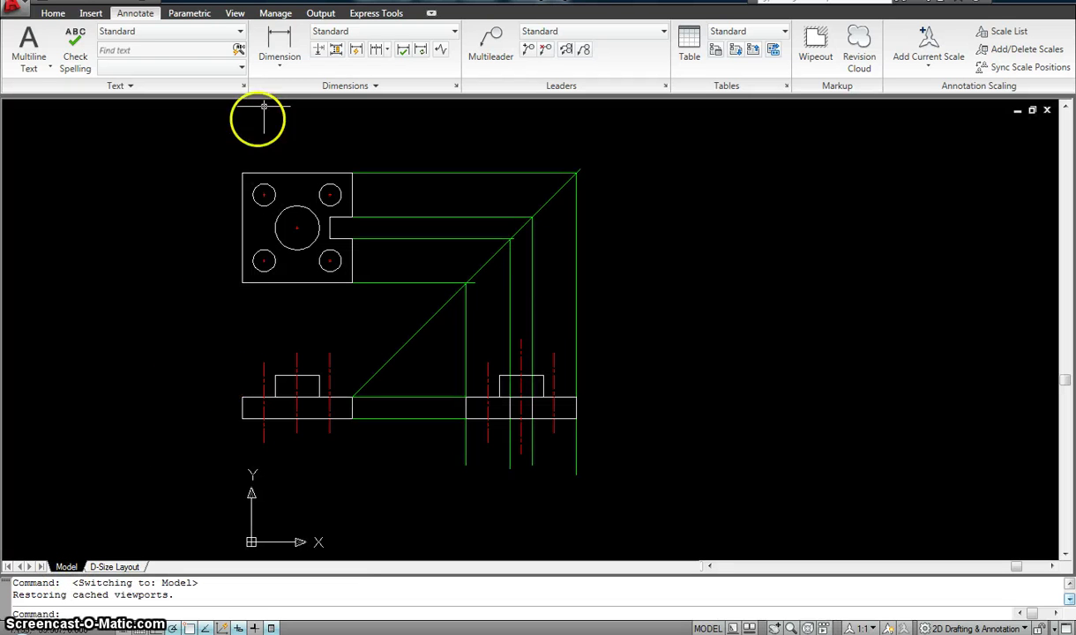
{"action": "left_click", "coordinate": [123, 567]}
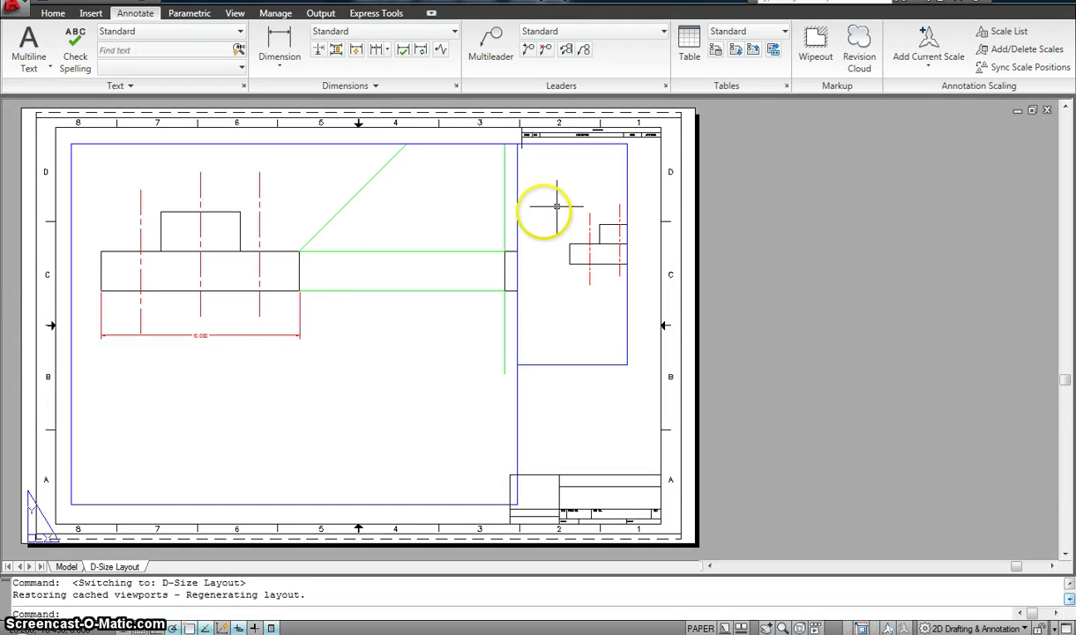
Activate the large viewport, set its scale to 1:2, and return to paper space
{"action": "double_click", "coordinate": [315, 362]}
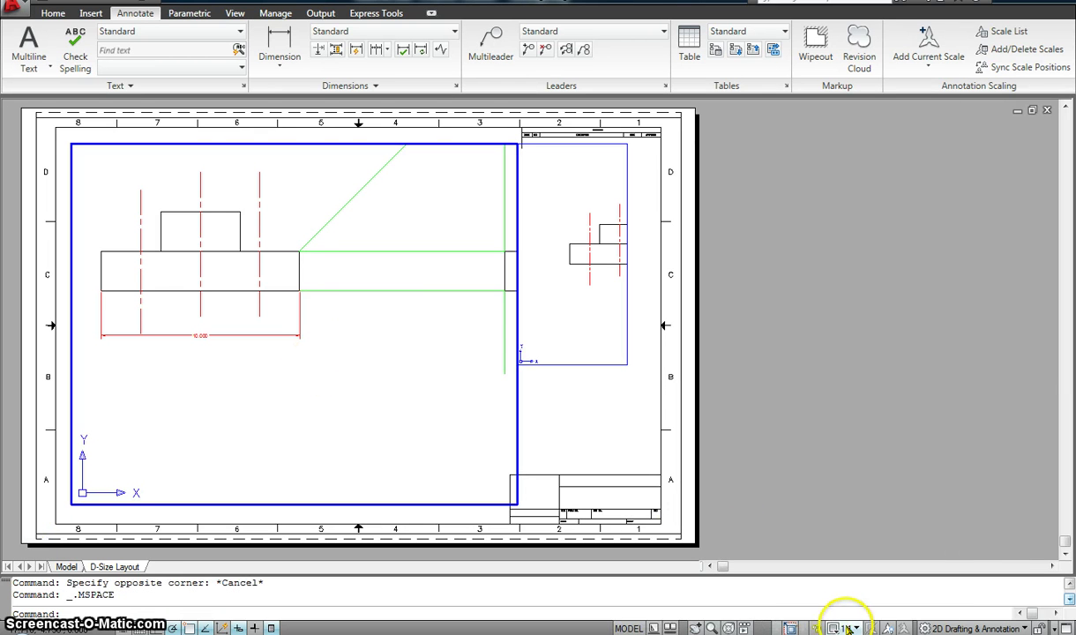
{"action": "left_click", "coordinate": [847, 628]}
{"action": "left_click", "coordinate": [845, 56]}
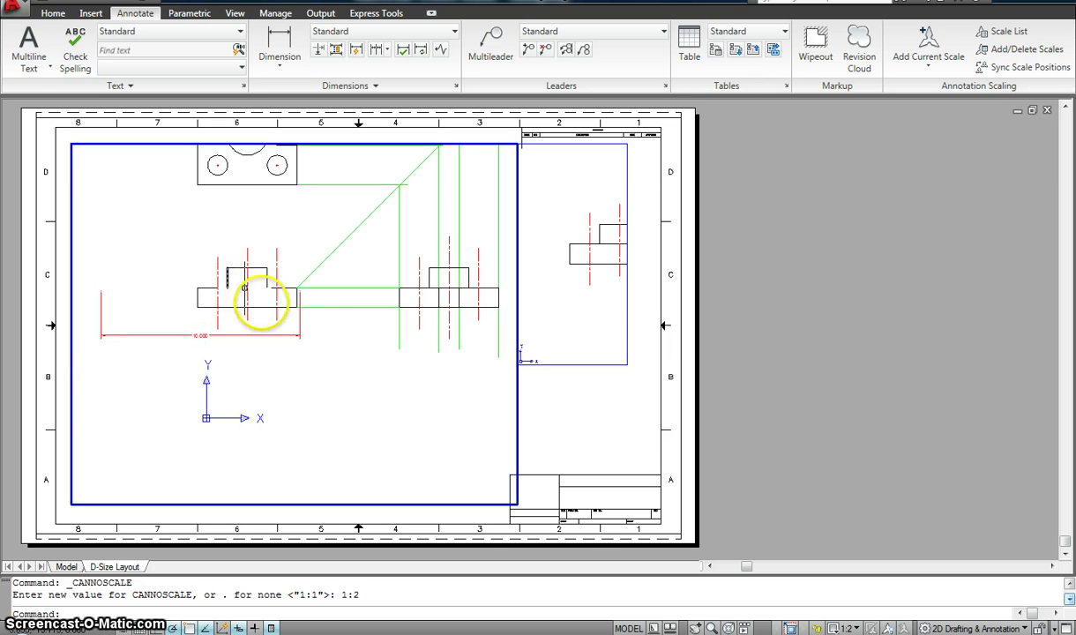
{"action": "left_click", "coordinate": [247, 292]}
{"action": "key", "text": "Escape"}
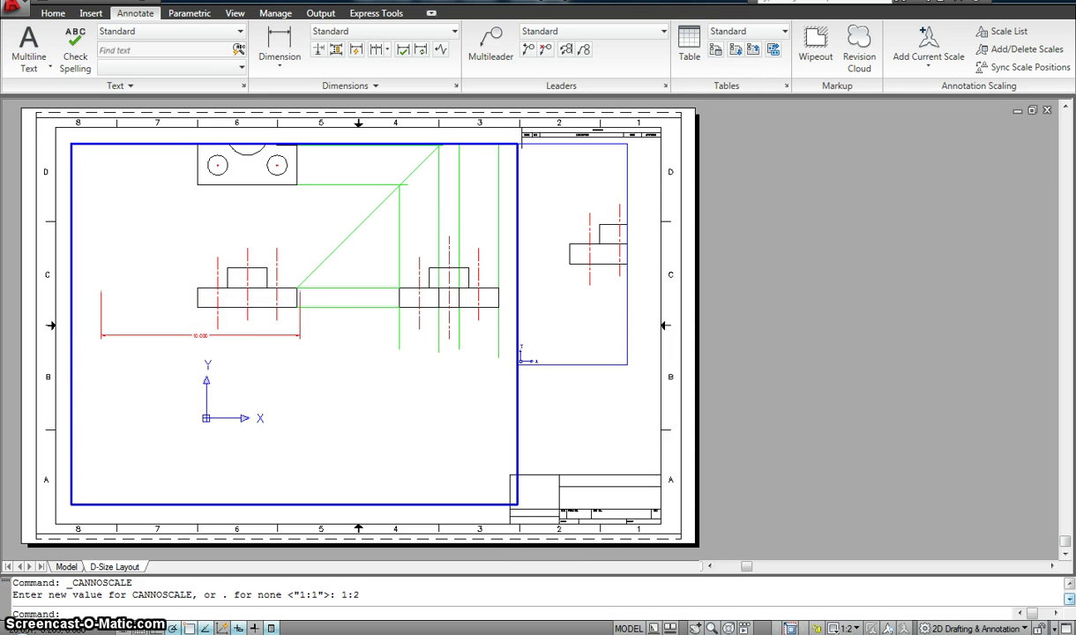
{"action": "left_click", "coordinate": [847, 628]}
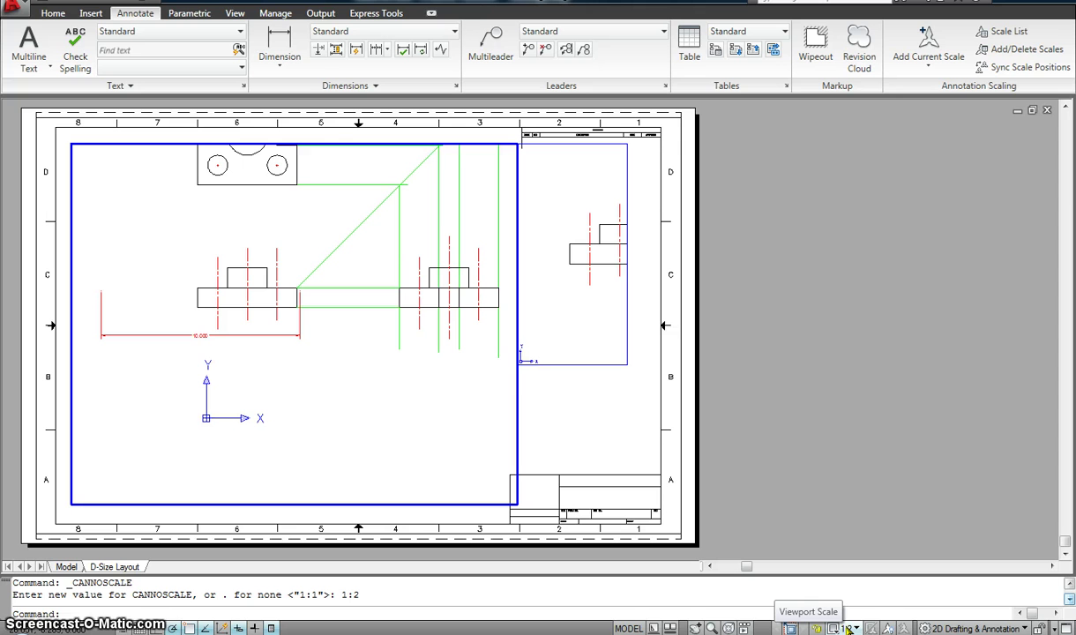
{"action": "double_click", "coordinate": [619, 386]}
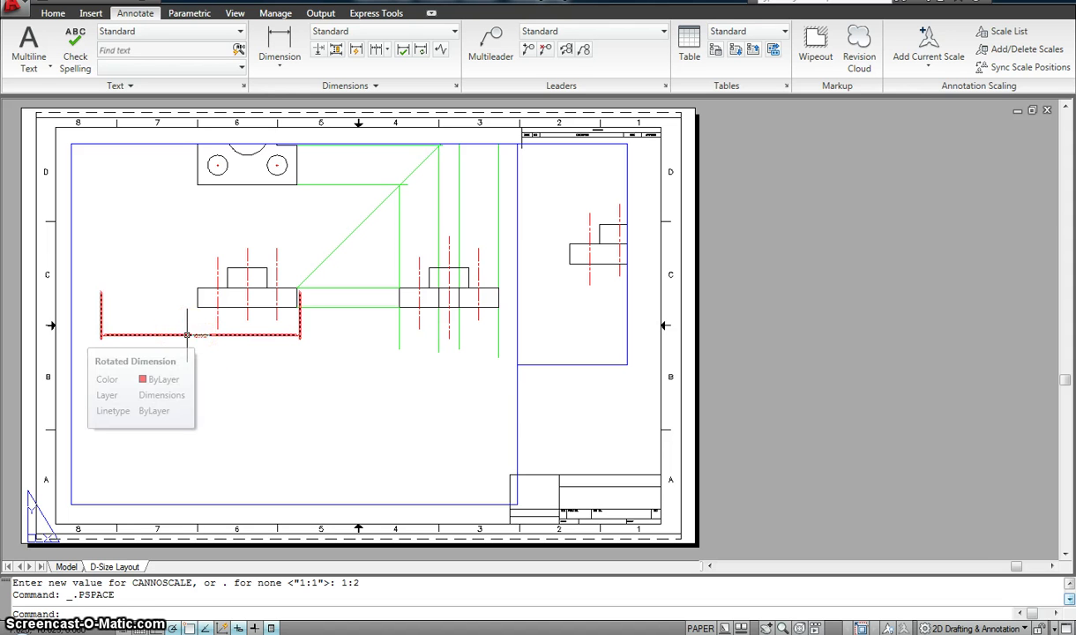
Look at the undimensioned views in model space and compare them with the paper-space dimension in the D-Size Layout
{"action": "left_click", "coordinate": [67, 567]}
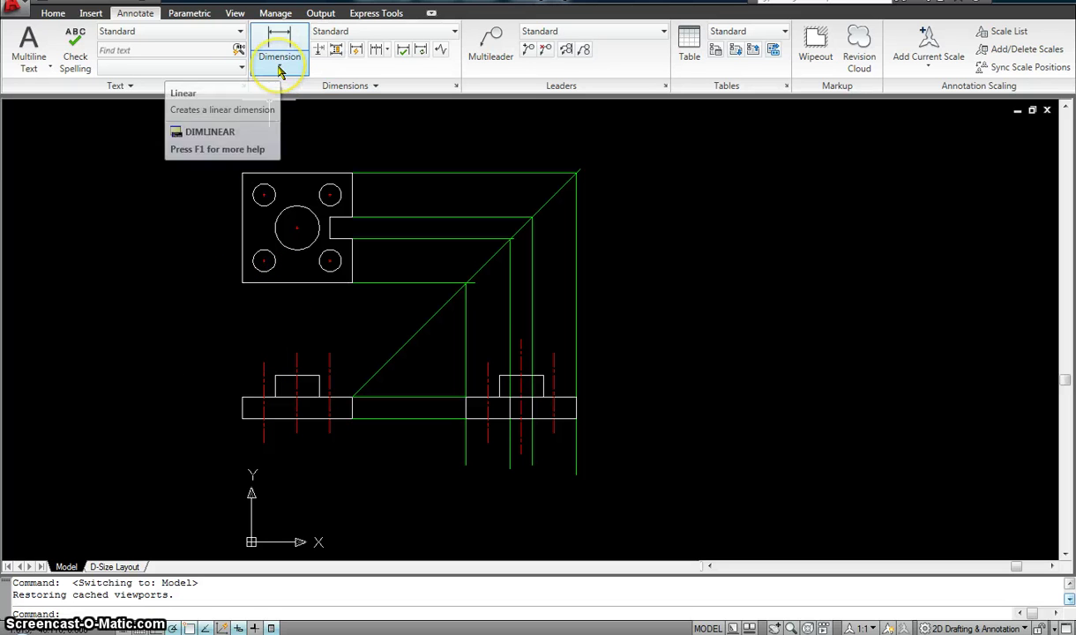
{"action": "left_click", "coordinate": [142, 568]}
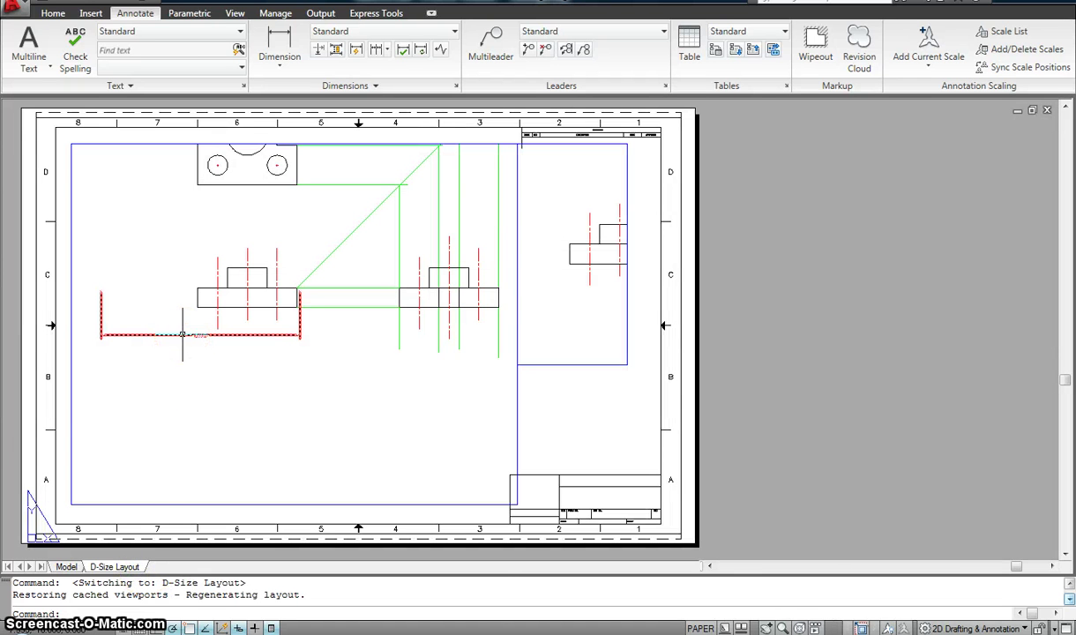
{"action": "mouse_move", "coordinate": [182, 335]}
{"action": "left_click", "coordinate": [180, 378]}
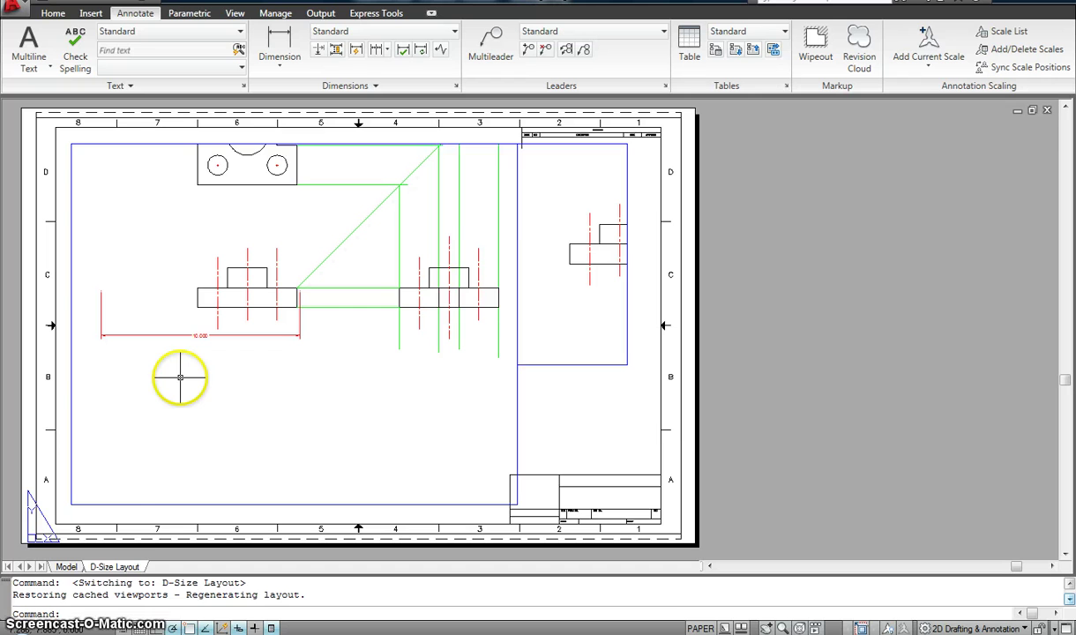
Switch to model space and check the layers of a top-view edge, a front-view edge, the diagonal construction line and a centerline
{"action": "left_click", "coordinate": [68, 565]}
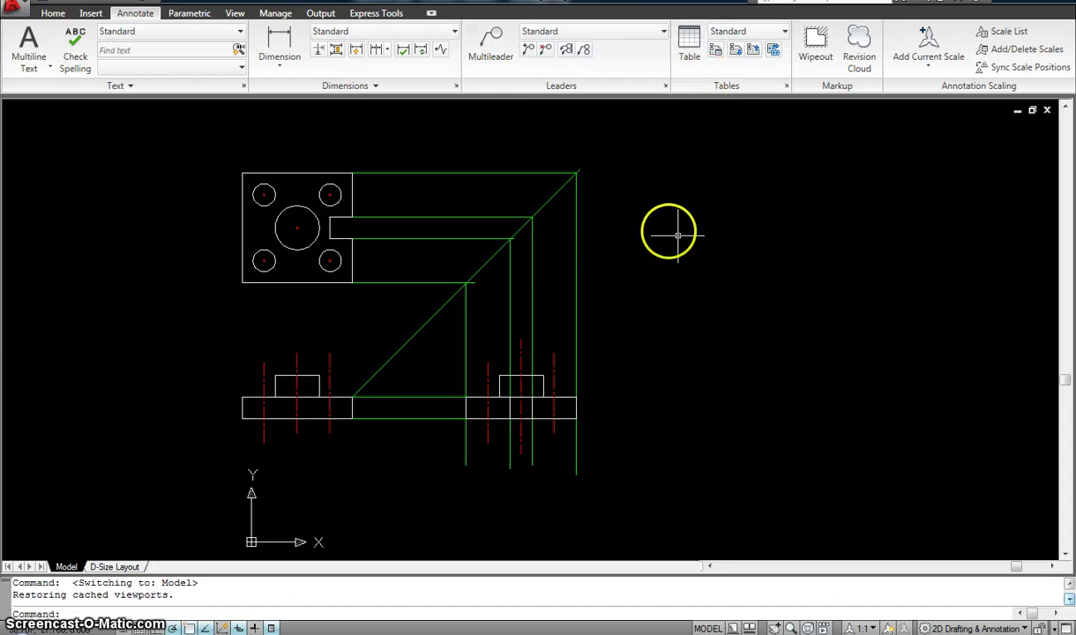
{"action": "middle_click_drag", "start_coordinate": [540, 248], "coordinate": [542, 295]}
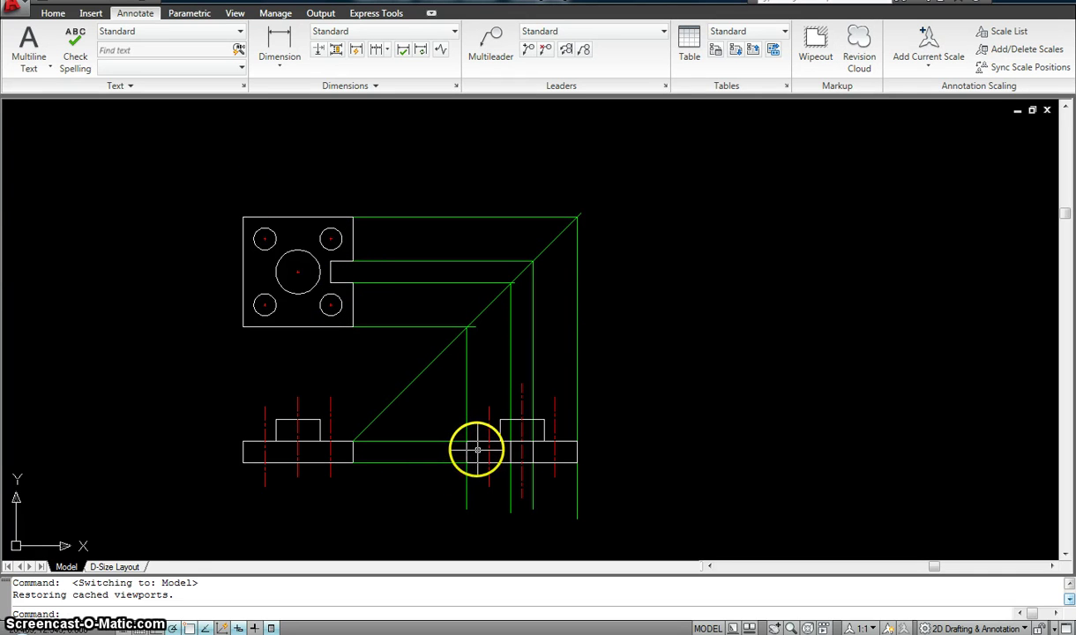
{"action": "left_click", "coordinate": [314, 216]}
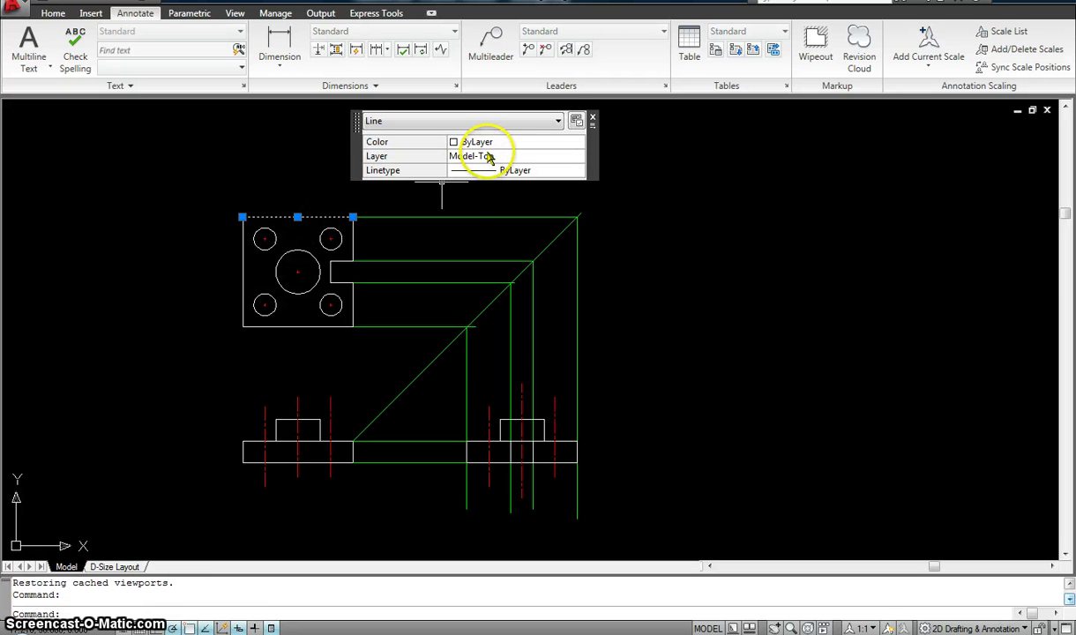
{"action": "key", "text": "Escape"}
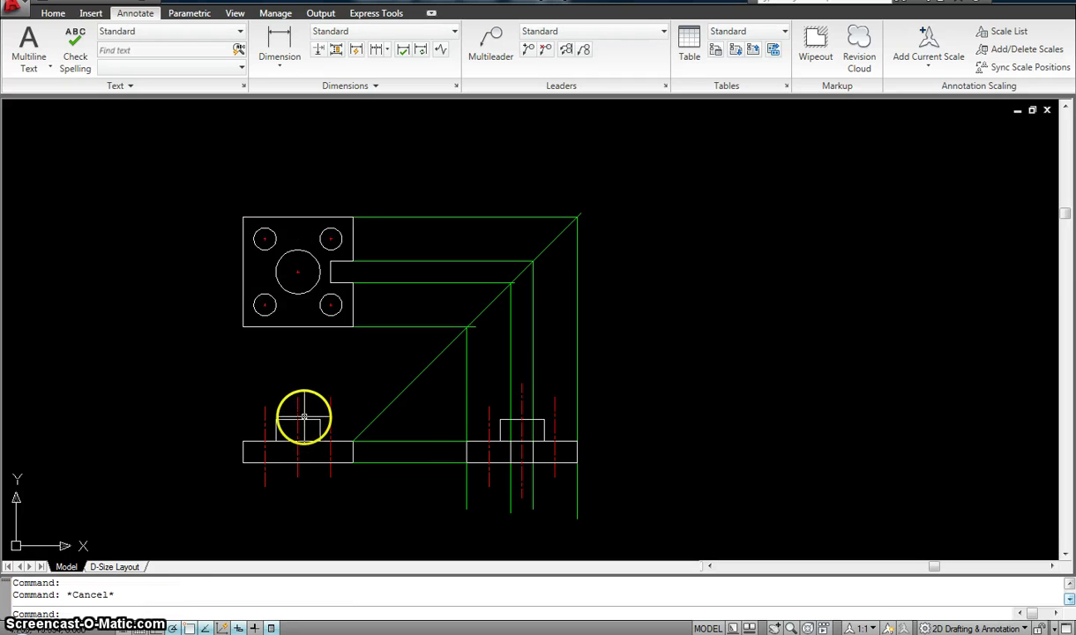
{"action": "left_click", "coordinate": [304, 418]}
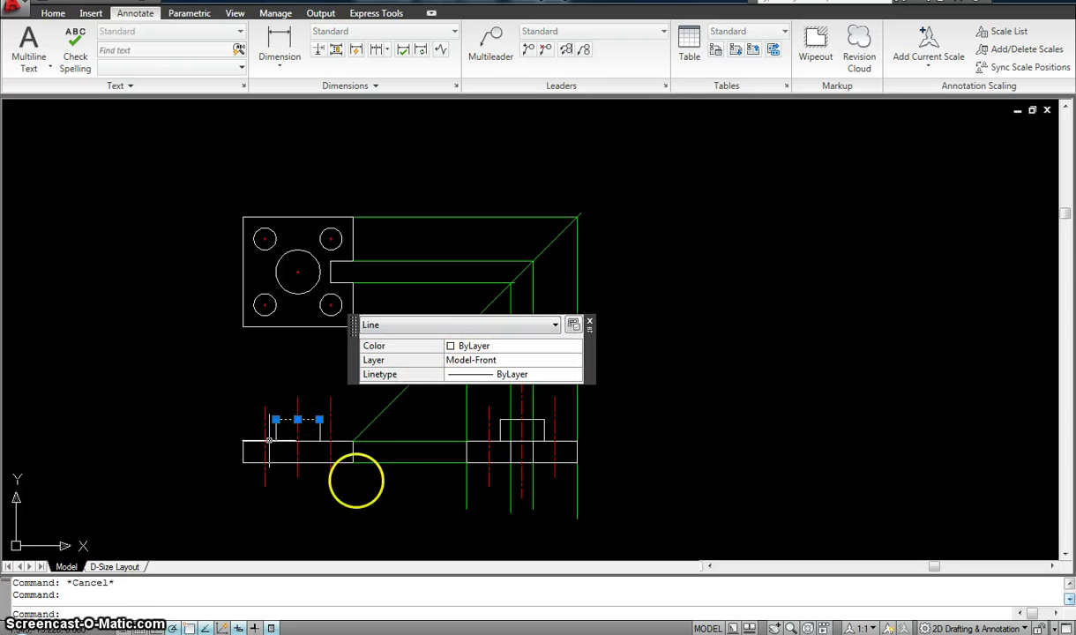
{"action": "key", "text": "Escape"}
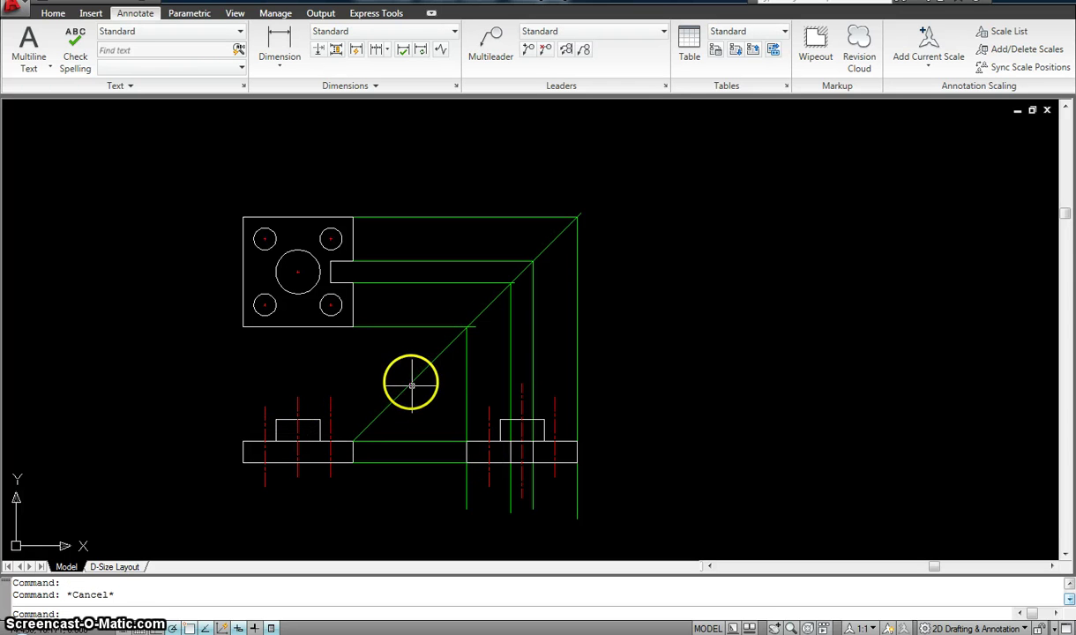
{"action": "left_click", "coordinate": [411, 384]}
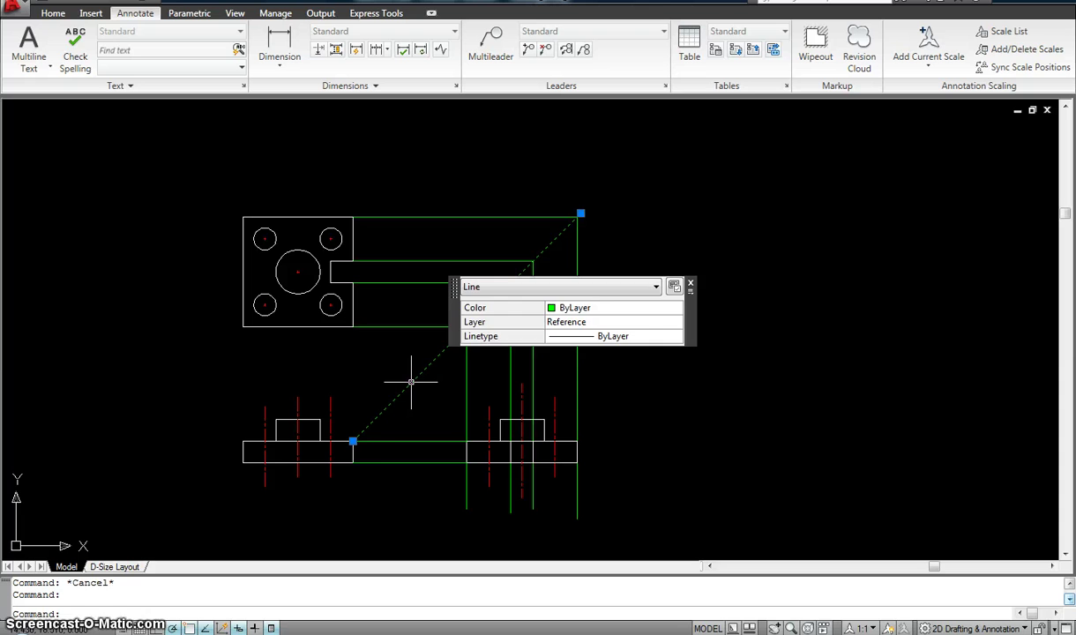
{"action": "key", "text": "Escape"}
{"action": "left_click", "coordinate": [329, 402]}
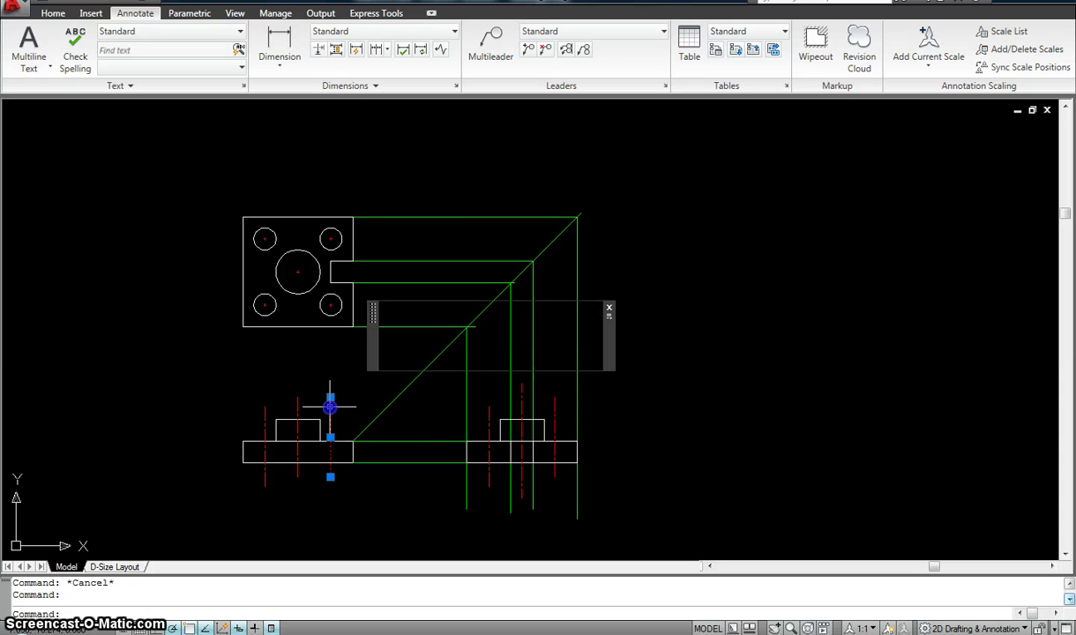
{"action": "key", "text": "Escape"}
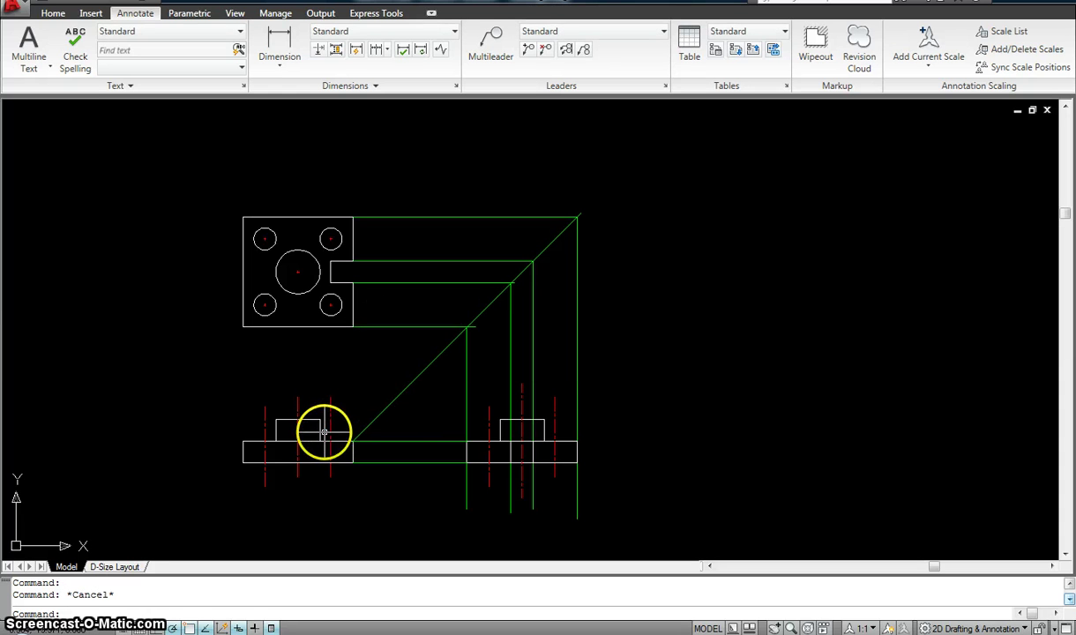
{"action": "left_click", "coordinate": [322, 432]}
{"action": "left_click", "coordinate": [338, 467]}
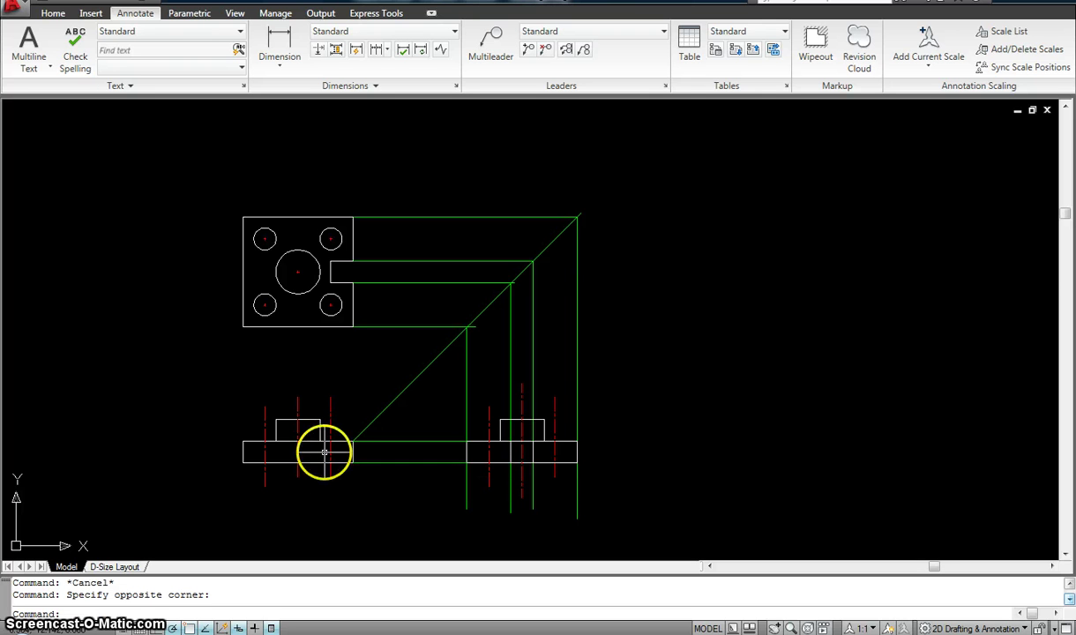
{"action": "middle_click_drag", "start_coordinate": [442, 338], "coordinate": [442, 338]}
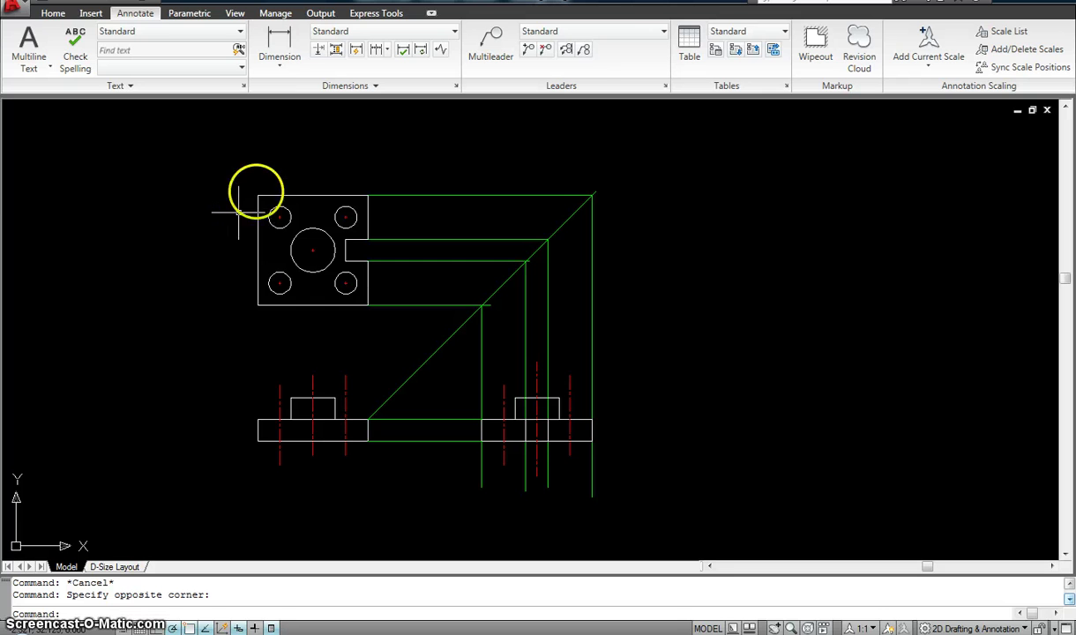
Make the Standard dimension style annotative and set it as the current style
{"action": "left_click", "coordinate": [53, 14]}
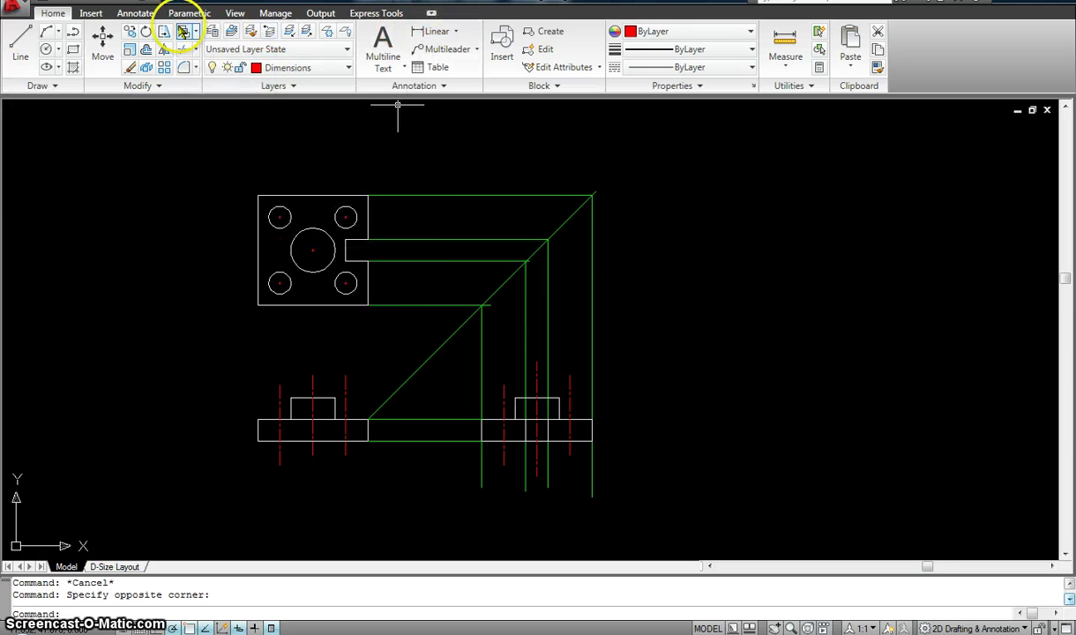
{"action": "left_click", "coordinate": [132, 15]}
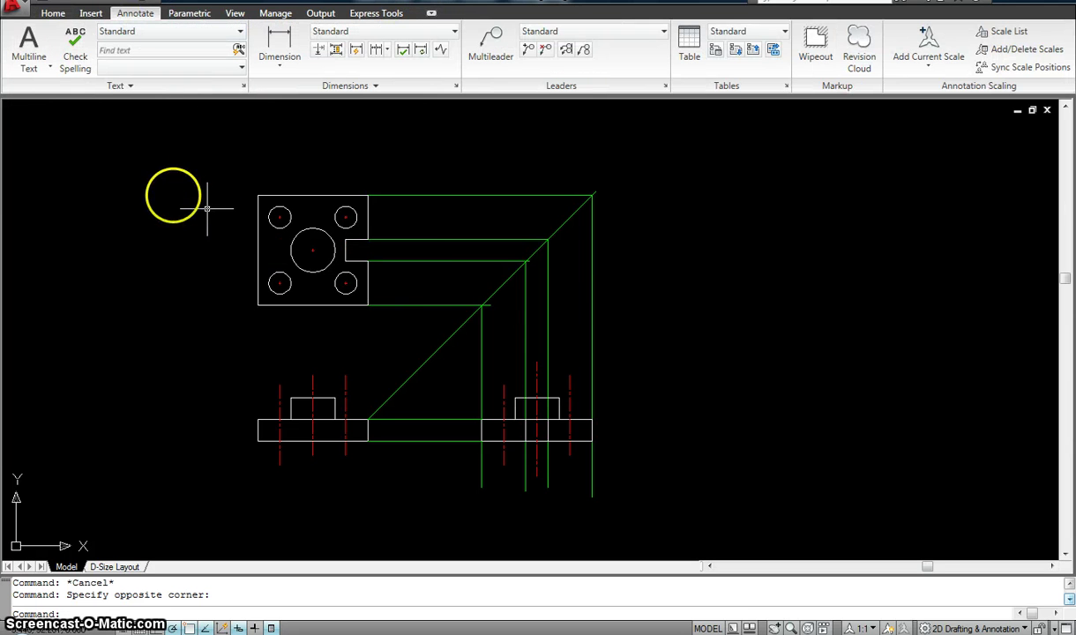
{"action": "left_click", "coordinate": [456, 85]}
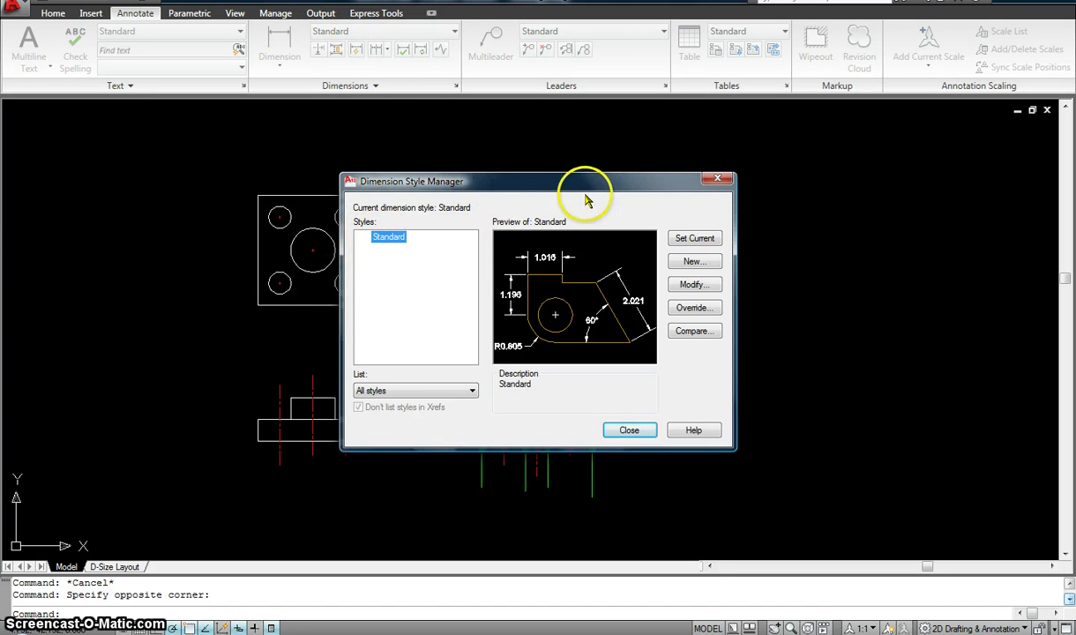
{"action": "left_click", "coordinate": [694, 284]}
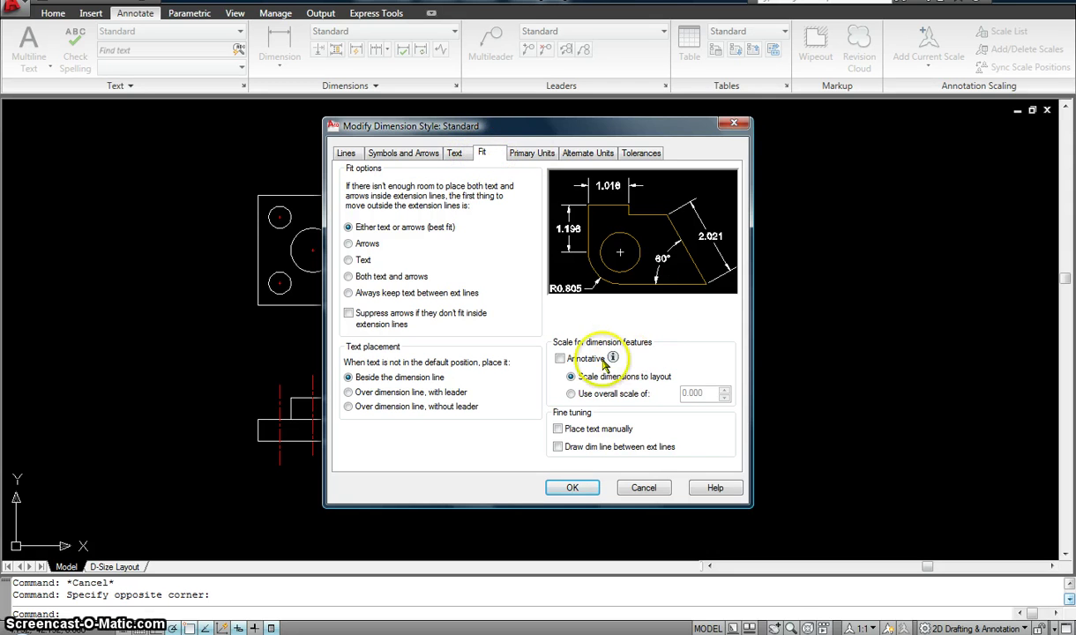
{"action": "left_click", "coordinate": [559, 359]}
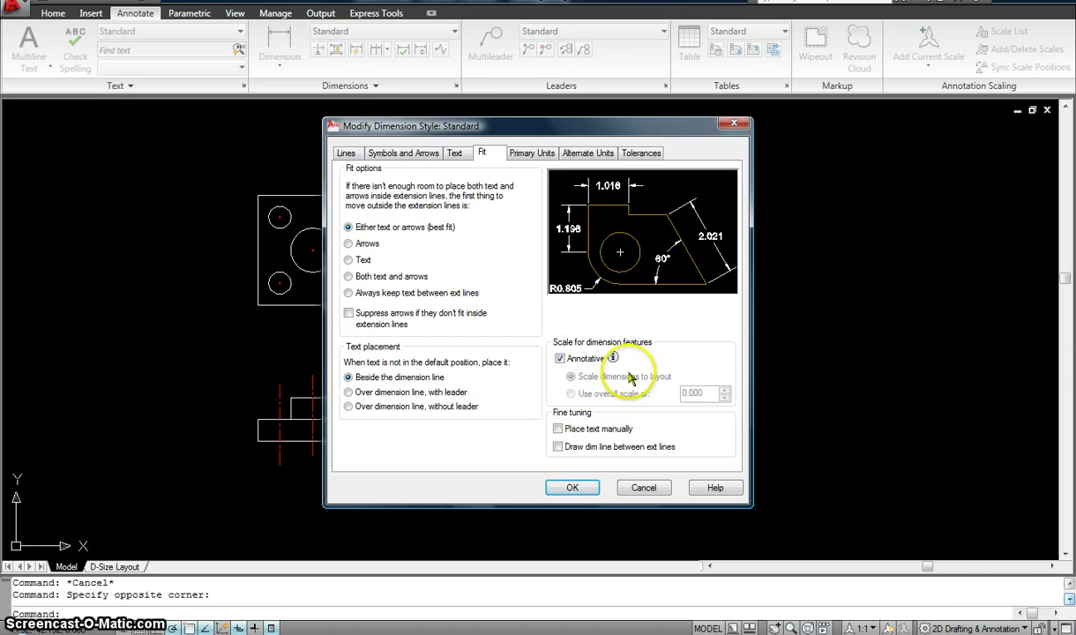
{"action": "left_click", "coordinate": [569, 488]}
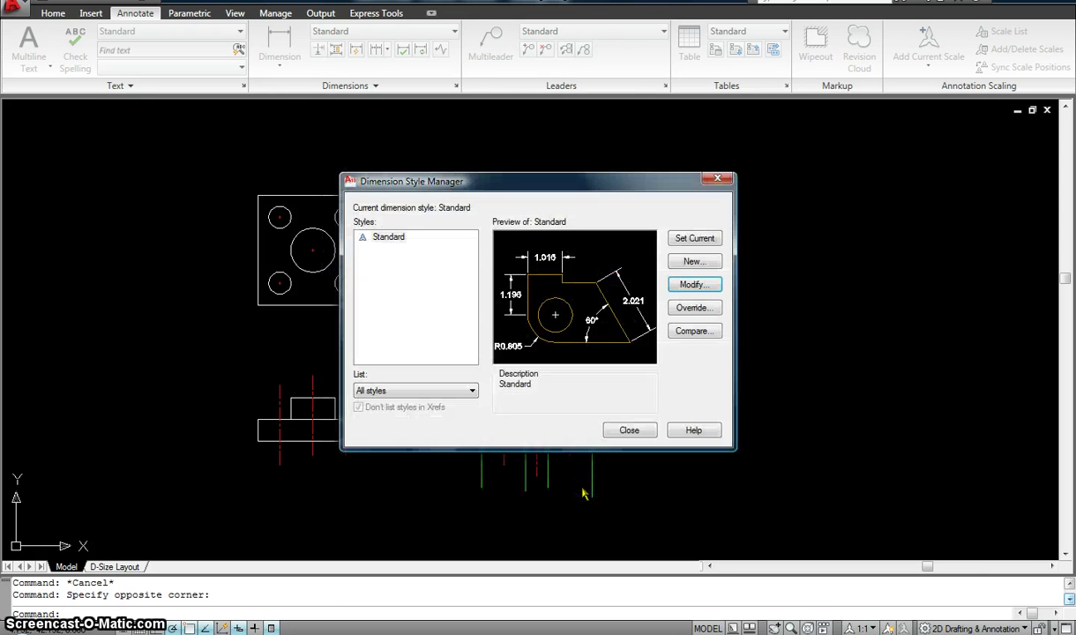
{"action": "left_click", "coordinate": [687, 240]}
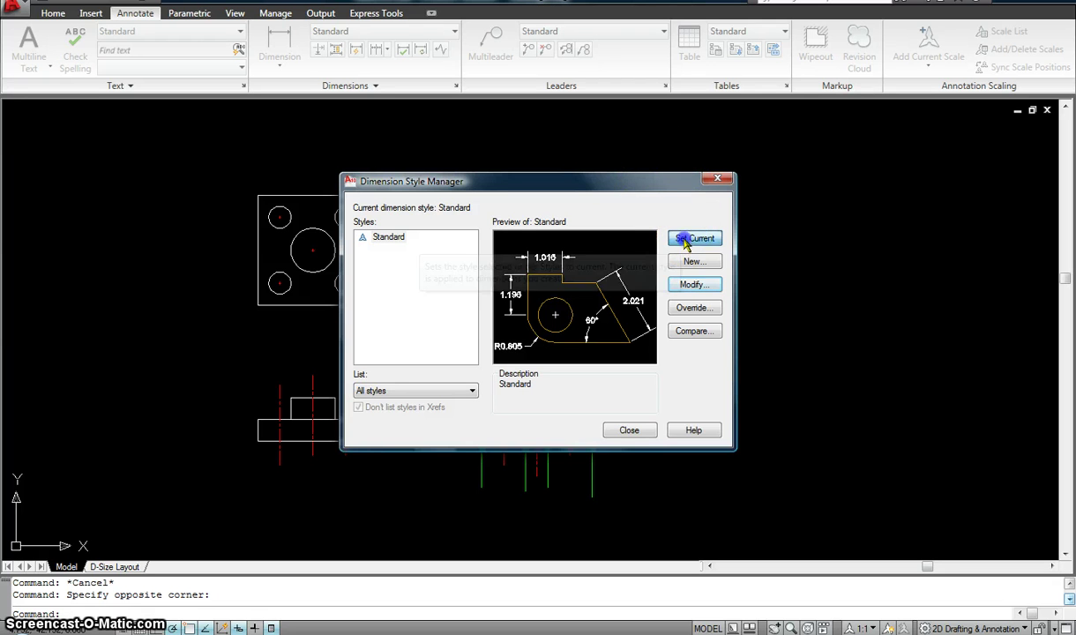
{"action": "left_click", "coordinate": [629, 431]}
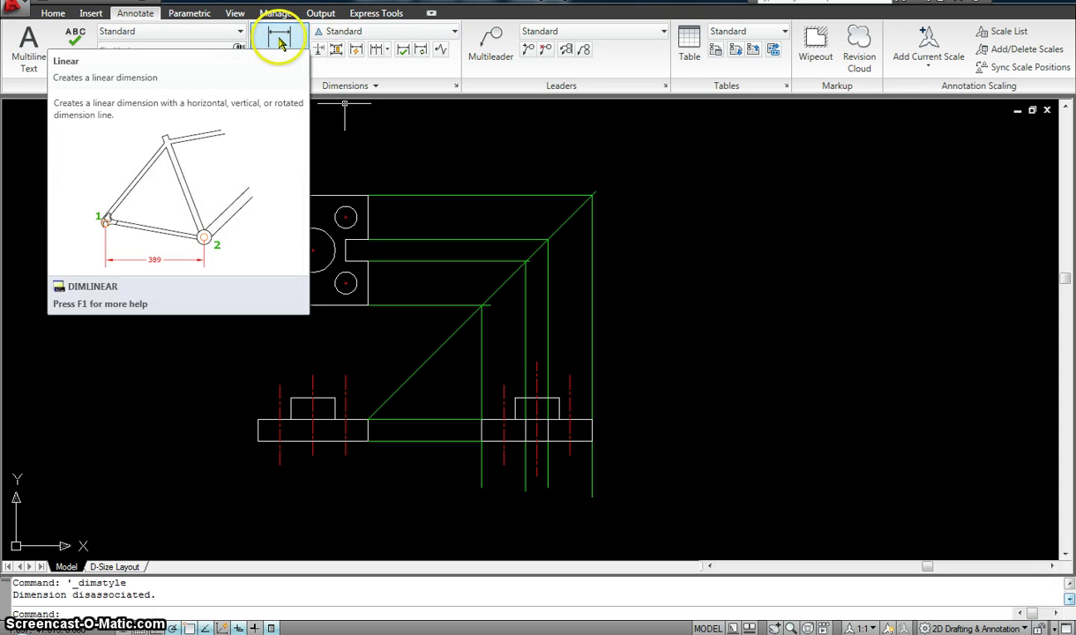
Add a linear dimension across the full width of the top view, placed above its upper edge, and check its annotative marker
{"action": "left_click", "coordinate": [278, 66]}
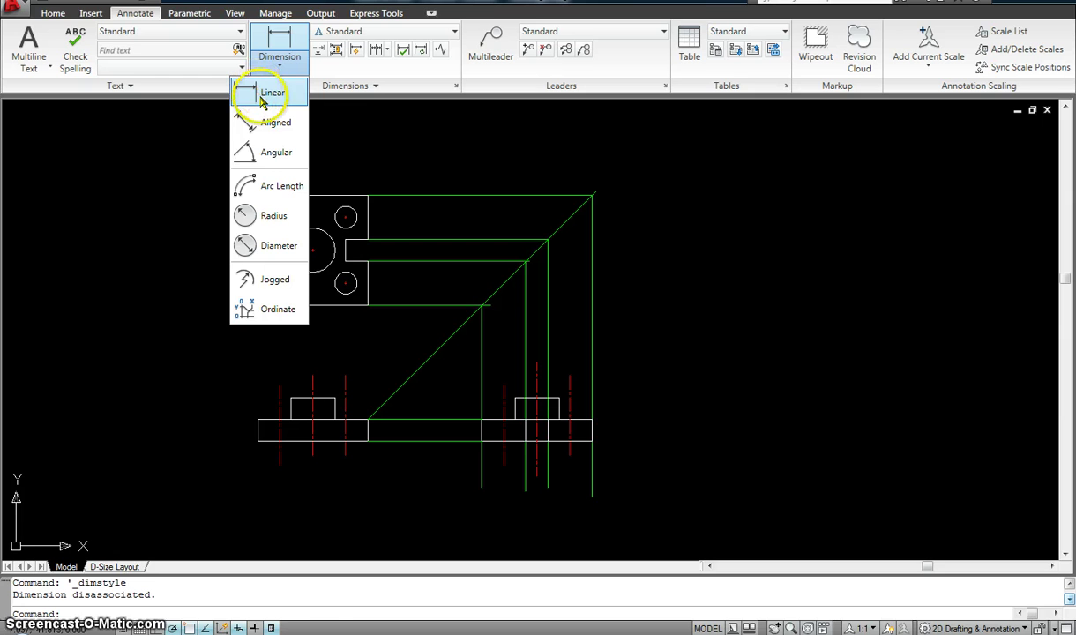
{"action": "left_click", "coordinate": [263, 94]}
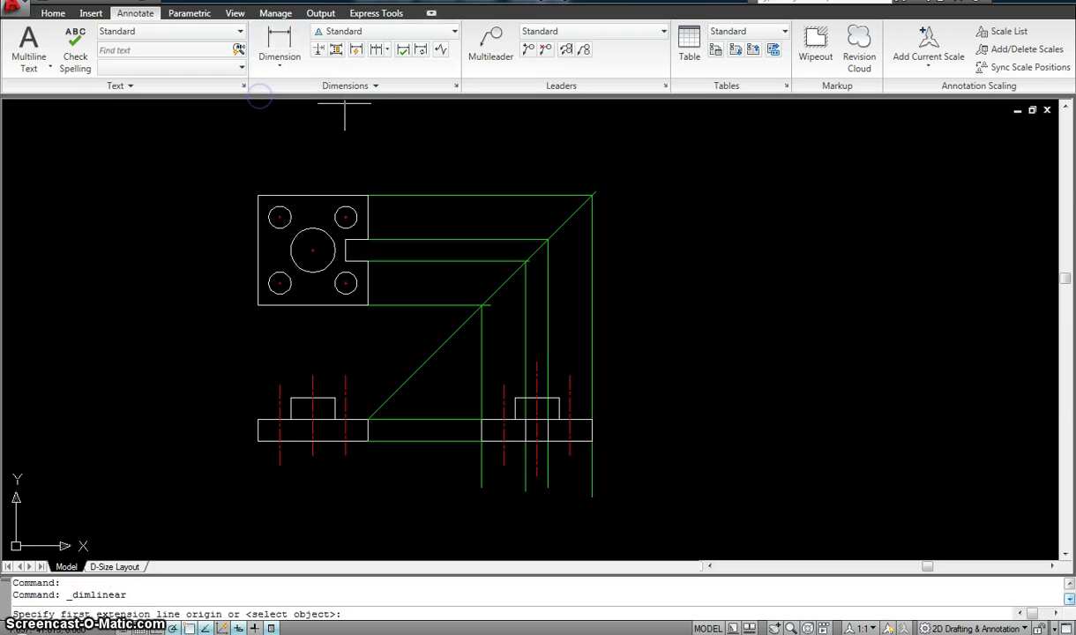
{"action": "left_click", "coordinate": [257, 195]}
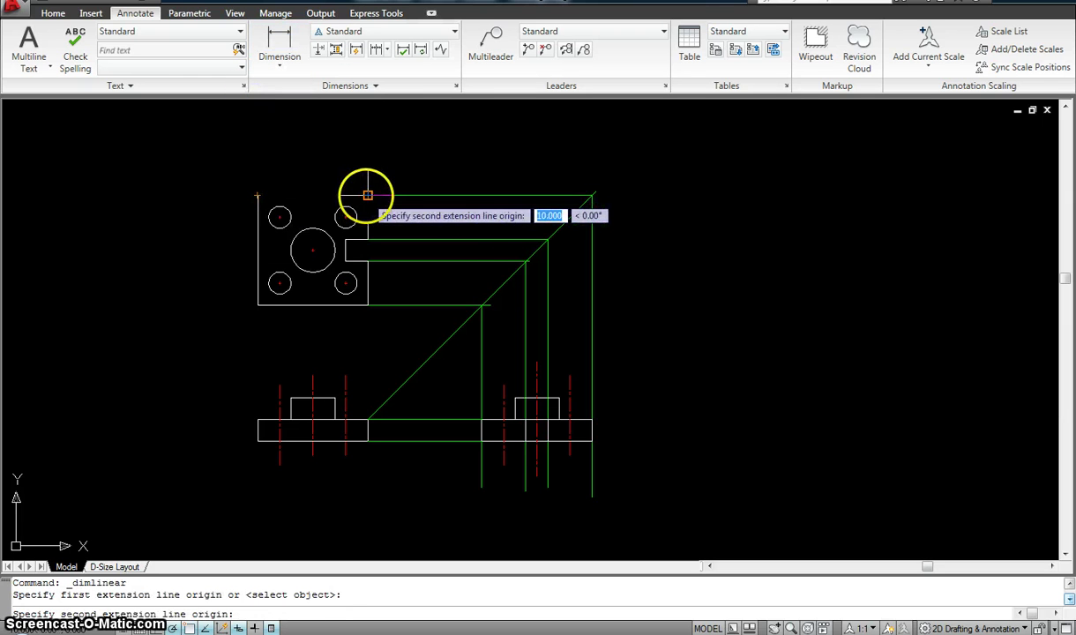
{"action": "left_click", "coordinate": [368, 195]}
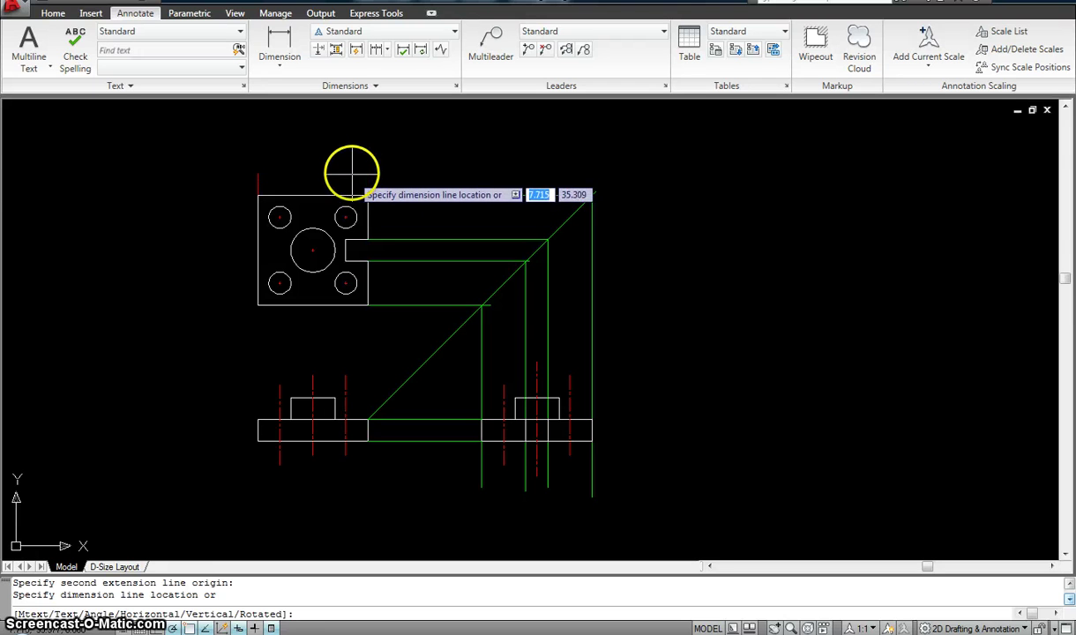
{"action": "left_click", "coordinate": [351, 172]}
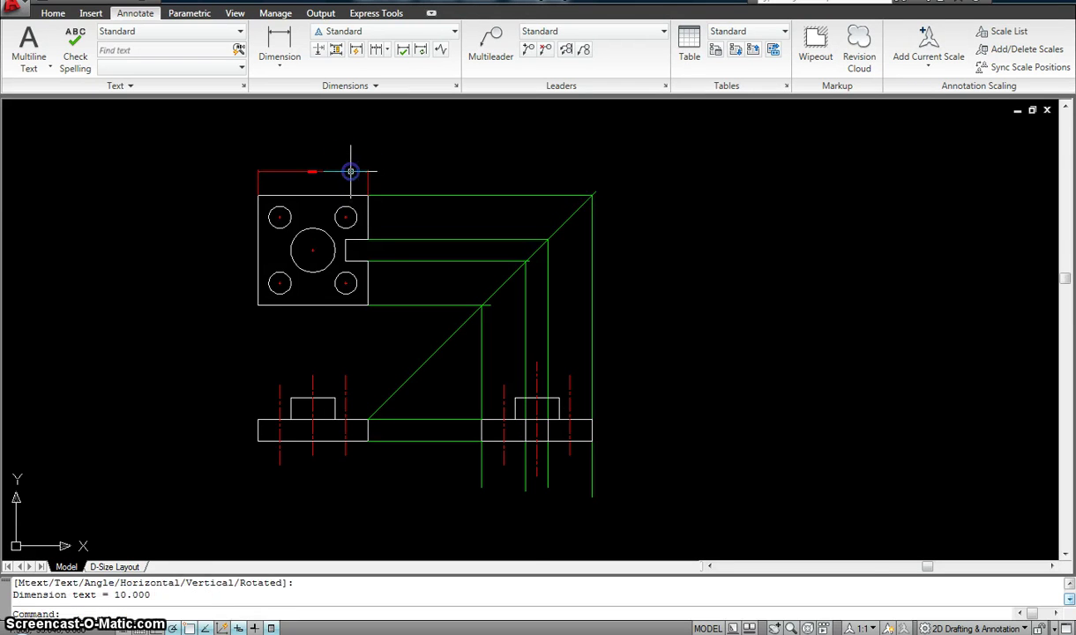
{"action": "scroll", "coordinate": [353, 171], "scroll_direction": "up", "scroll_amount": 3}
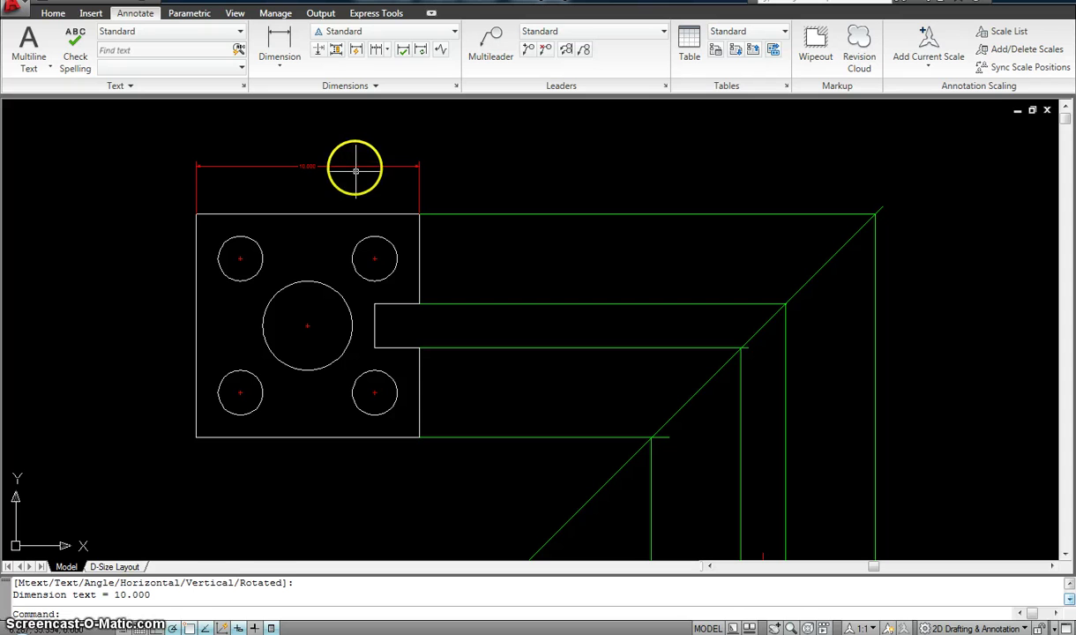
{"action": "mouse_move", "coordinate": [355, 165]}
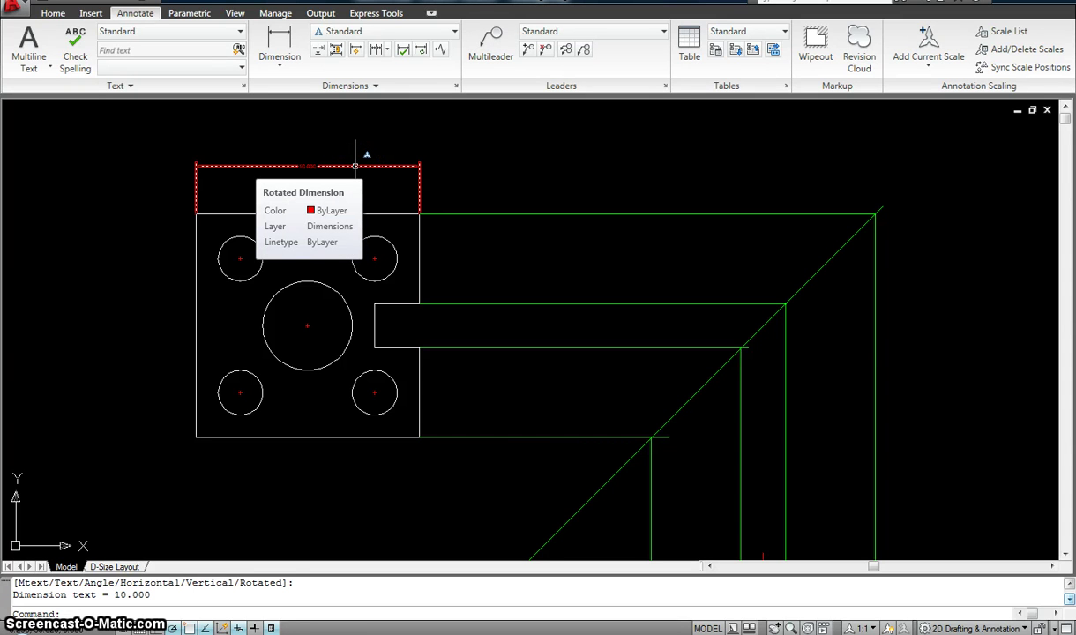
{"action": "left_click", "coordinate": [372, 142]}
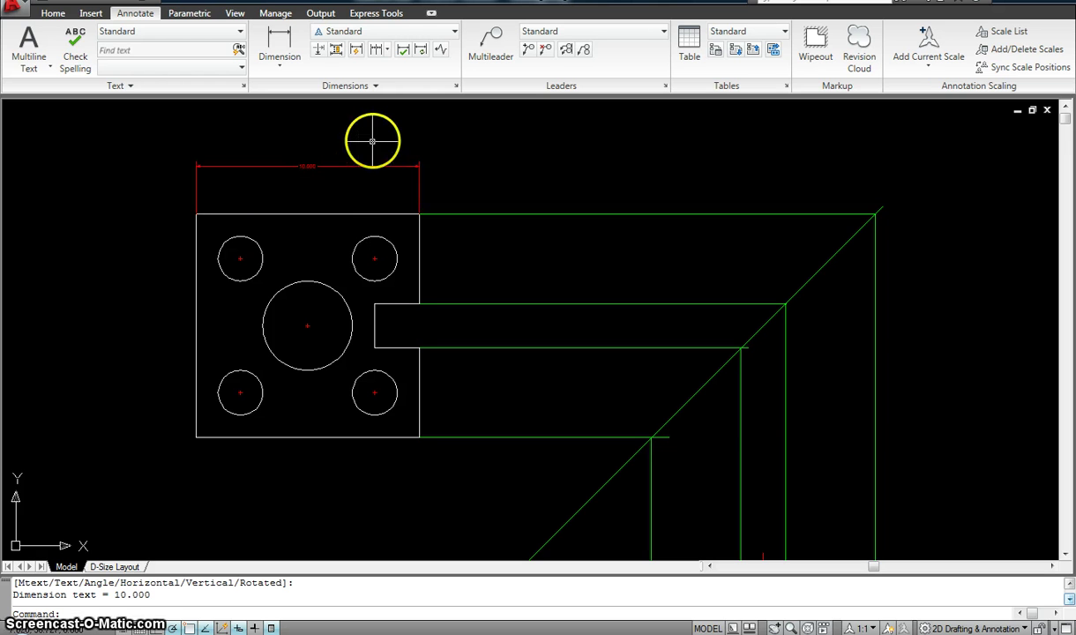
{"action": "mouse_move", "coordinate": [349, 165]}
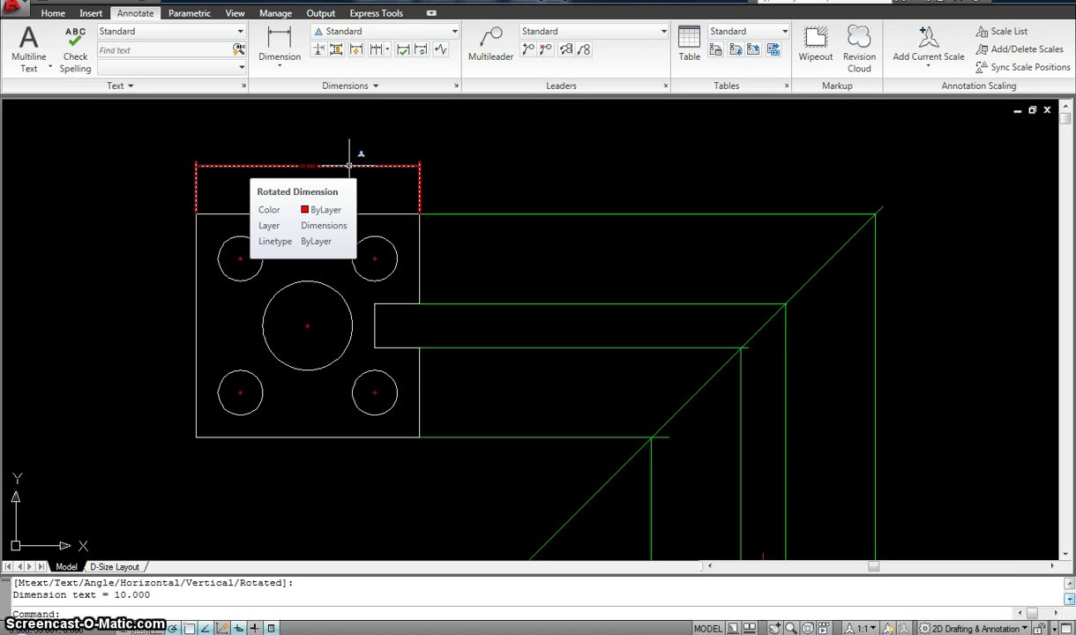
In the D-Size Layout, set the small viewport's scale to 1:1 and return to paper space
{"action": "left_click", "coordinate": [126, 567]}
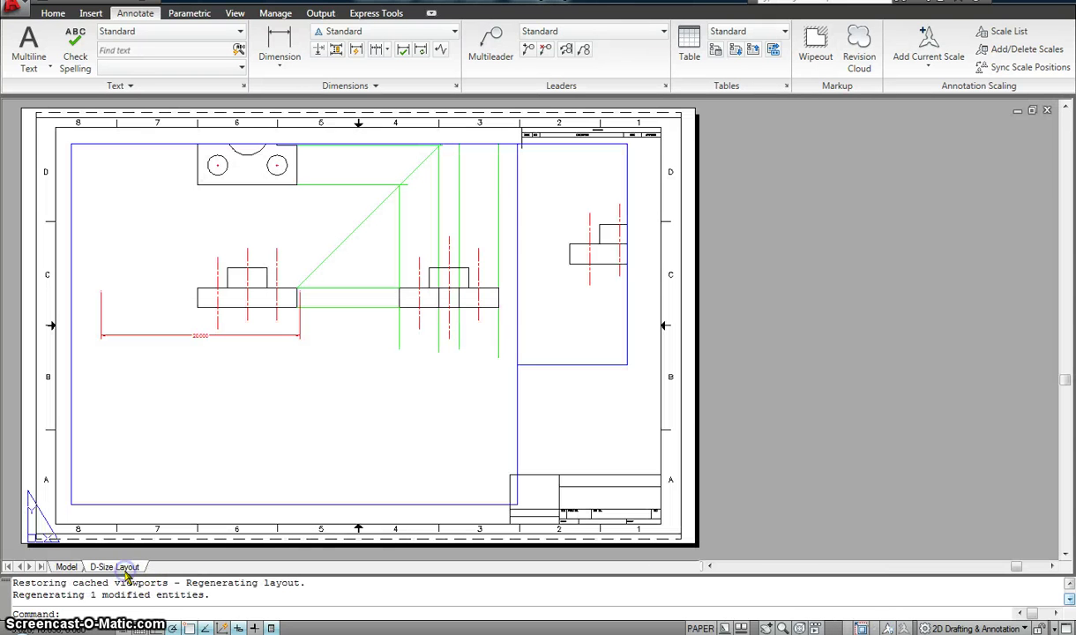
{"action": "double_click", "coordinate": [352, 263]}
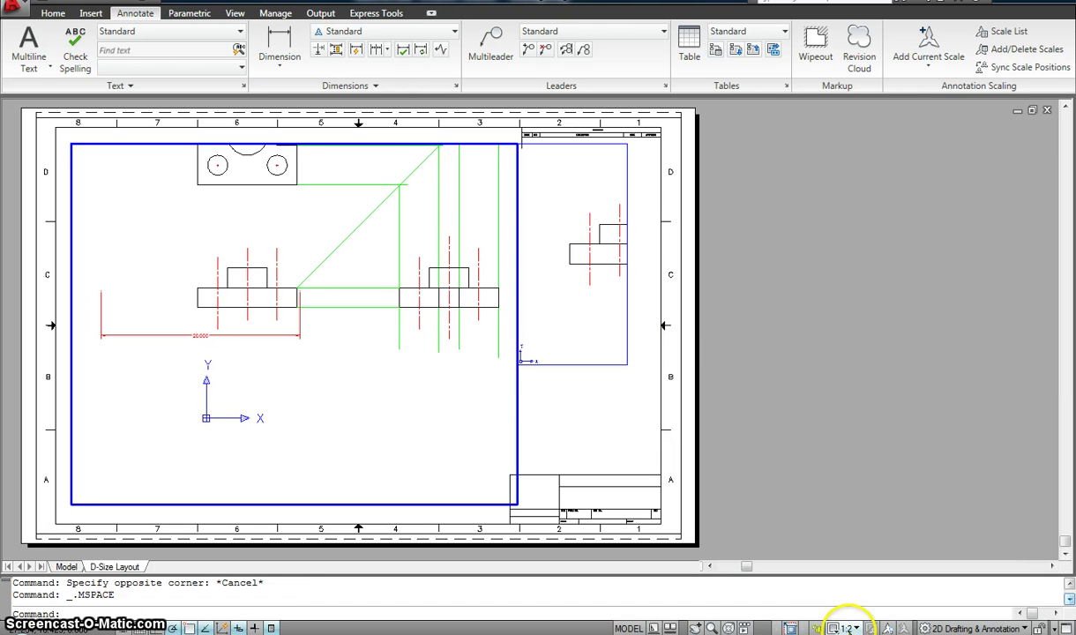
{"action": "left_click", "coordinate": [562, 297]}
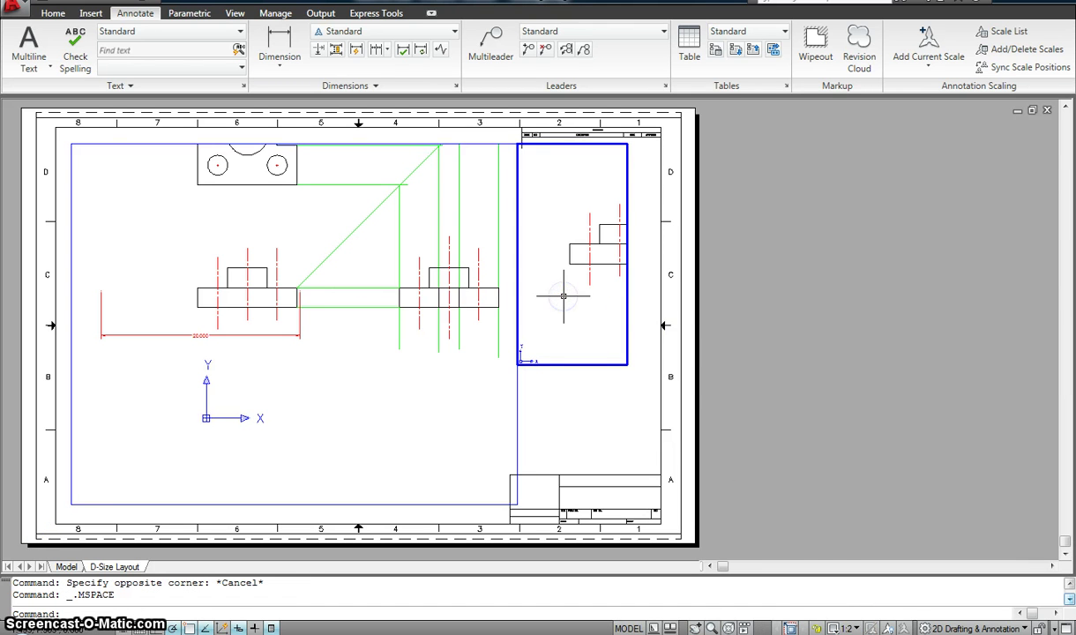
{"action": "left_click", "coordinate": [856, 628]}
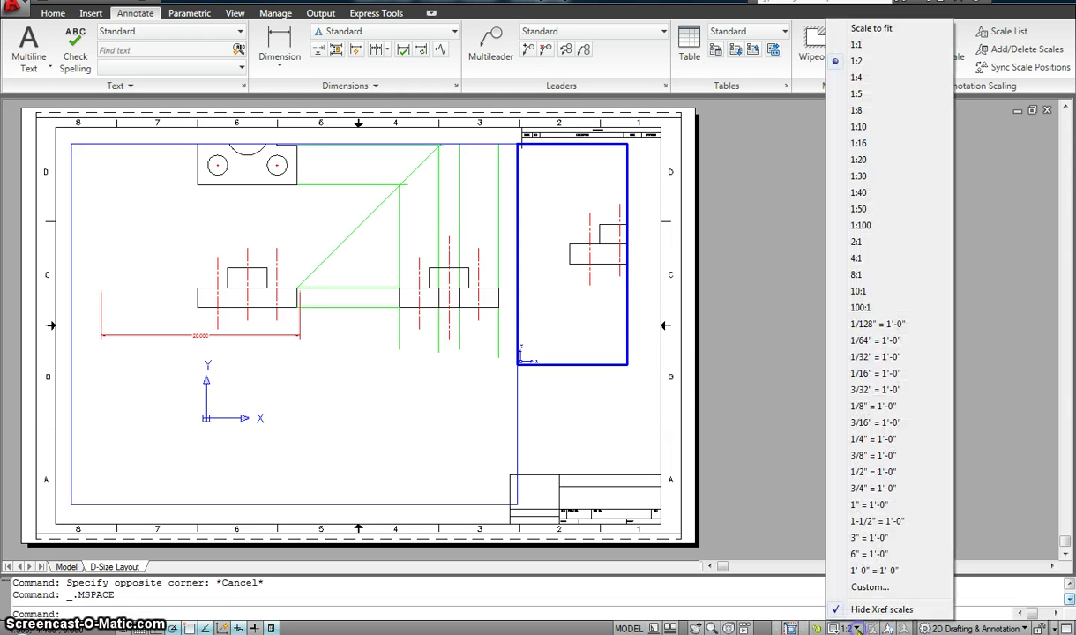
{"action": "left_click", "coordinate": [857, 44]}
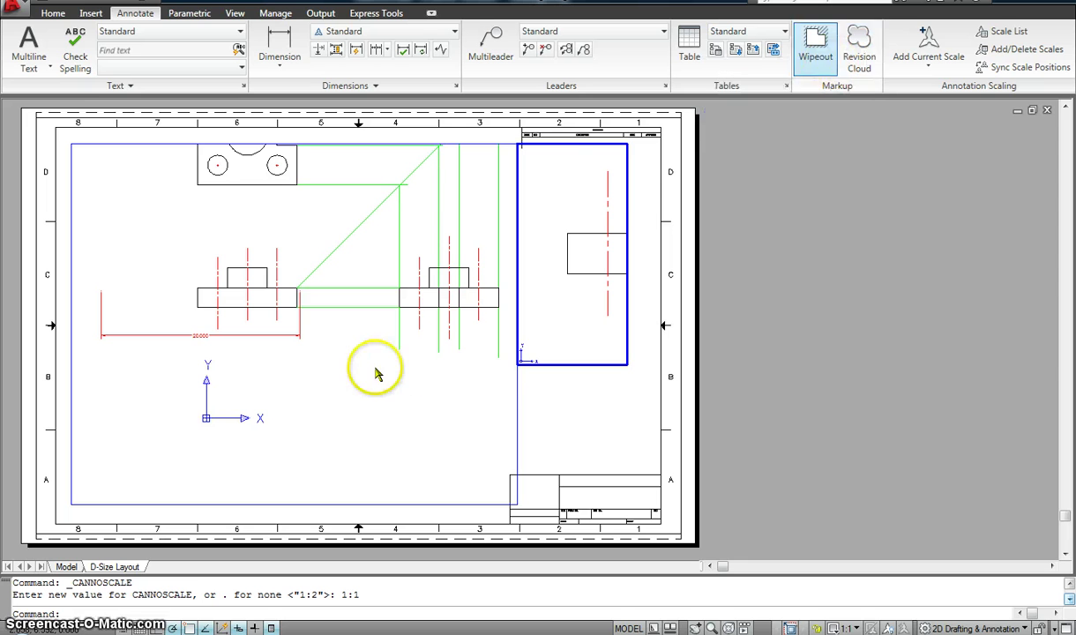
{"action": "double_click", "coordinate": [555, 401]}
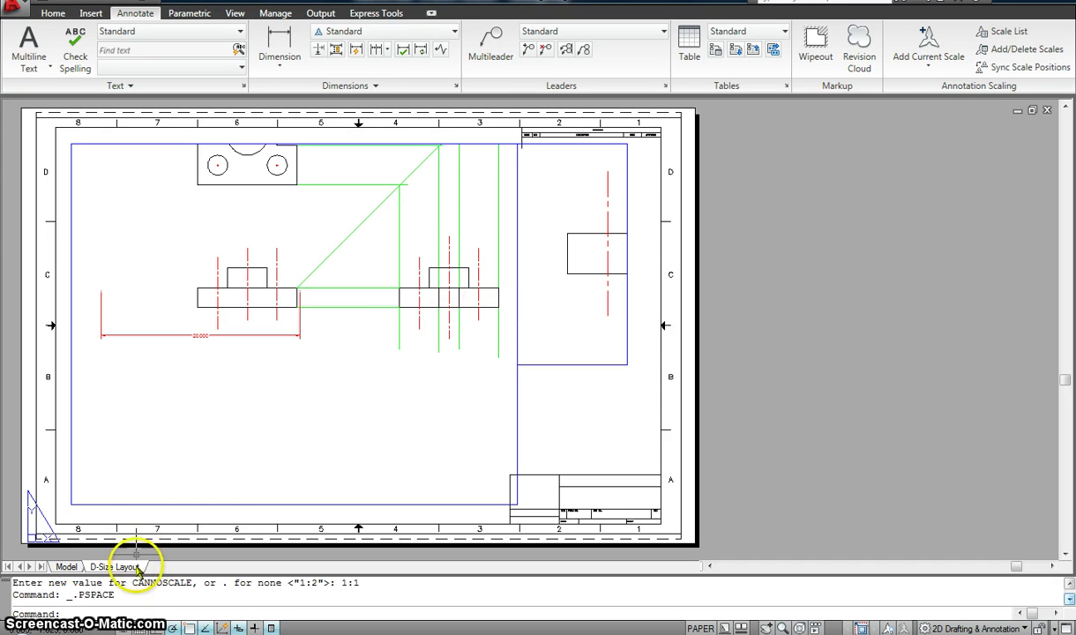
Return to model space and add the 1:2 and 1:4 annotation scales to the top view's width dimension
{"action": "left_click", "coordinate": [66, 566]}
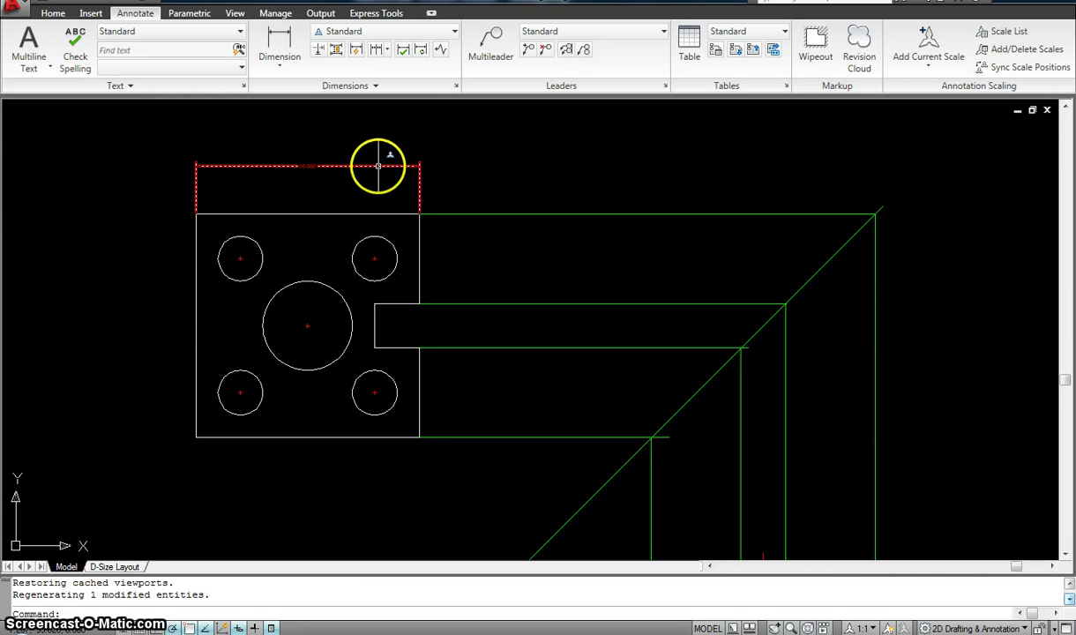
{"action": "left_click", "coordinate": [1022, 50]}
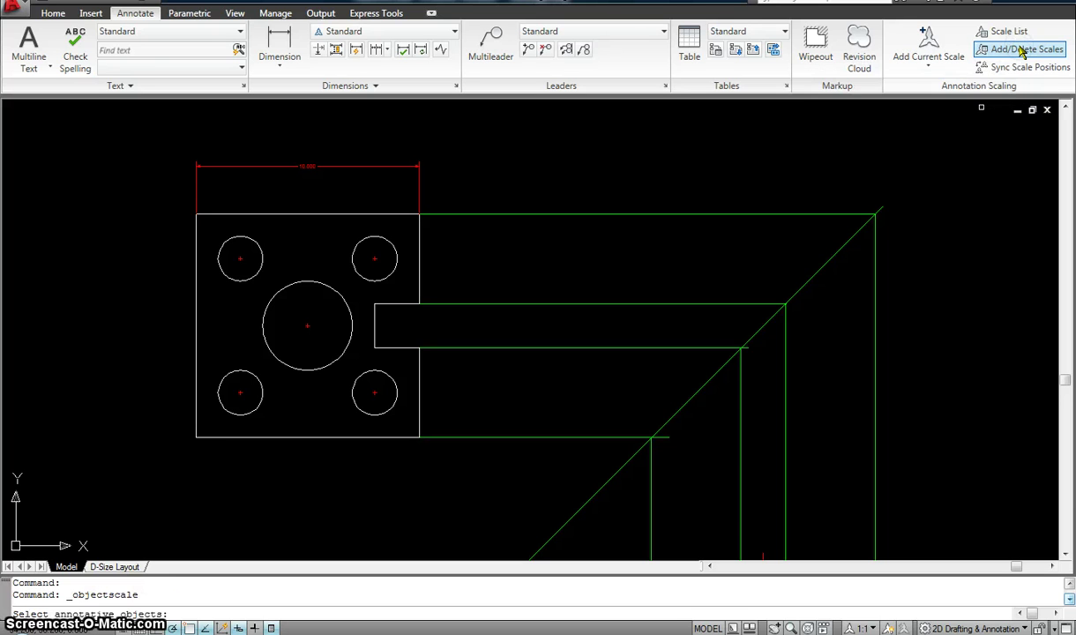
{"action": "left_click", "coordinate": [352, 165]}
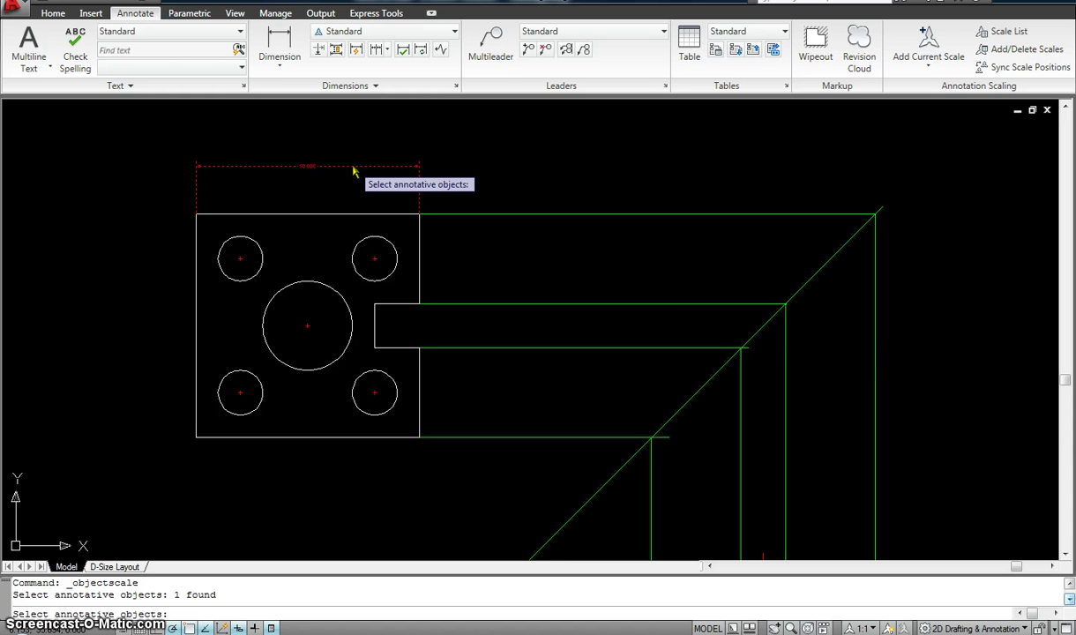
{"action": "key", "text": "Return"}
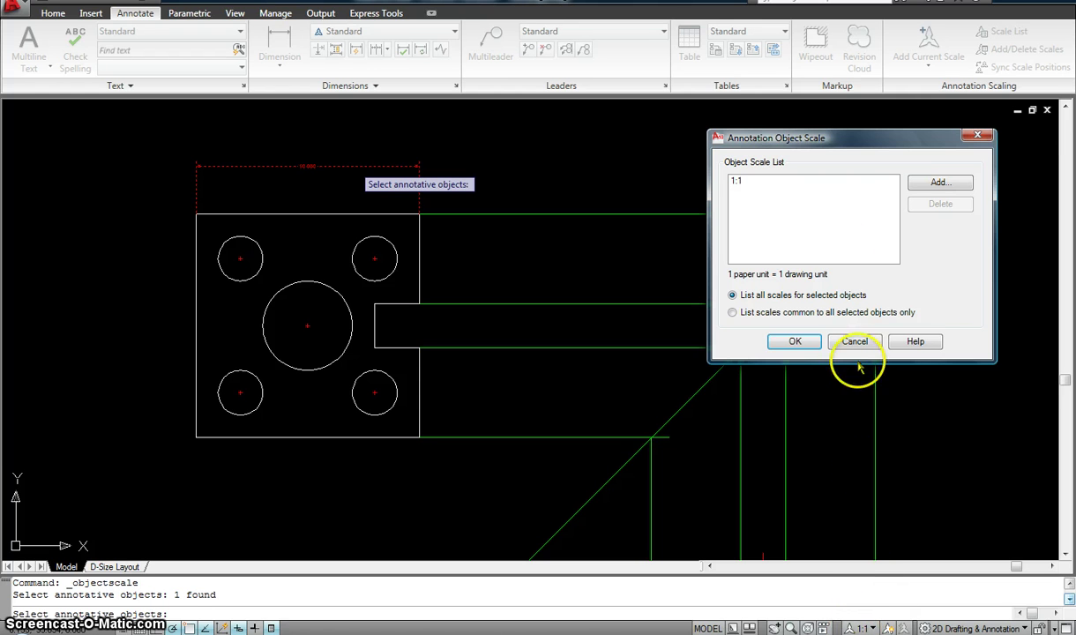
{"action": "left_click", "coordinate": [950, 183]}
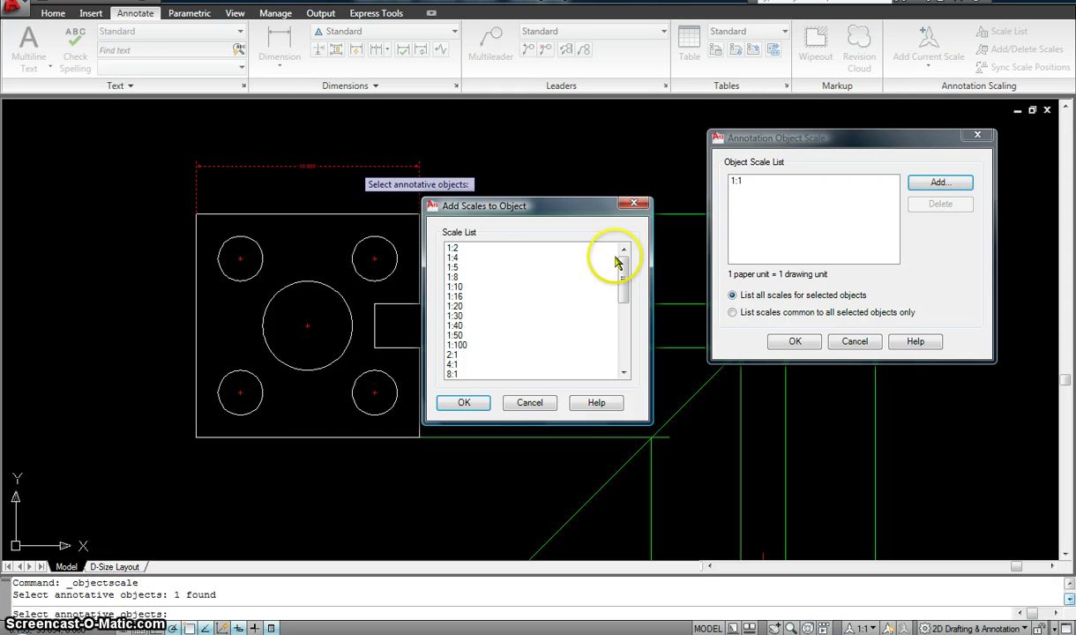
{"action": "left_click", "coordinate": [460, 251]}
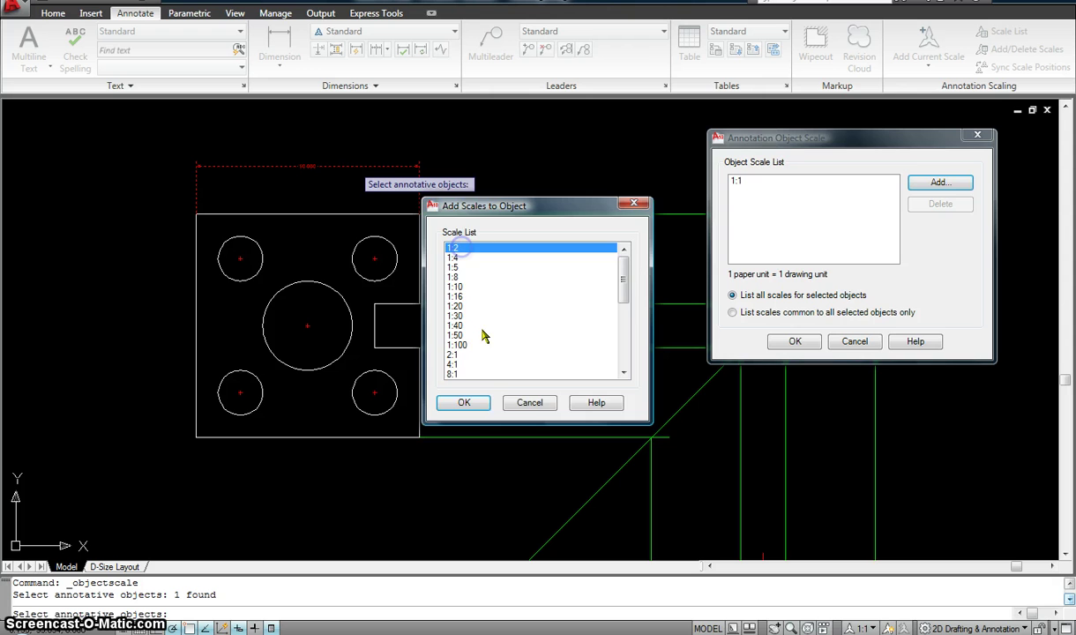
{"action": "left_click", "coordinate": [464, 402]}
{"action": "left_click", "coordinate": [917, 182]}
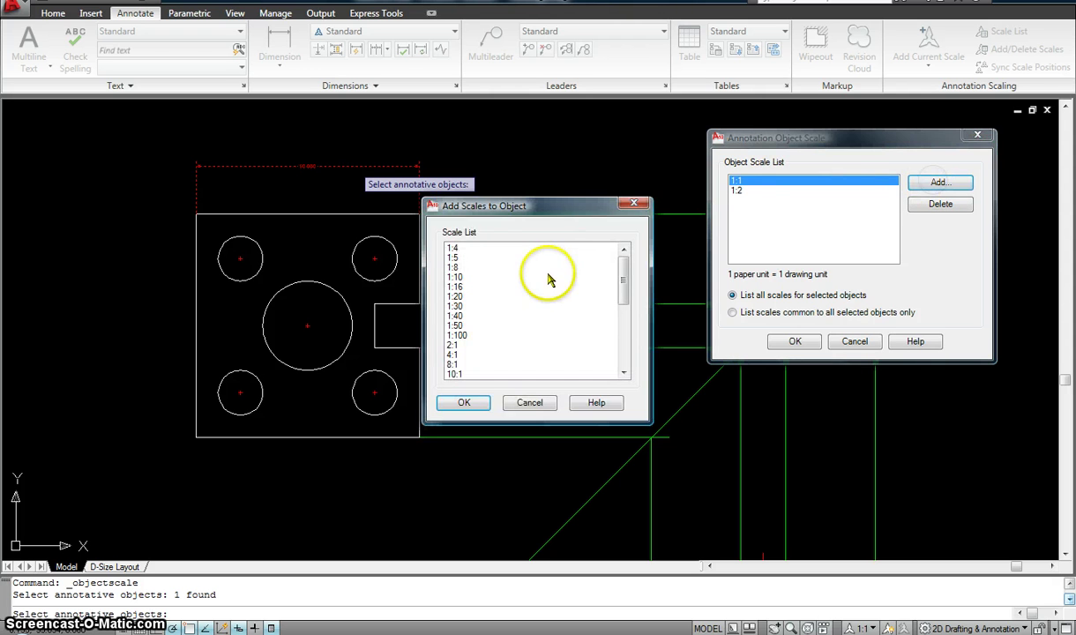
{"action": "left_click", "coordinate": [453, 252]}
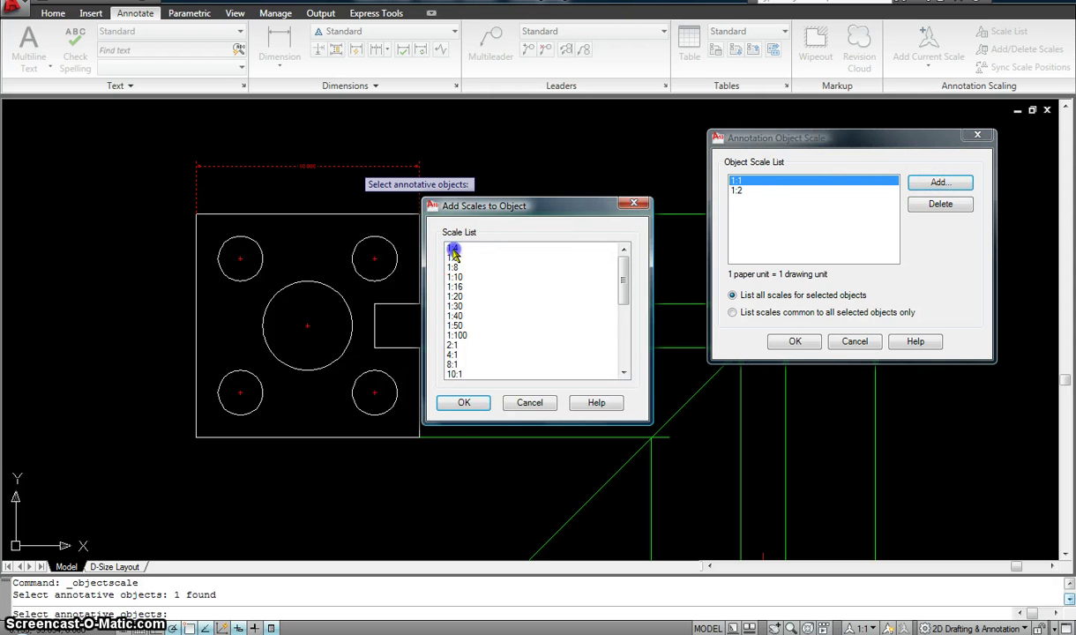
{"action": "left_click", "coordinate": [462, 403]}
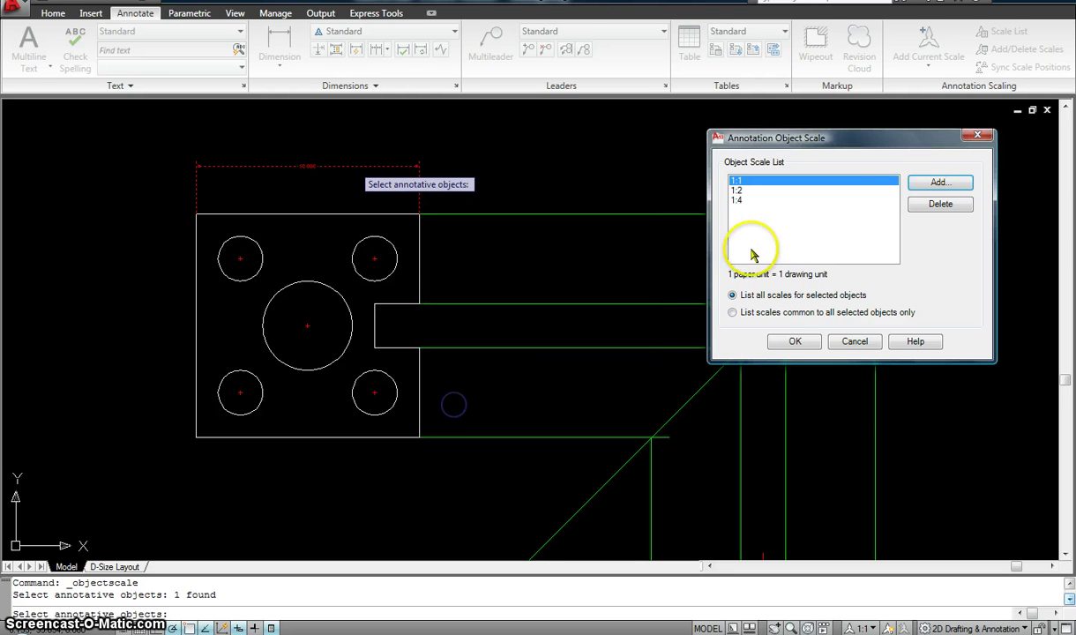
{"action": "left_click", "coordinate": [792, 343]}
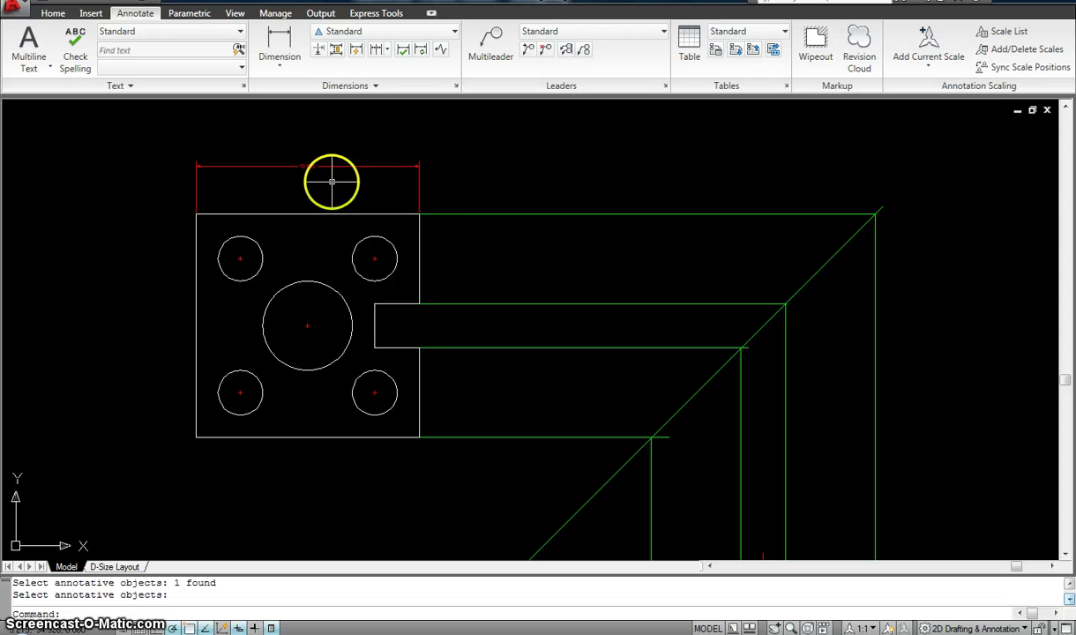
Set the model-space annotation scale to 1:2
{"action": "mouse_move", "coordinate": [321, 165]}
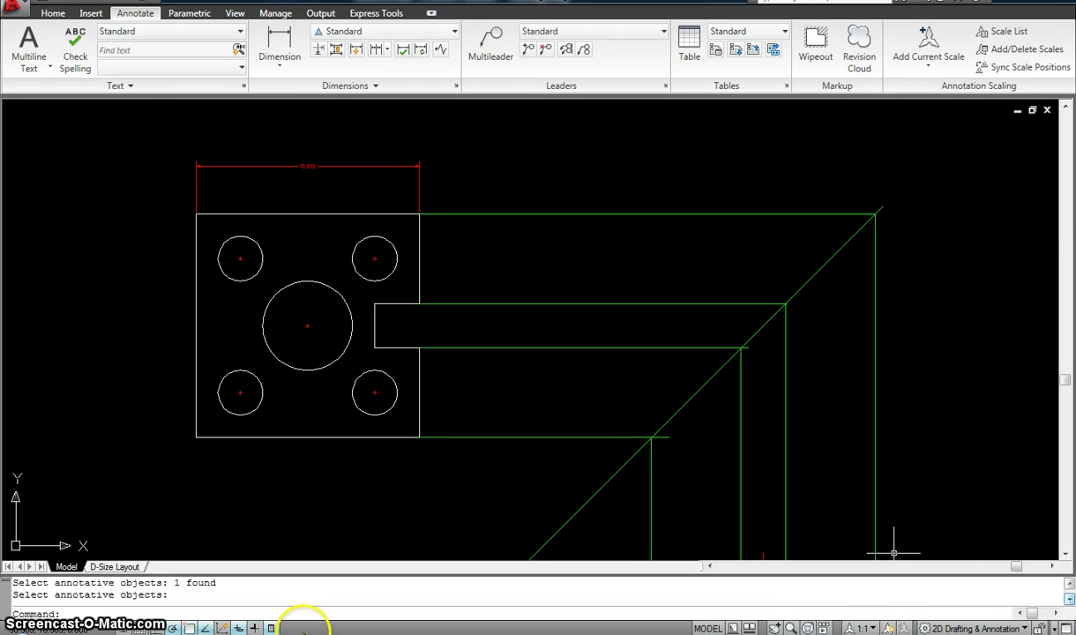
{"action": "left_click", "coordinate": [853, 628]}
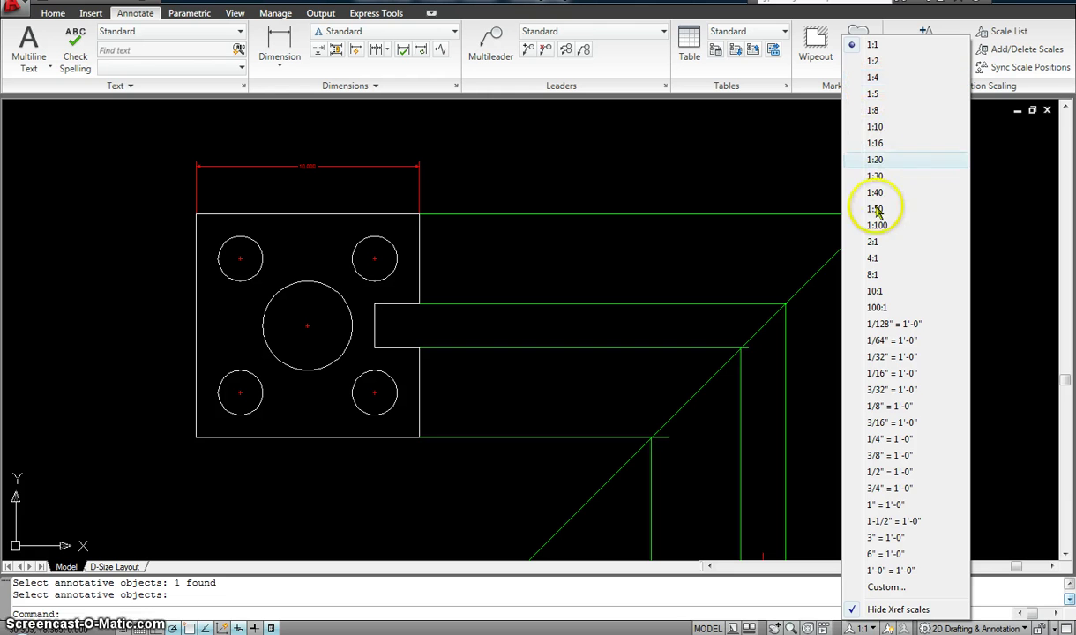
{"action": "left_click", "coordinate": [876, 62]}
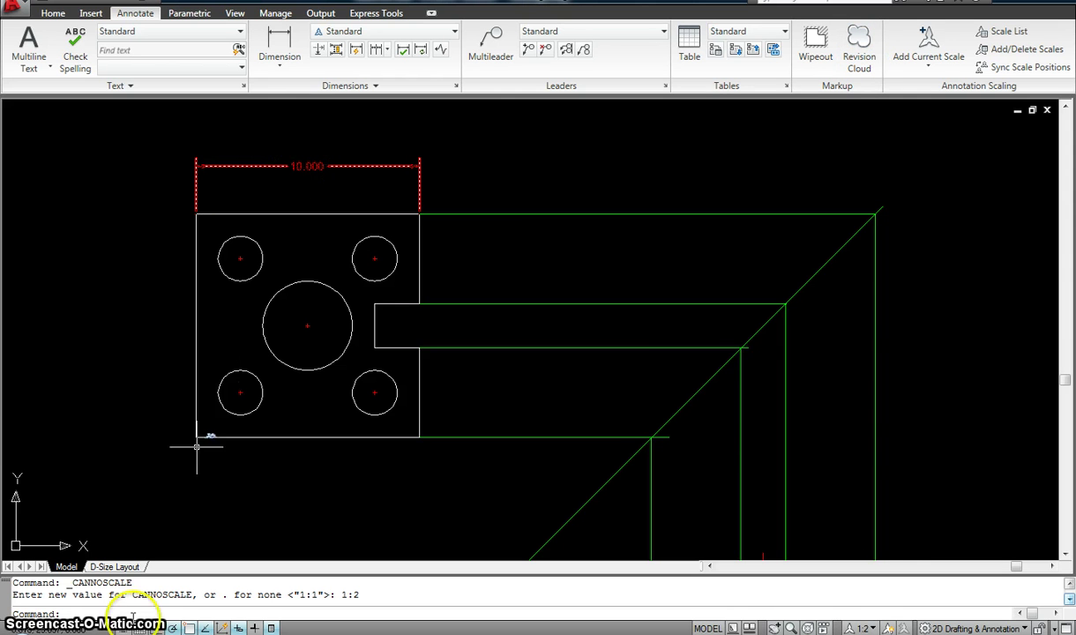
Activate the large viewport in the D-Size Layout and position the full top view with its width dimension inside it
{"action": "left_click", "coordinate": [114, 570]}
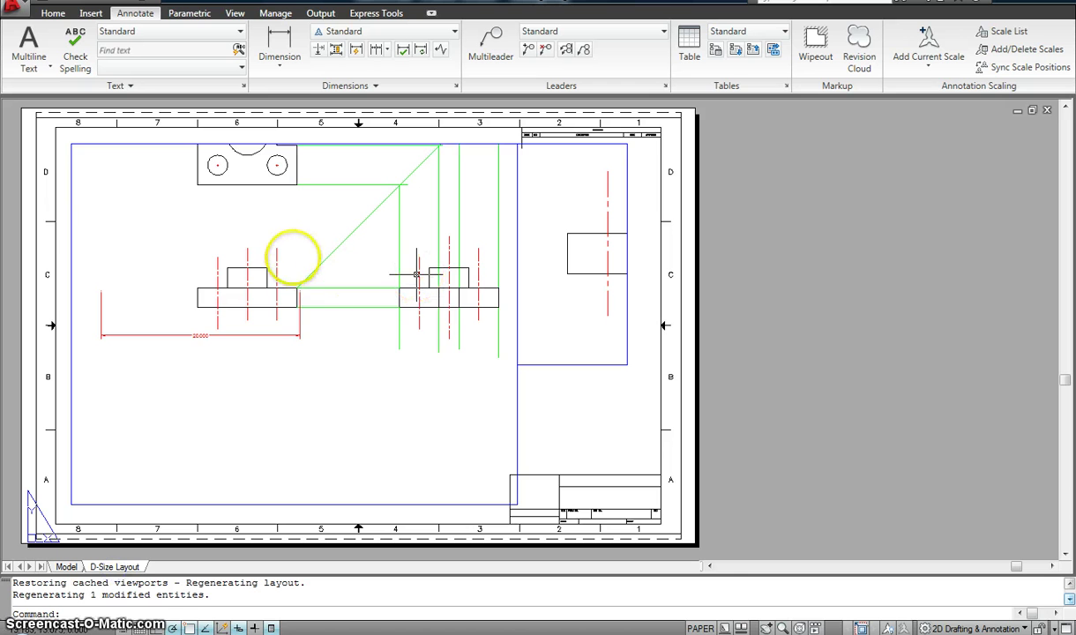
{"action": "left_click", "coordinate": [261, 237]}
{"action": "double_click", "coordinate": [360, 187]}
{"action": "middle_click", "coordinate": [367, 341]}
{"action": "middle_click", "coordinate": [368, 341]}
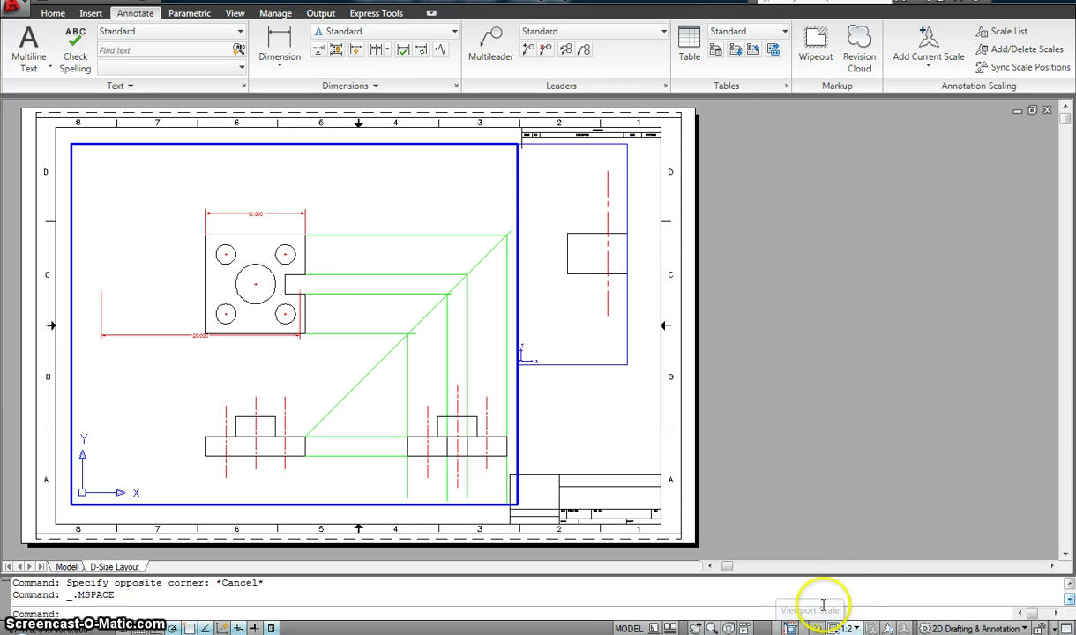
Activate the small viewport, bring the top view's width dimension into it, and set the viewport scale to 1:1
{"action": "left_click", "coordinate": [541, 186]}
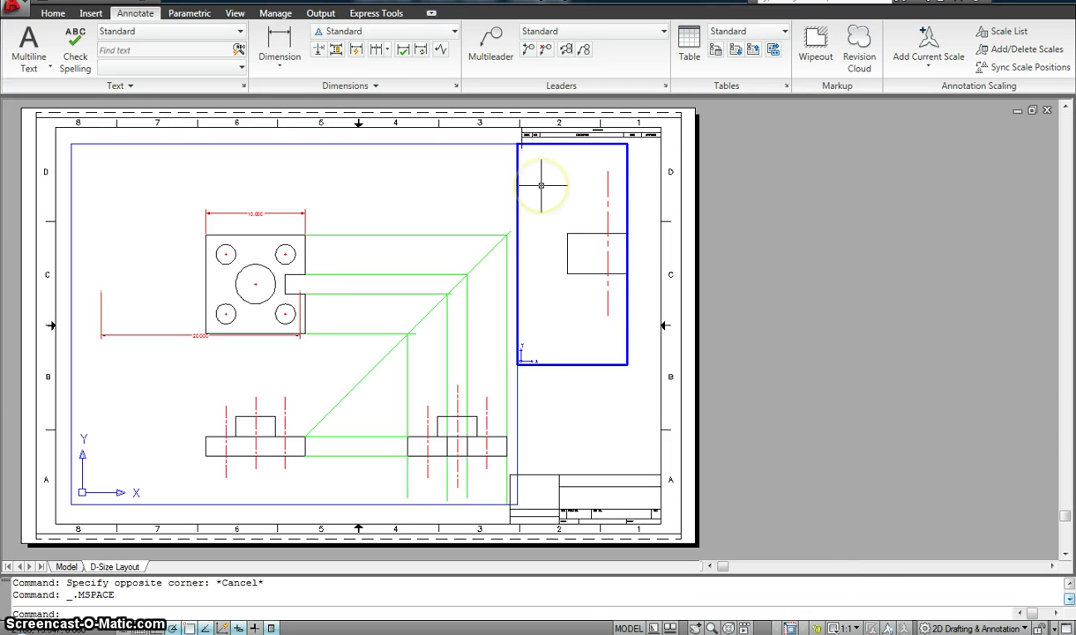
{"action": "middle_click_drag", "start_coordinate": [612, 192], "coordinate": [558, 224]}
{"action": "scroll", "coordinate": [569, 227], "scroll_direction": "down", "scroll_amount": 3}
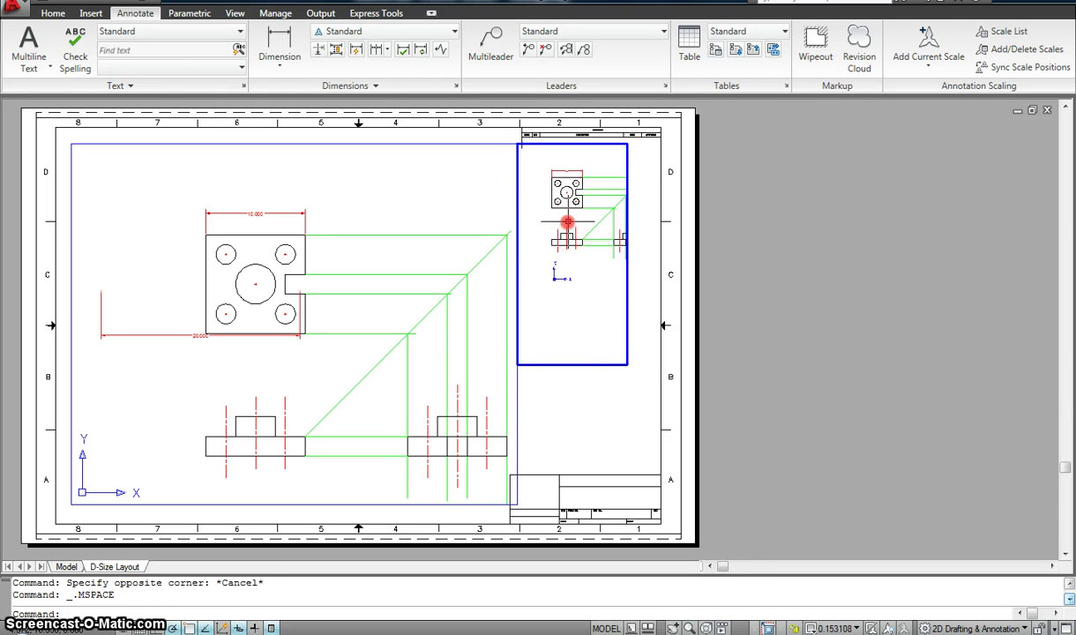
{"action": "scroll", "coordinate": [559, 199], "scroll_direction": "up", "scroll_amount": 5}
{"action": "scroll", "coordinate": [584, 224], "scroll_direction": "up", "scroll_amount": 2}
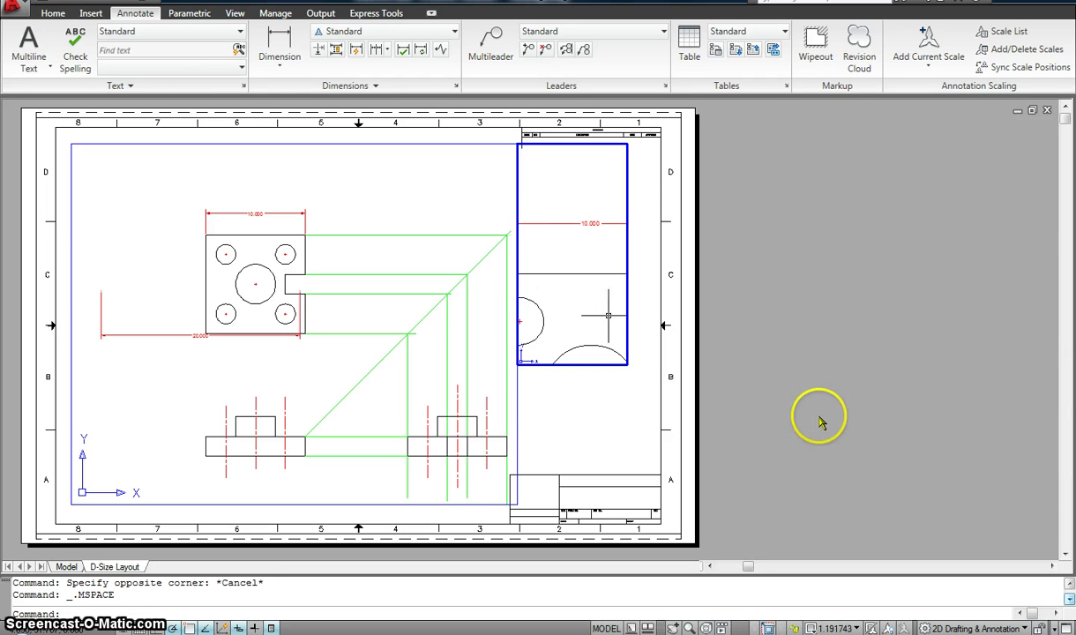
{"action": "left_click", "coordinate": [853, 628]}
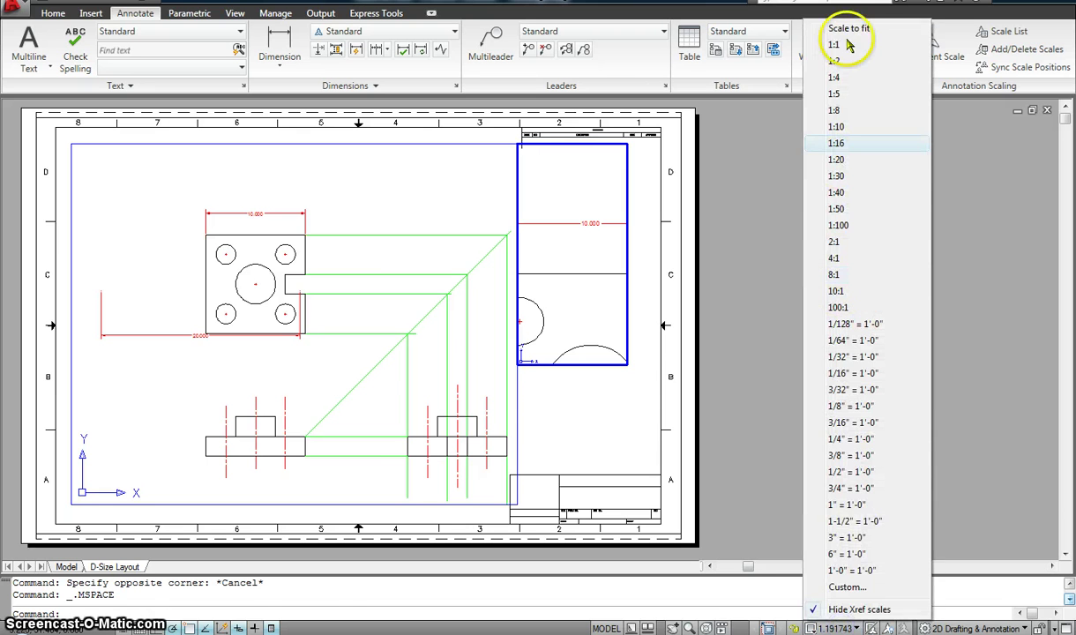
{"action": "left_click", "coordinate": [838, 40]}
{"action": "left_click", "coordinate": [651, 227]}
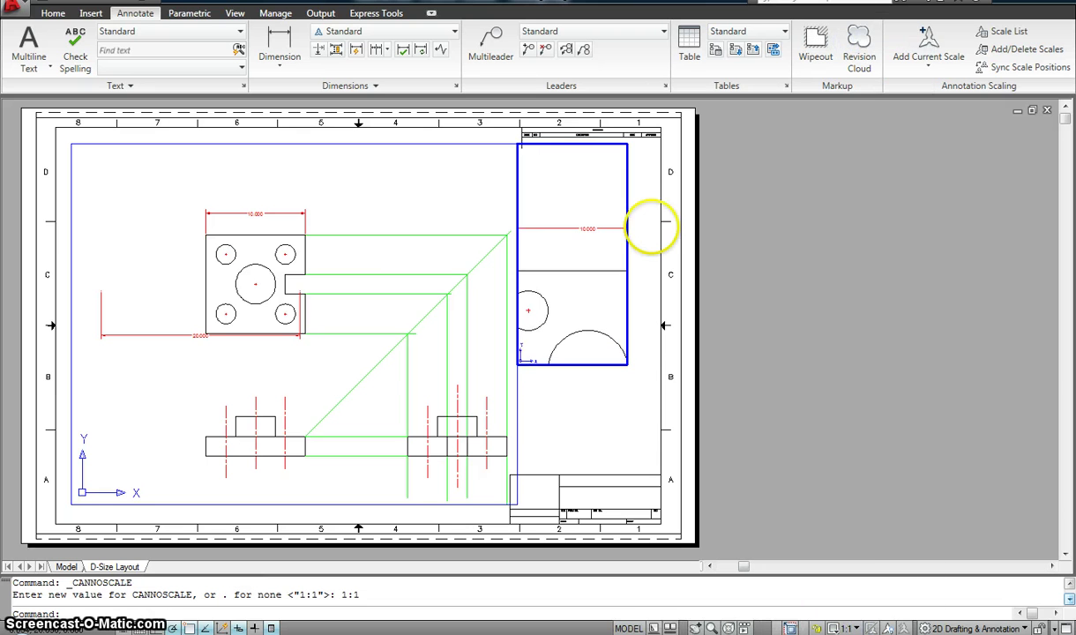
Return to paper space and delete the misplaced 20.000 dimension overlapping the large viewport's top view
{"action": "left_click", "coordinate": [650, 229]}
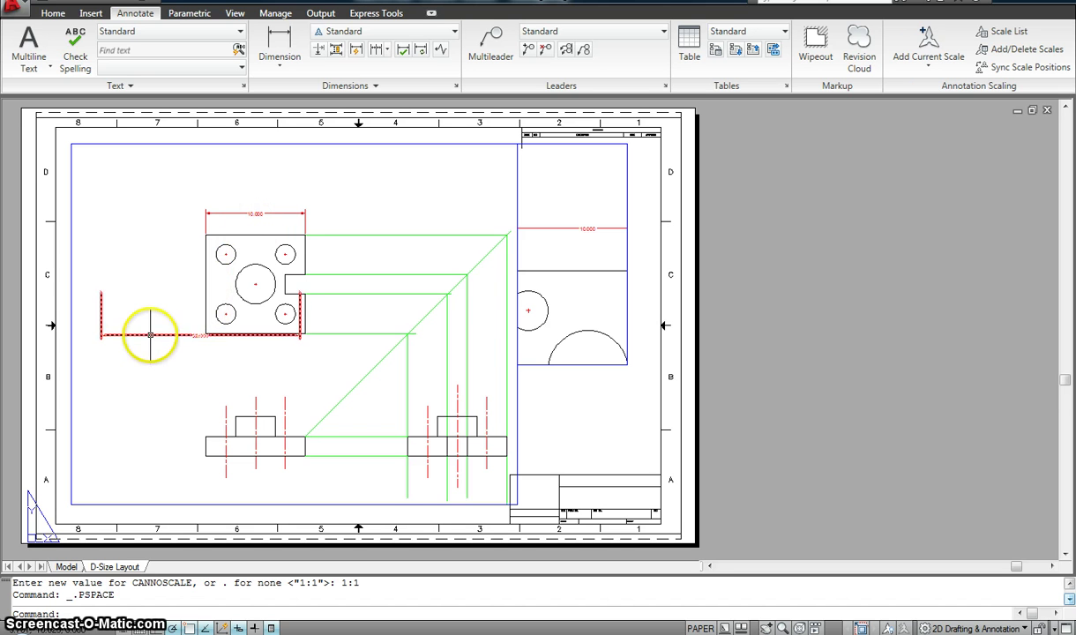
{"action": "mouse_move", "coordinate": [151, 335]}
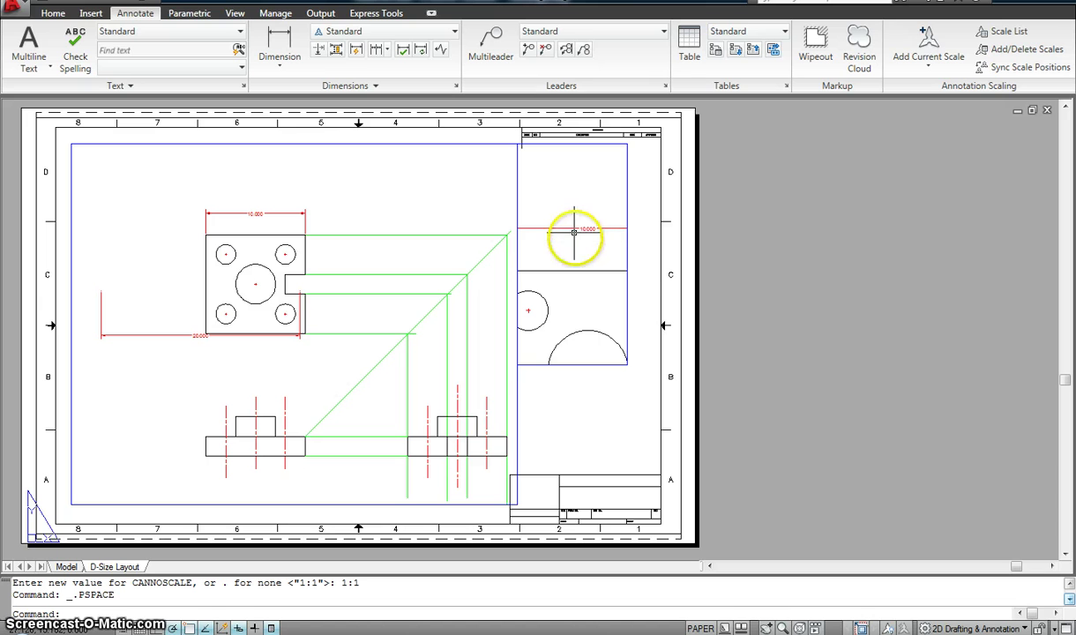
{"action": "left_click", "coordinate": [173, 319]}
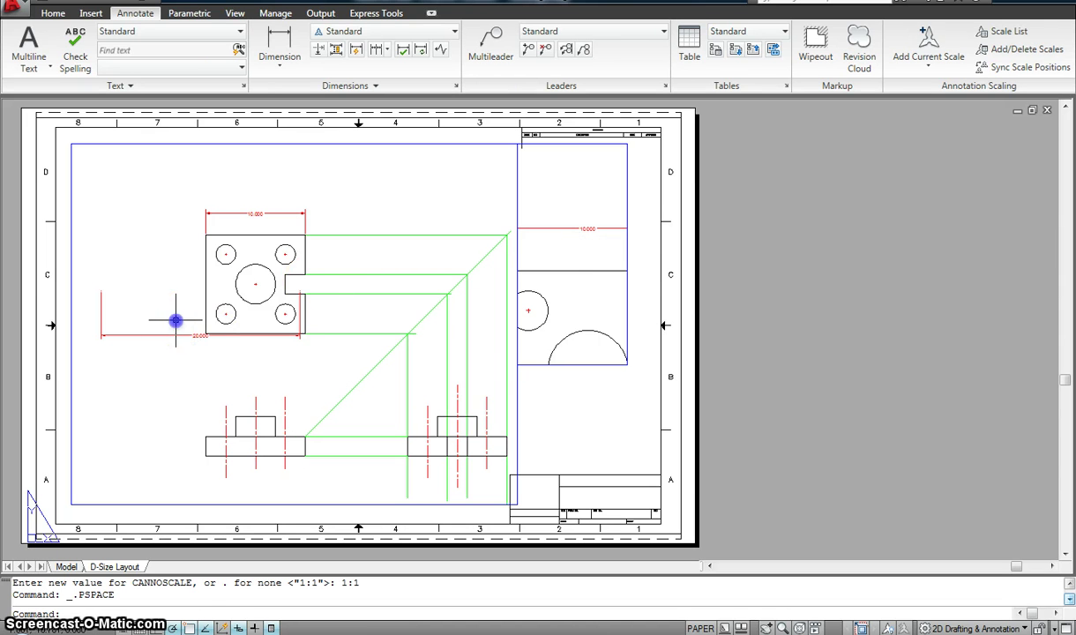
{"action": "left_click", "coordinate": [154, 348]}
{"action": "key", "text": "Delete"}
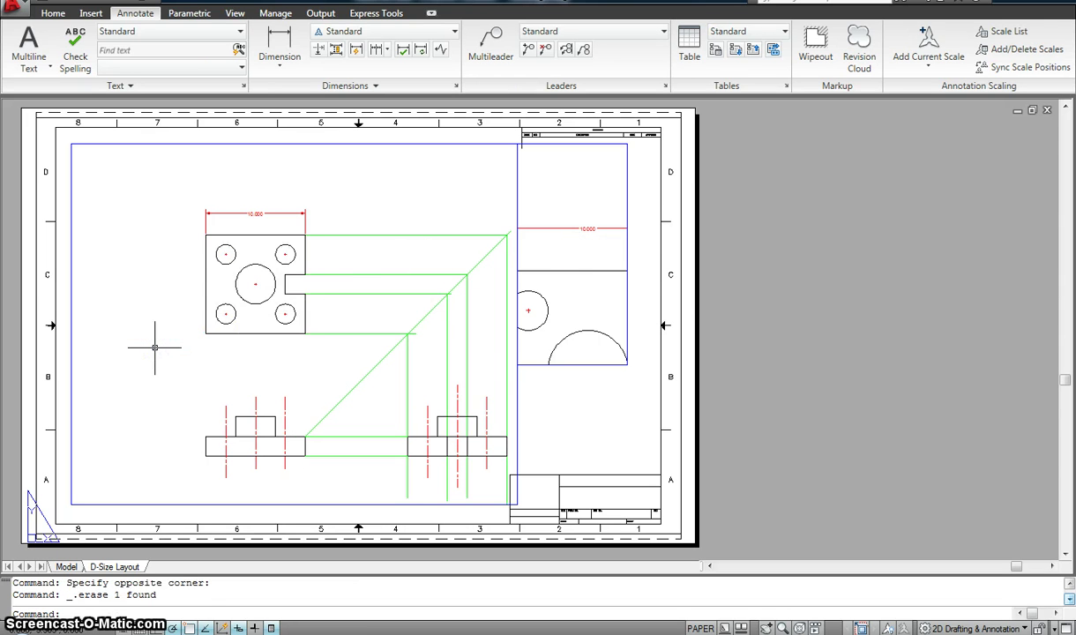
Switch to model space and add a vertical linear dimension for the top view's height along its left side
{"action": "left_click", "coordinate": [66, 567]}
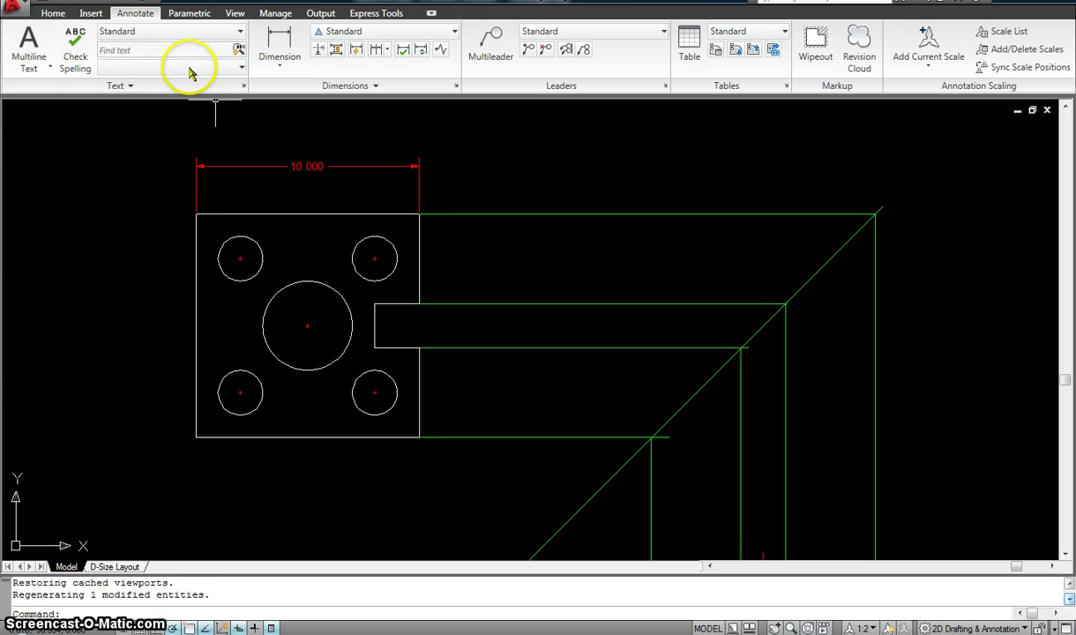
{"action": "left_click", "coordinate": [280, 44]}
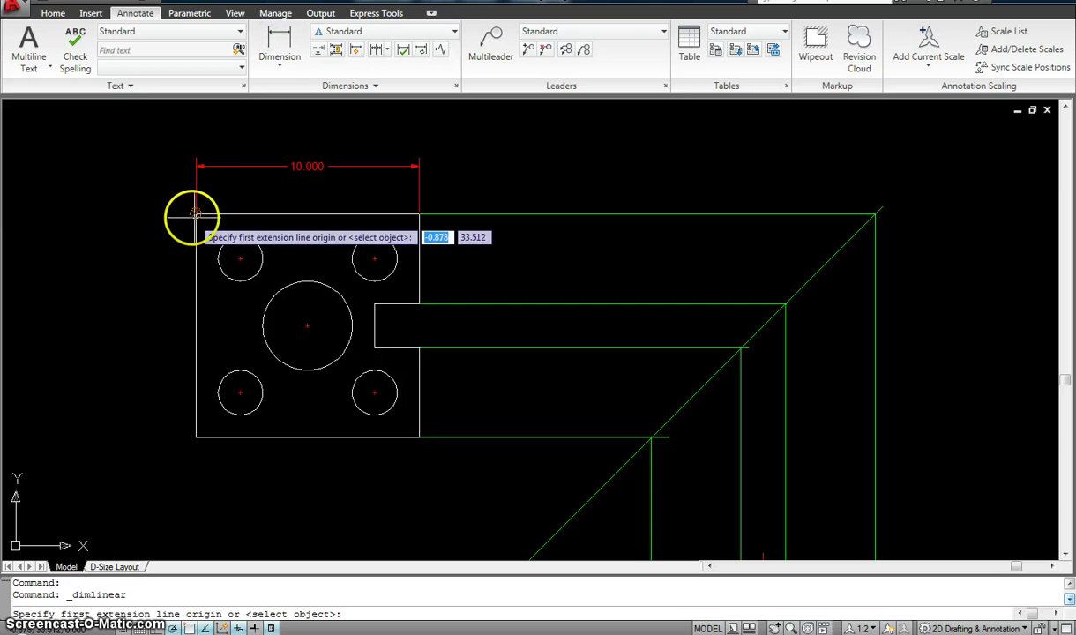
{"action": "left_click", "coordinate": [194, 215]}
{"action": "left_click", "coordinate": [196, 437]}
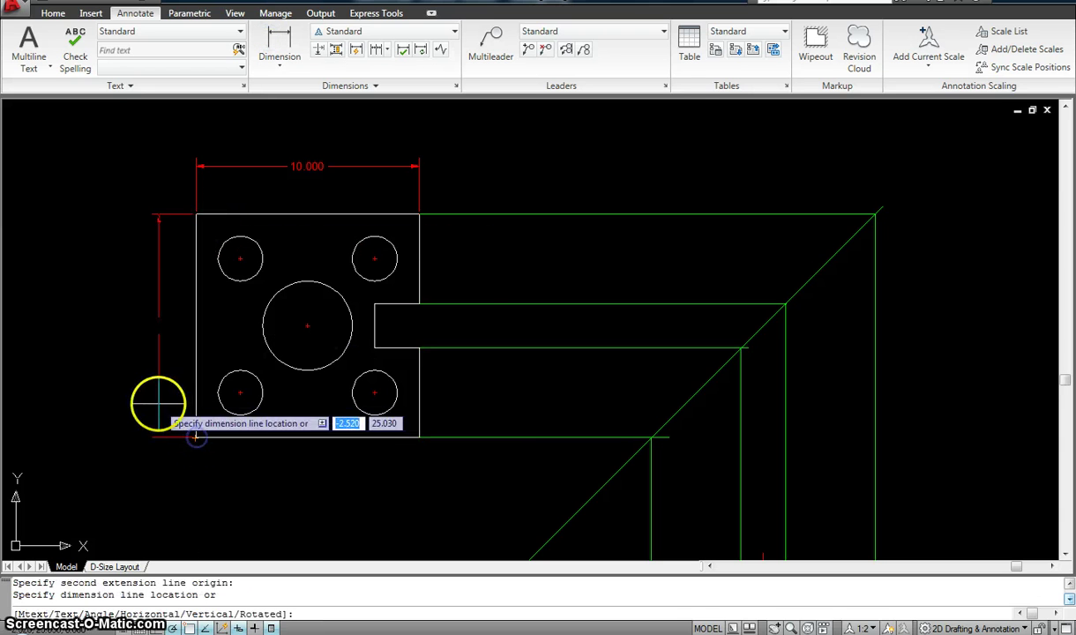
{"action": "left_click", "coordinate": [127, 388]}
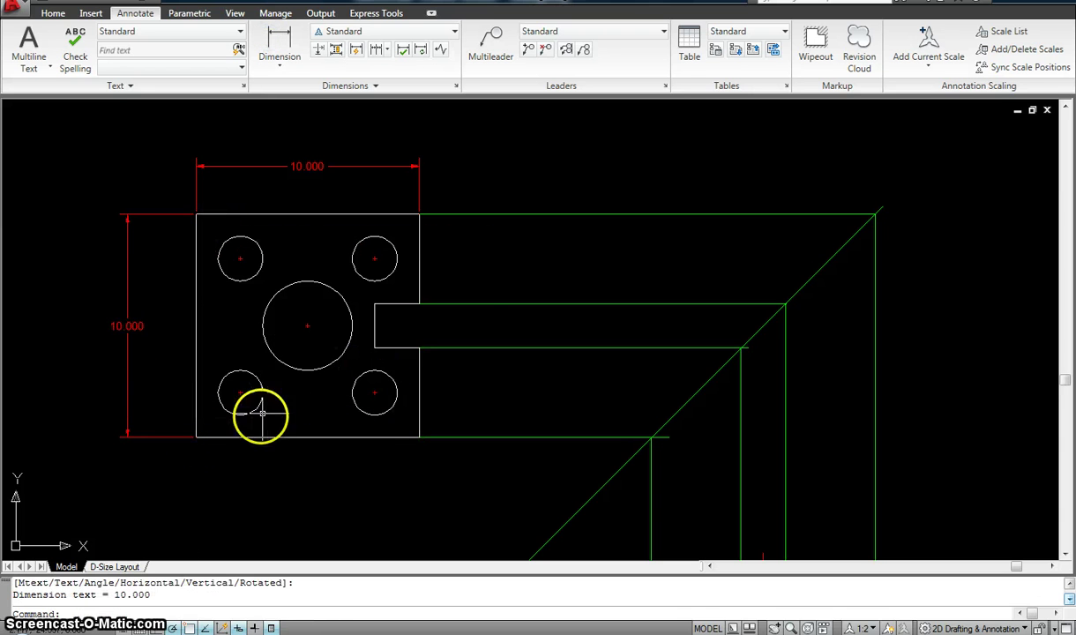
Dimension below the top view horizontally from its lower-left corner to the lower-left hole centre and on to the large centre hole
{"action": "key", "text": "Return"}
{"action": "left_click", "coordinate": [196, 437]}
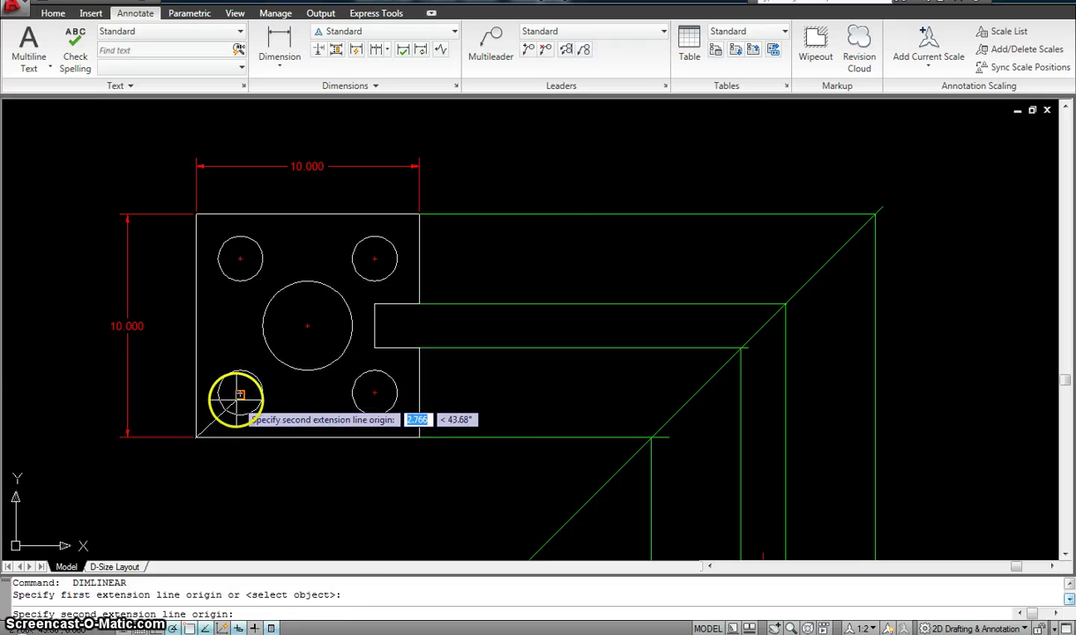
{"action": "left_click", "coordinate": [240, 394]}
{"action": "left_click", "coordinate": [253, 483]}
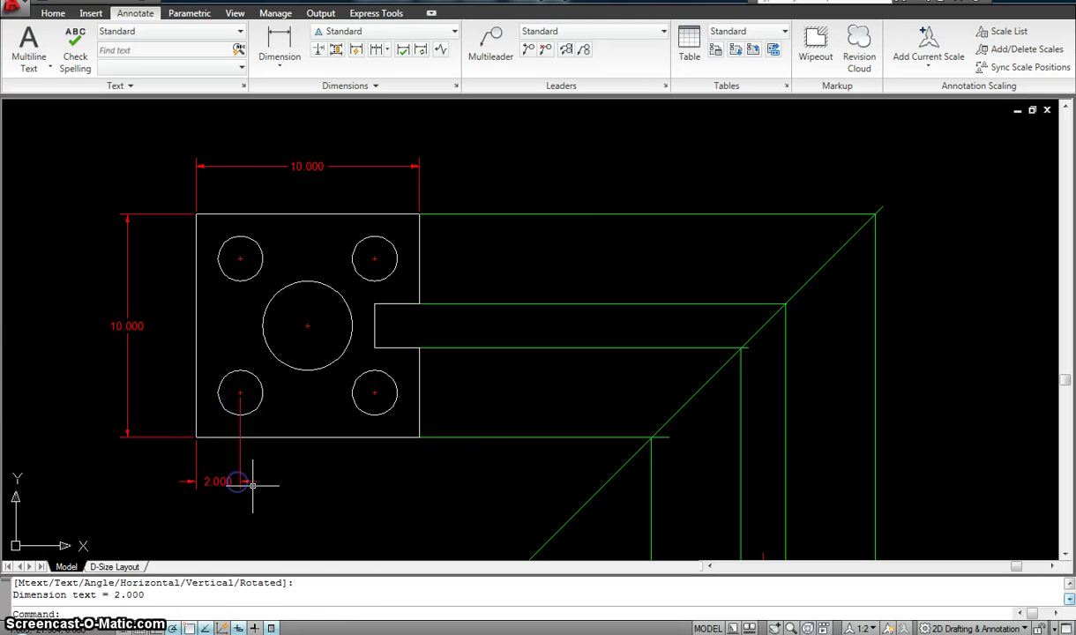
{"action": "key", "text": "Return"}
{"action": "left_click", "coordinate": [240, 437]}
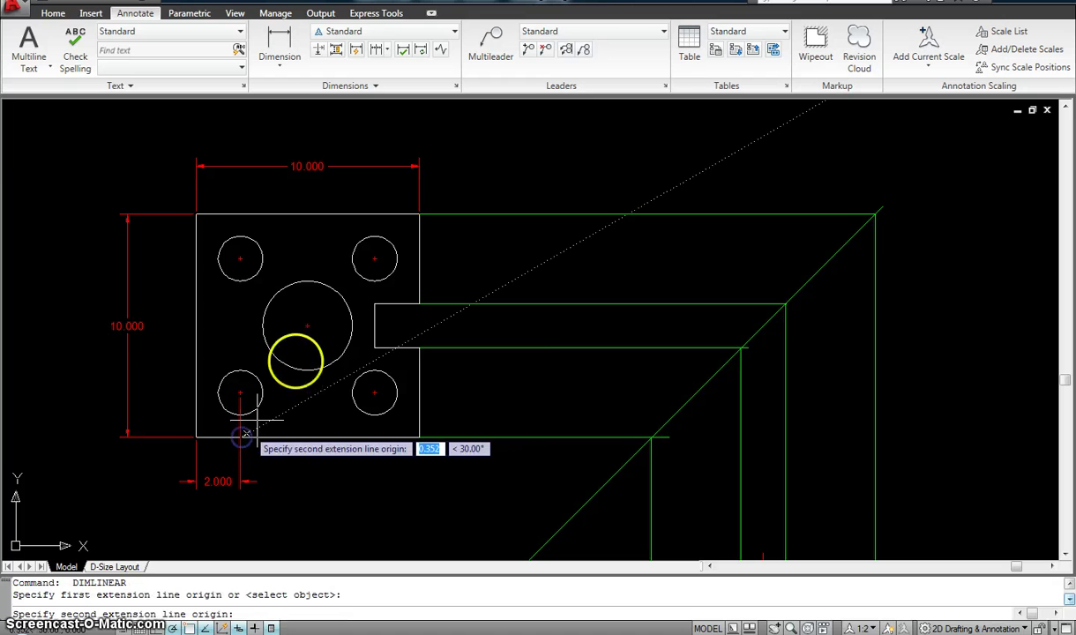
{"action": "left_click", "coordinate": [307, 330]}
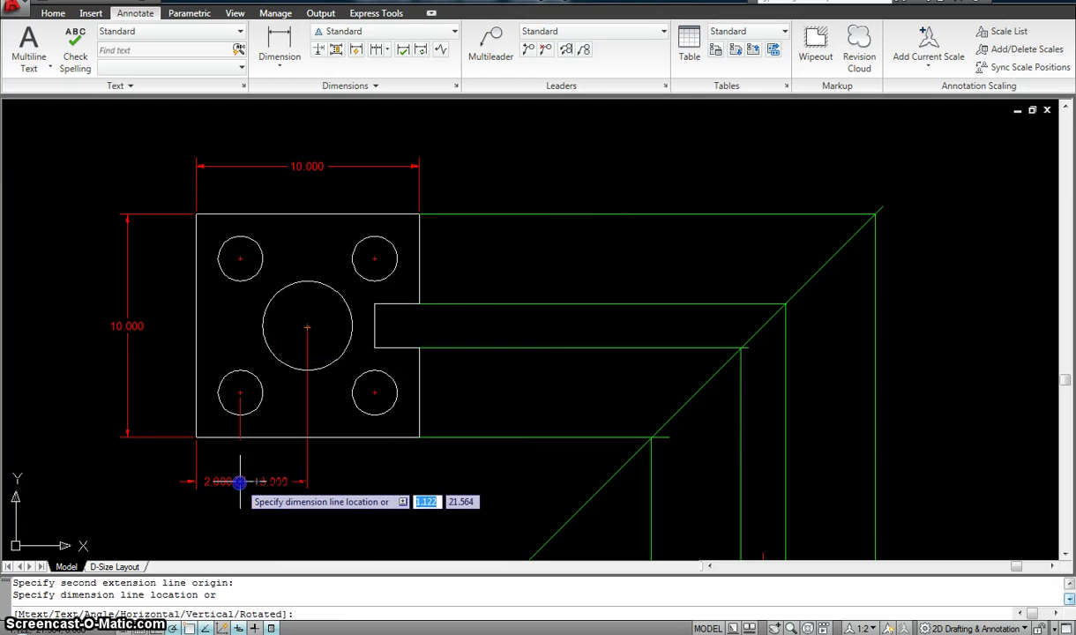
{"action": "left_click", "coordinate": [240, 482]}
Add an aligned horizontal dimension below the top view from the large centre hole to the lower-right hole centre
{"action": "key", "text": "Return"}
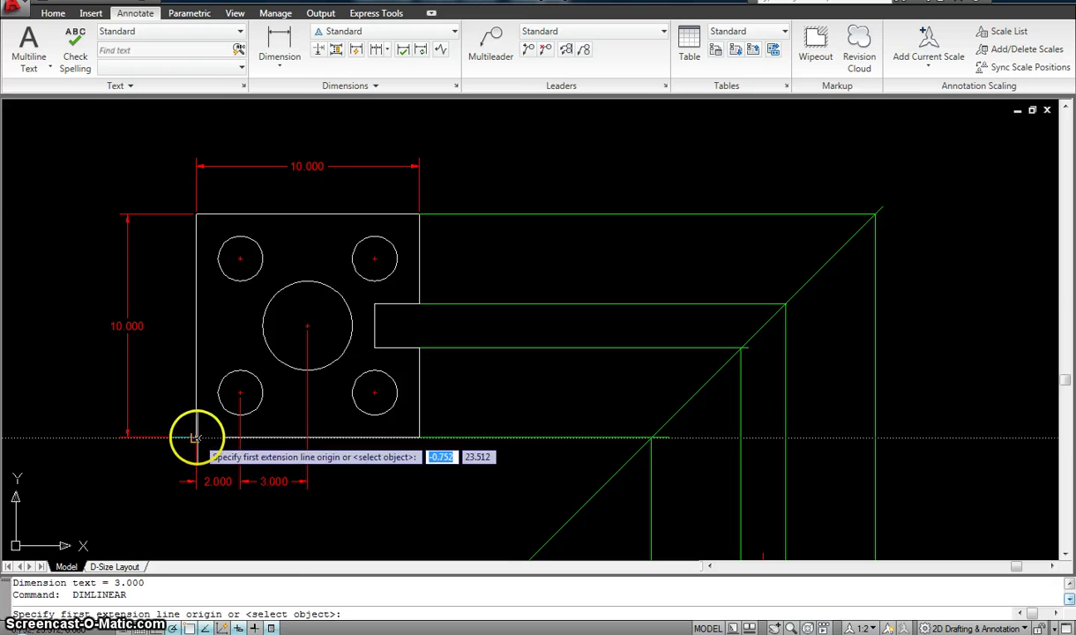
{"action": "left_click", "coordinate": [307, 436]}
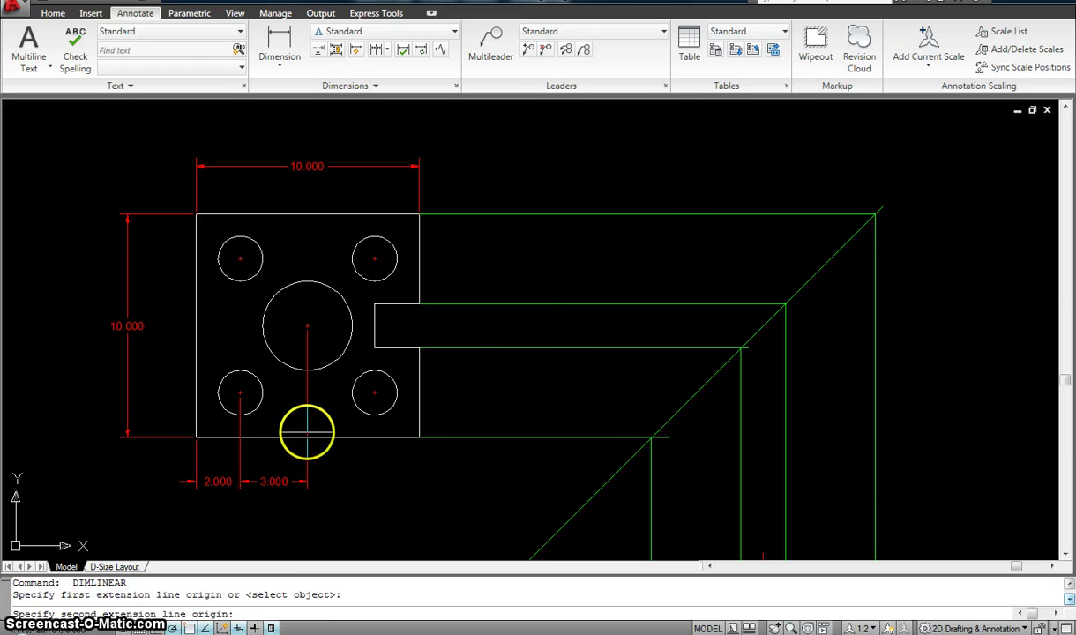
{"action": "left_click", "coordinate": [373, 395]}
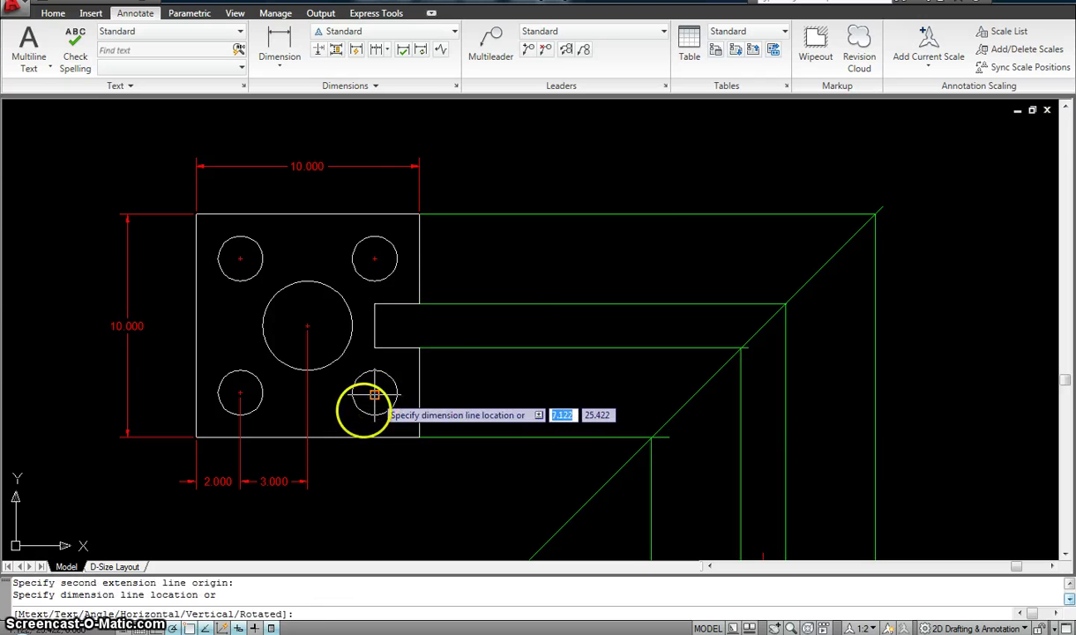
{"action": "left_click", "coordinate": [307, 481]}
{"action": "key", "text": "Return"}
{"action": "key", "text": "Escape"}
{"action": "key", "text": "Escape"}
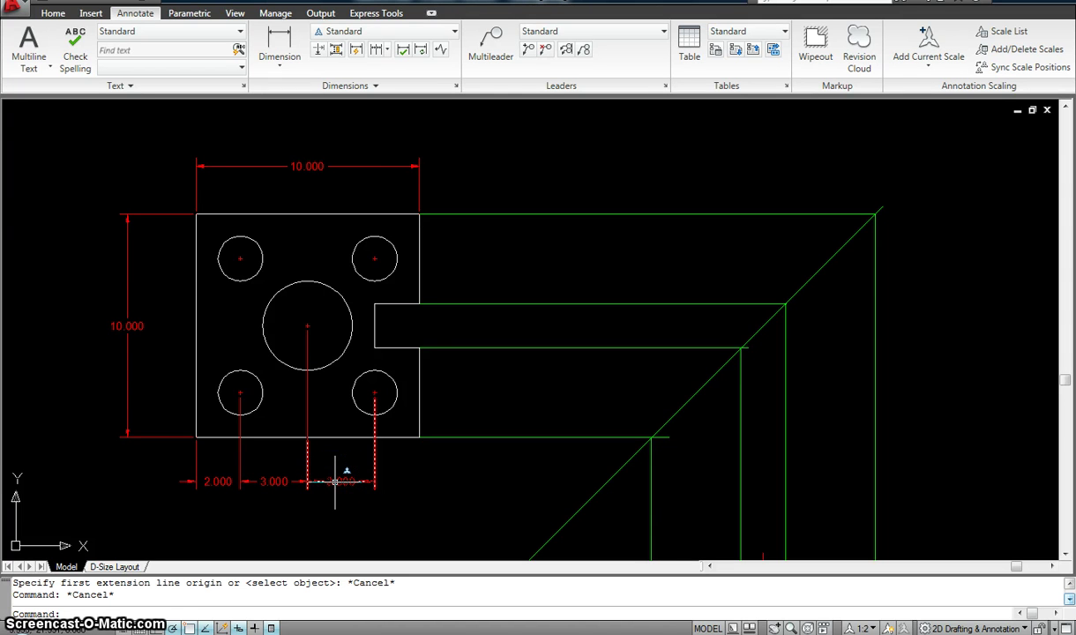
{"action": "key", "text": "Escape"}
{"action": "left_click", "coordinate": [177, 404]}
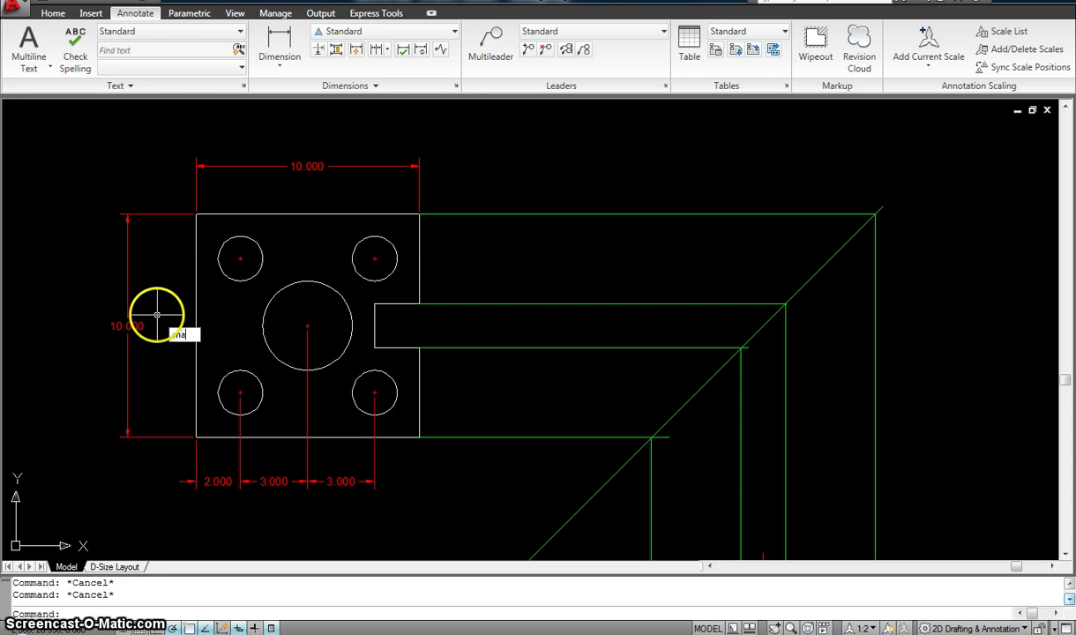
{"action": "type", "text": "ma"}
{"action": "key", "text": "Return"}
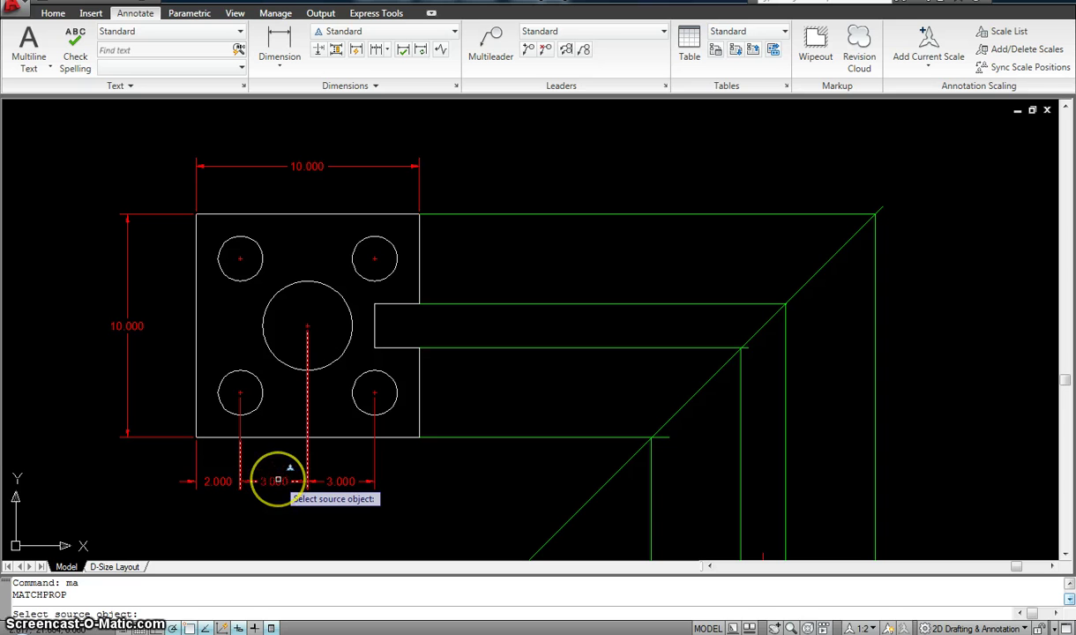
{"action": "key", "text": "Escape"}
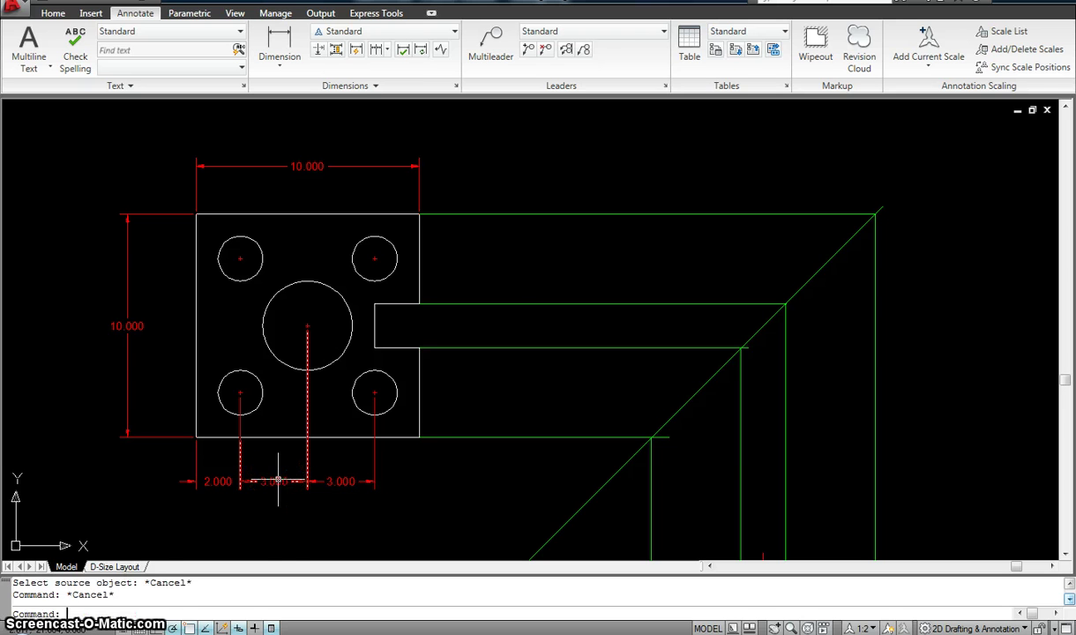
Set the model-space annotation scale to 1:4
{"action": "left_click", "coordinate": [91, 337]}
{"action": "scroll", "coordinate": [88, 313], "scroll_direction": "down", "scroll_amount": 2}
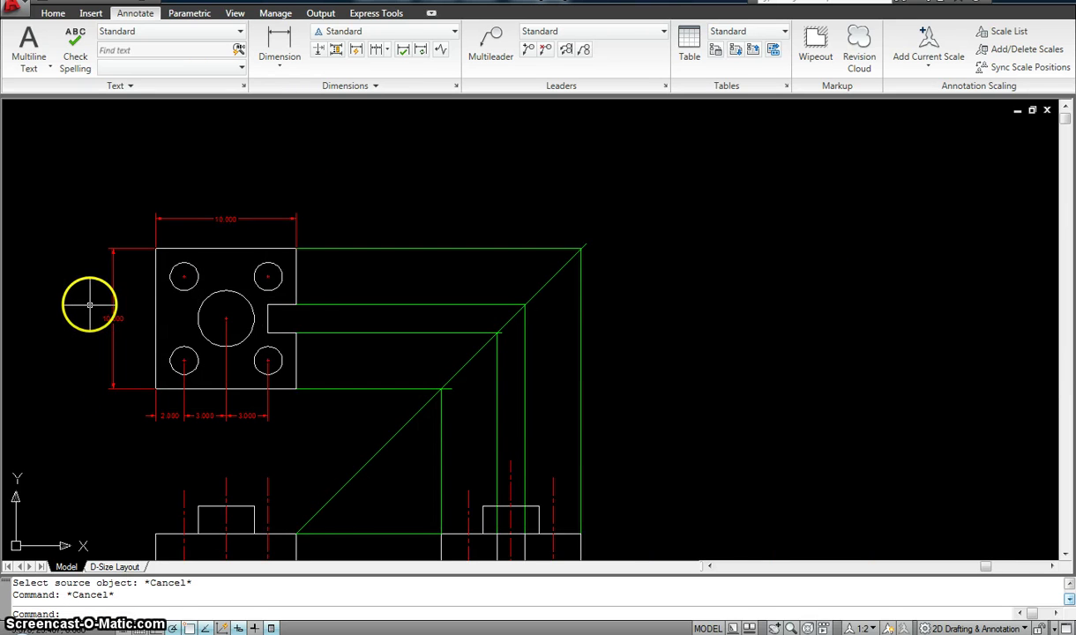
{"action": "scroll", "coordinate": [89, 304], "scroll_direction": "up", "scroll_amount": 1}
{"action": "scroll", "coordinate": [99, 299], "scroll_direction": "up", "scroll_amount": 1}
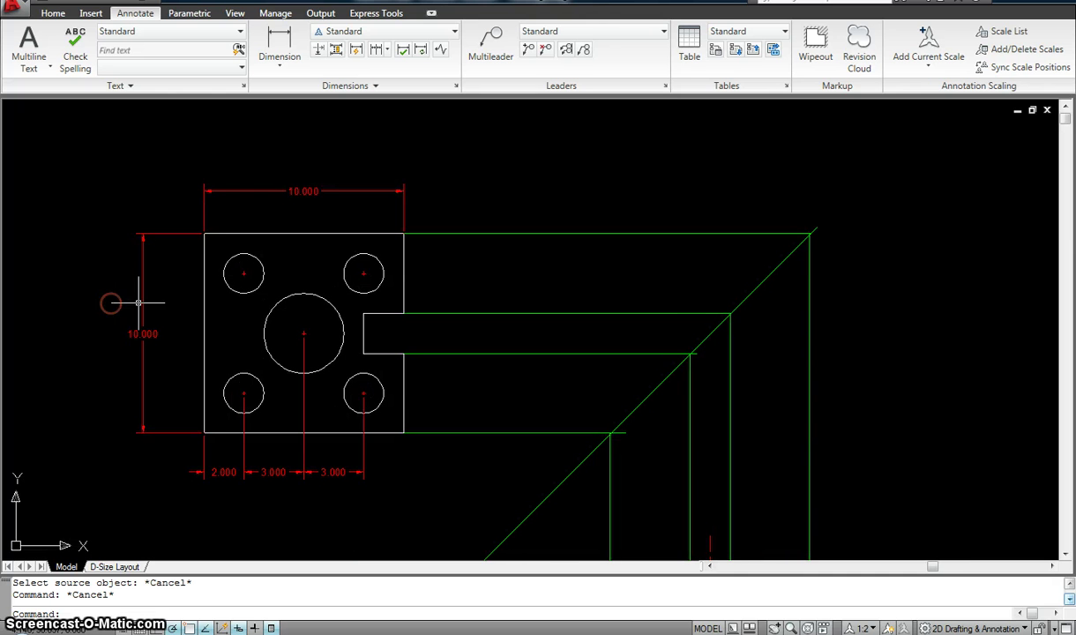
{"action": "left_click", "coordinate": [196, 239]}
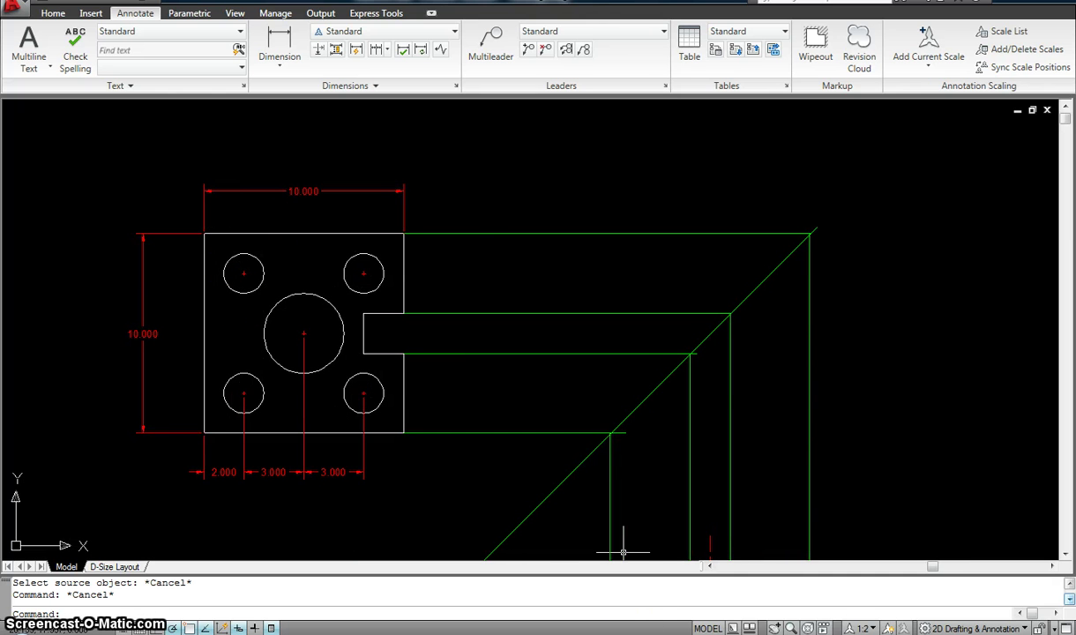
{"action": "left_click", "coordinate": [865, 628]}
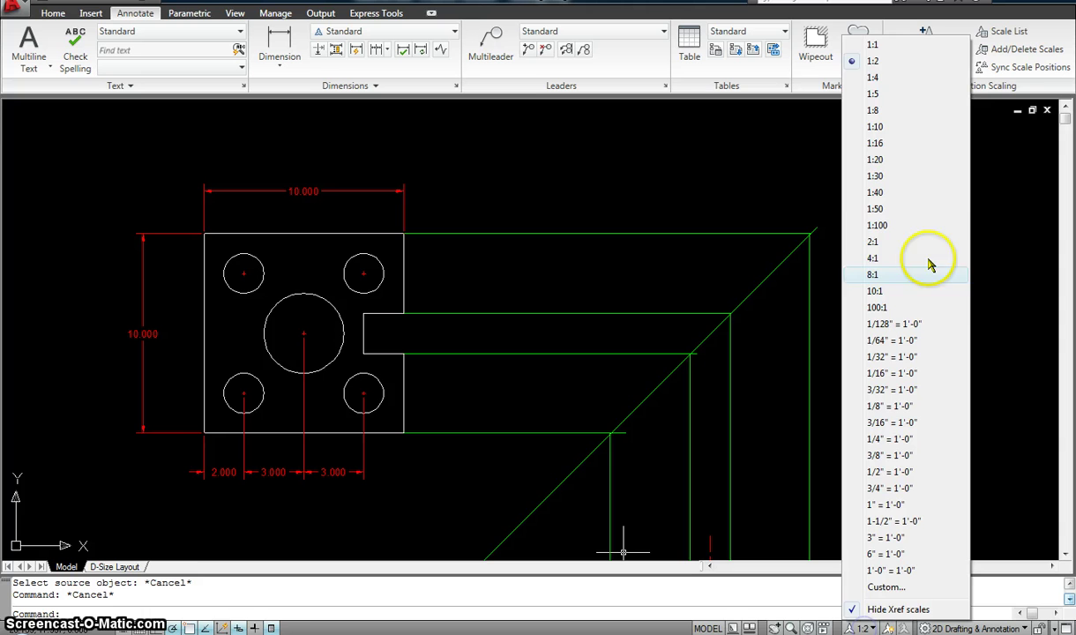
{"action": "left_click", "coordinate": [879, 70]}
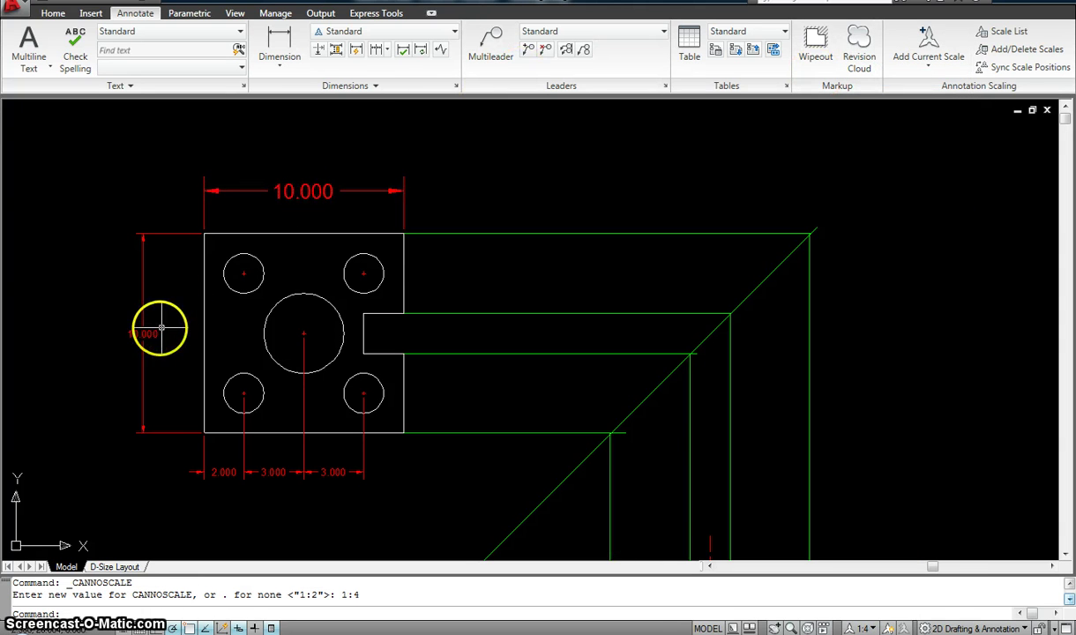
{"action": "key", "text": "Escape"}
{"action": "key", "text": "Escape"}
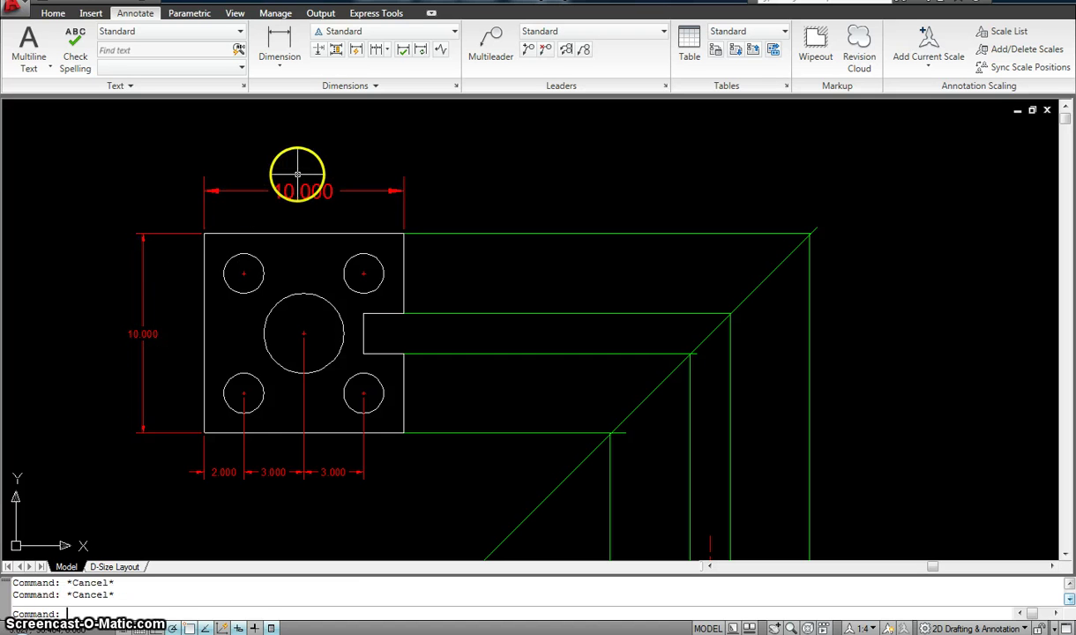
Match the properties of the top view's width dimension onto its height dimension and the three hole-location dimensions
{"action": "type", "text": "ma"}
{"action": "key", "text": "Return"}
{"action": "left_click", "coordinate": [283, 188]}
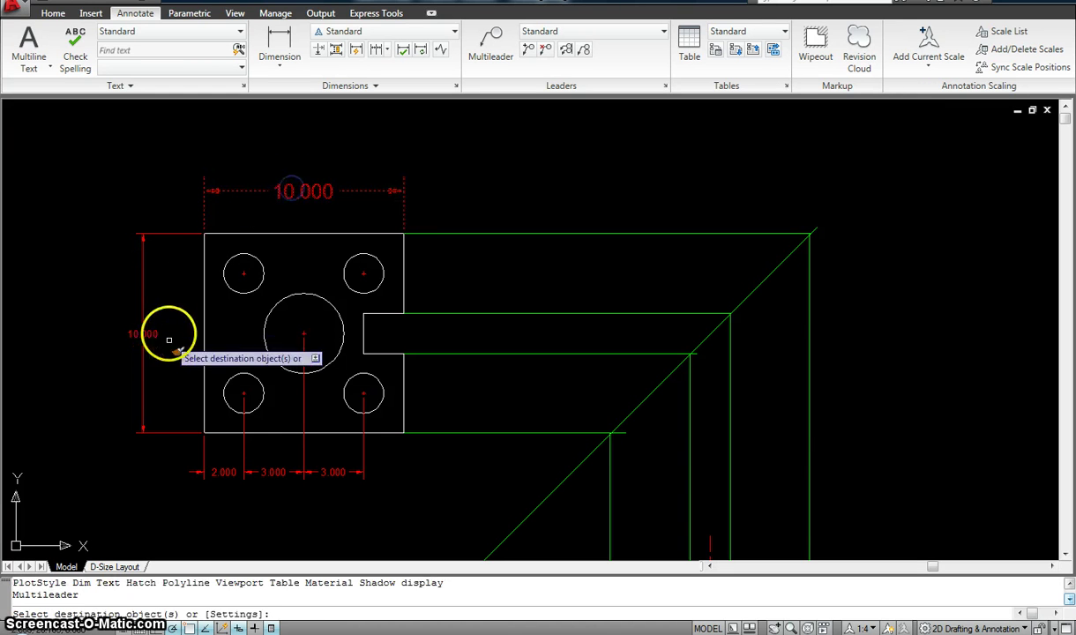
{"action": "left_click", "coordinate": [160, 333]}
{"action": "left_click", "coordinate": [84, 302]}
{"action": "left_click", "coordinate": [396, 488]}
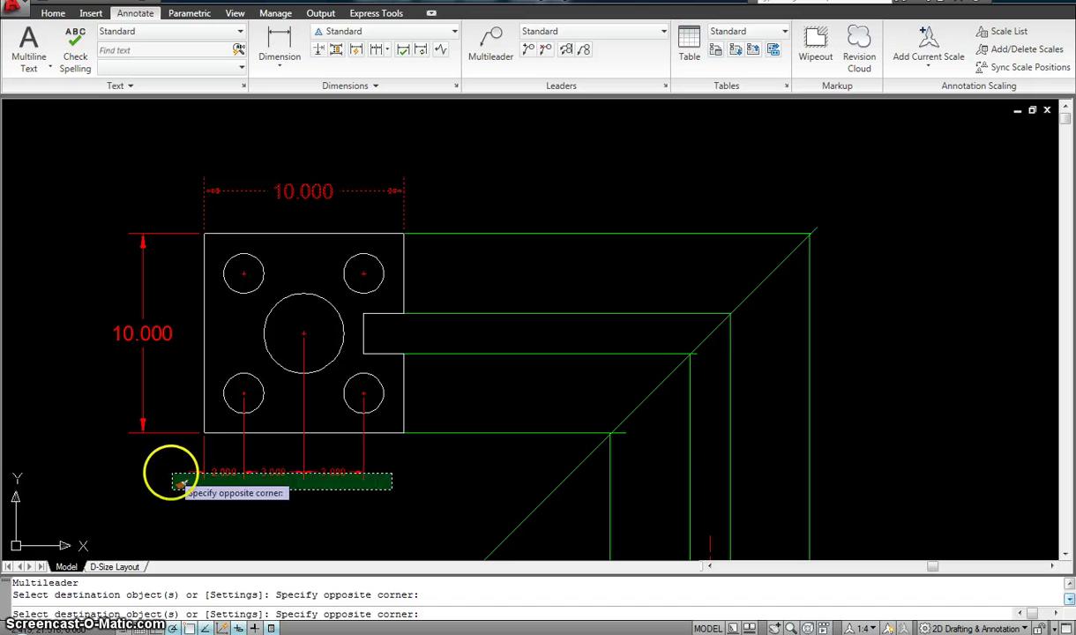
{"action": "left_click", "coordinate": [164, 469]}
{"action": "key", "text": "Escape"}
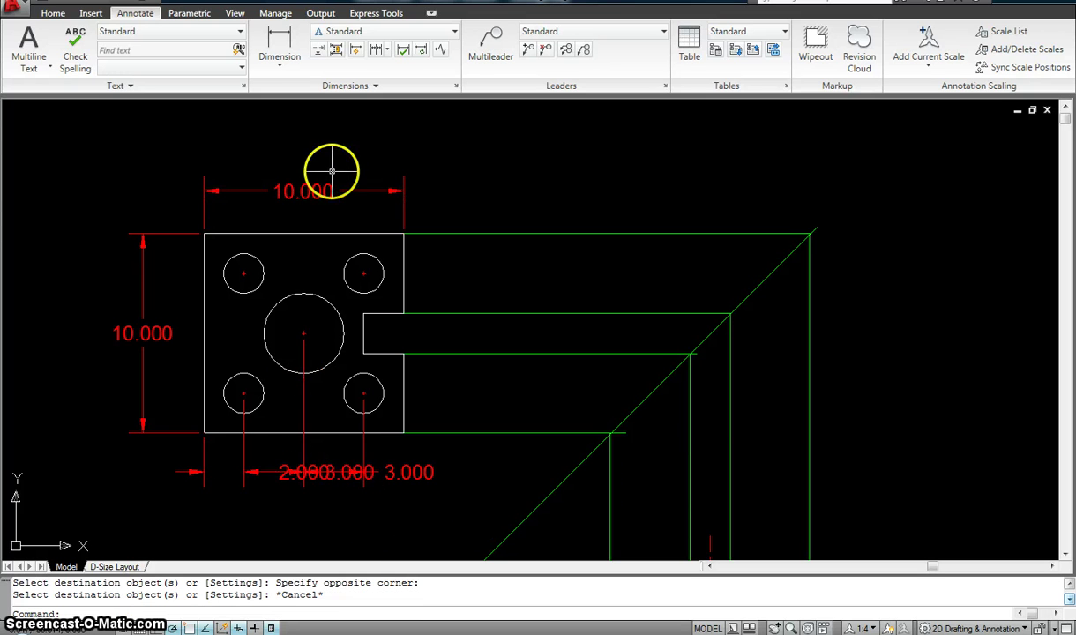
Check the top view's dimensions at the 1:1 annotation scale and set the annotation scale back to 1:2
{"action": "left_click", "coordinate": [858, 628]}
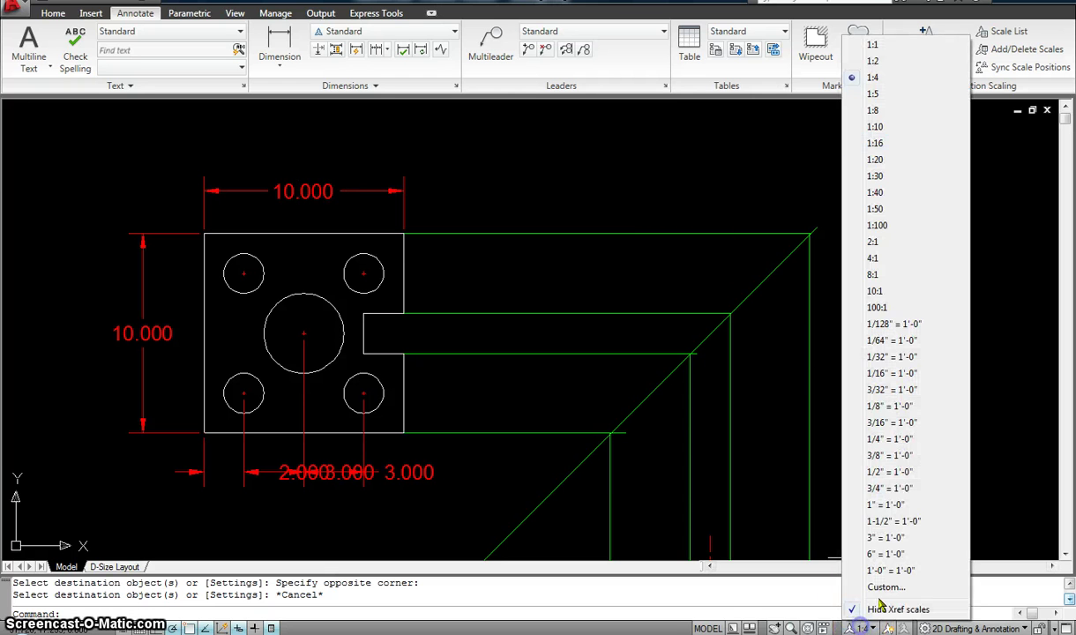
{"action": "left_click", "coordinate": [869, 44]}
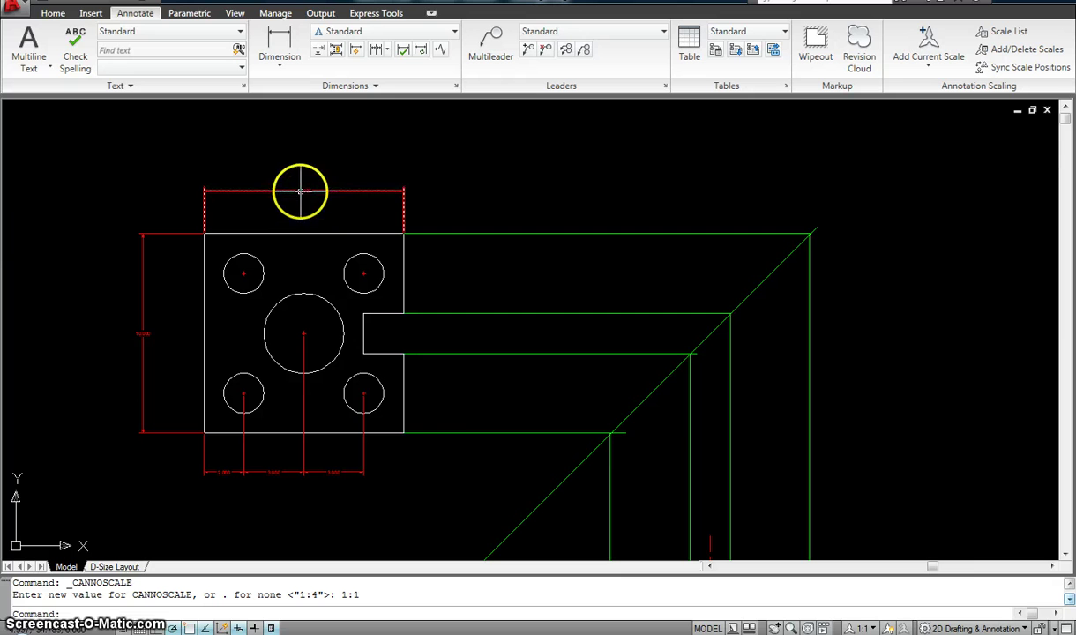
{"action": "left_click", "coordinate": [860, 628]}
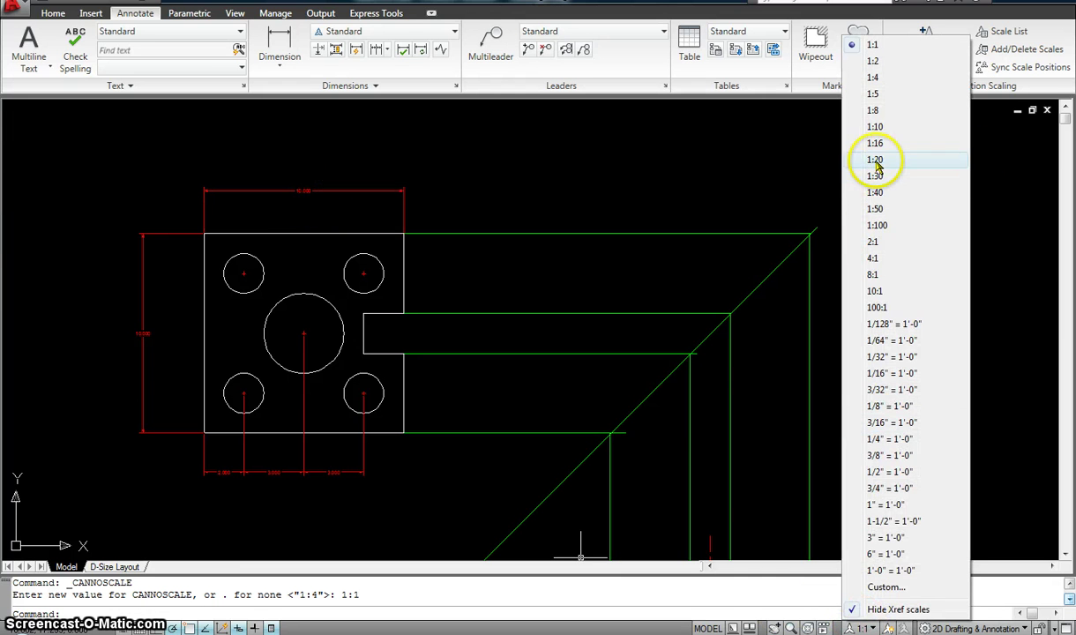
{"action": "left_click", "coordinate": [873, 62]}
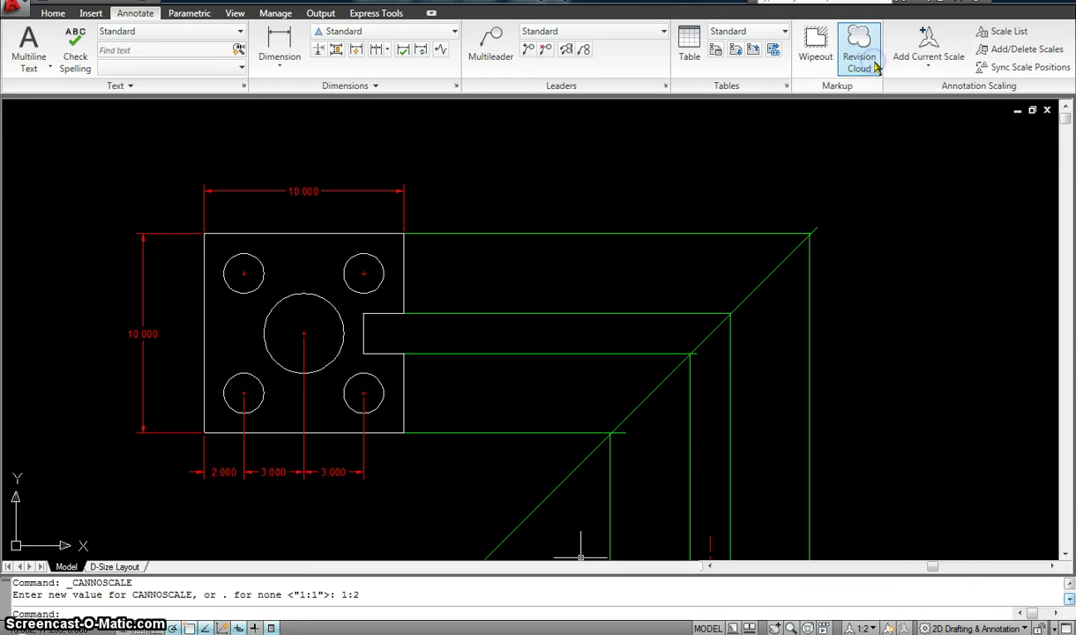
On the D-Size Layout, set the larger viewport's scale to 1:1 and centre the top view in it
{"action": "left_click", "coordinate": [113, 567]}
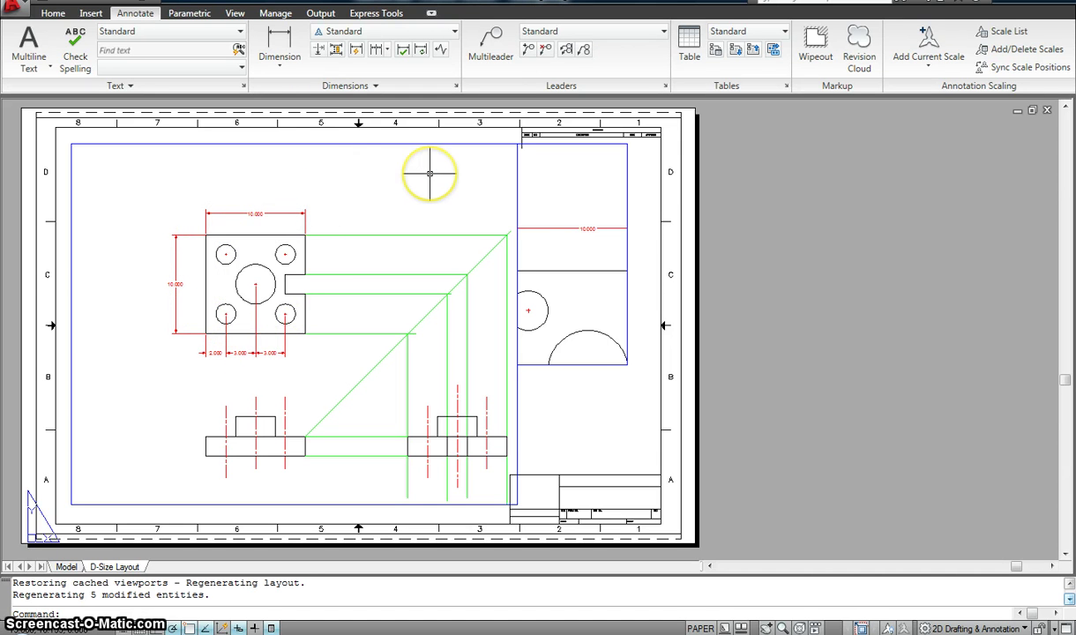
{"action": "double_click", "coordinate": [379, 191]}
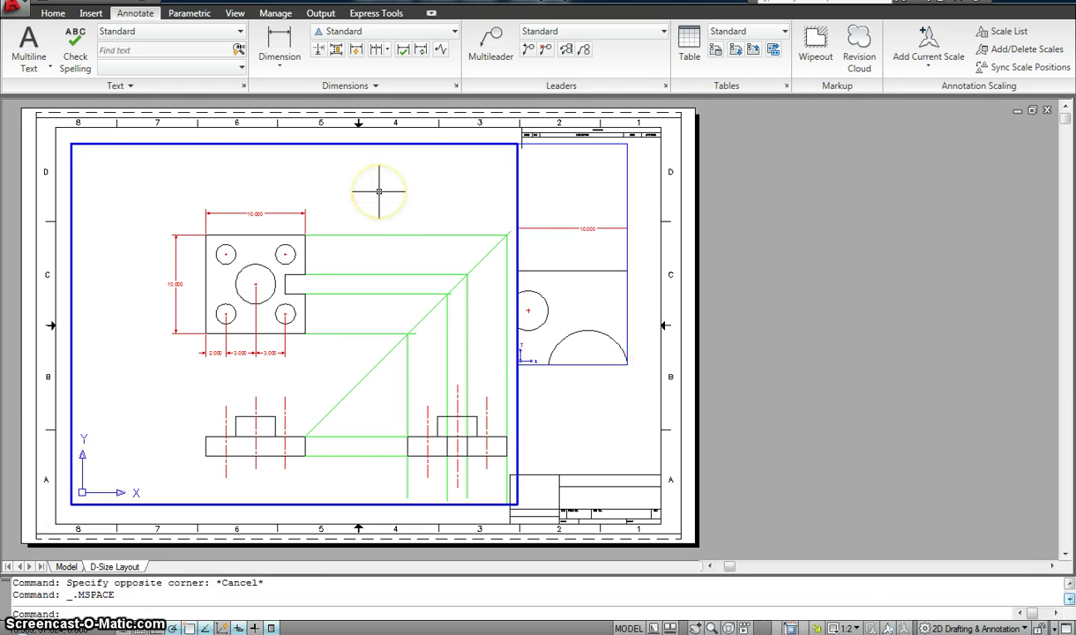
{"action": "left_click", "coordinate": [852, 628]}
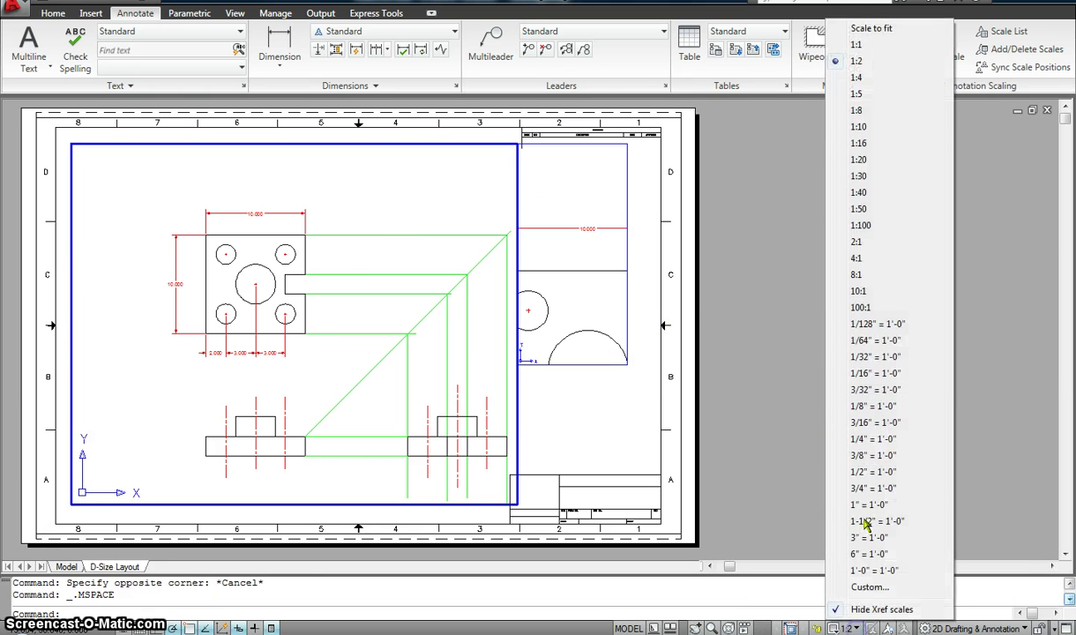
{"action": "left_click", "coordinate": [859, 45]}
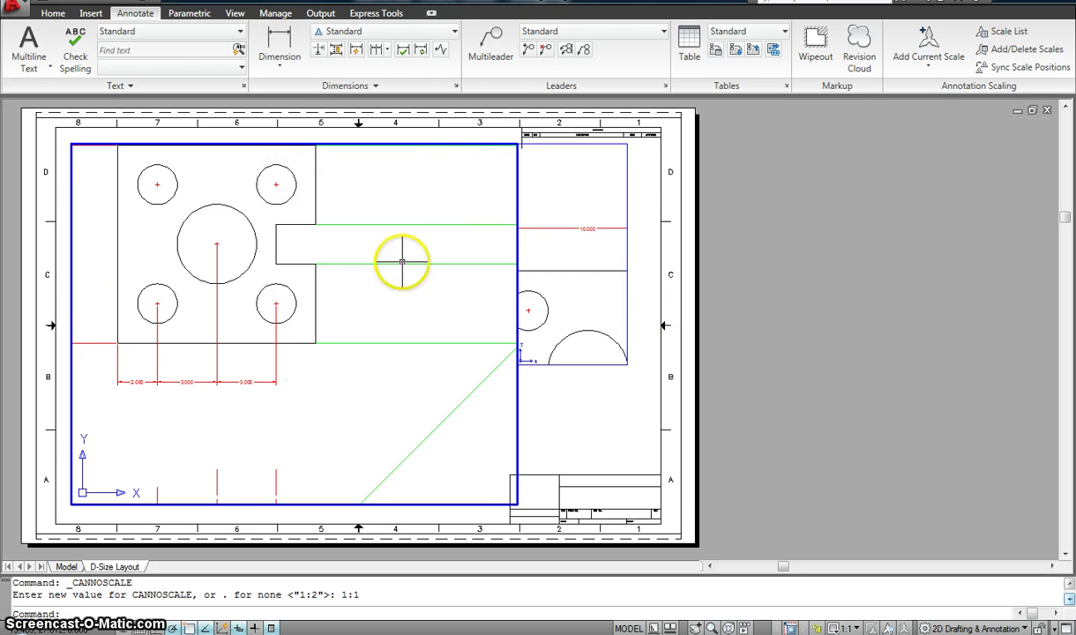
{"action": "middle_click_drag", "start_coordinate": [363, 257], "coordinate": [376, 330]}
Set the smaller viewport's scale to 1:2 with the top view centred in it, and return to paper space
{"action": "left_click", "coordinate": [557, 178]}
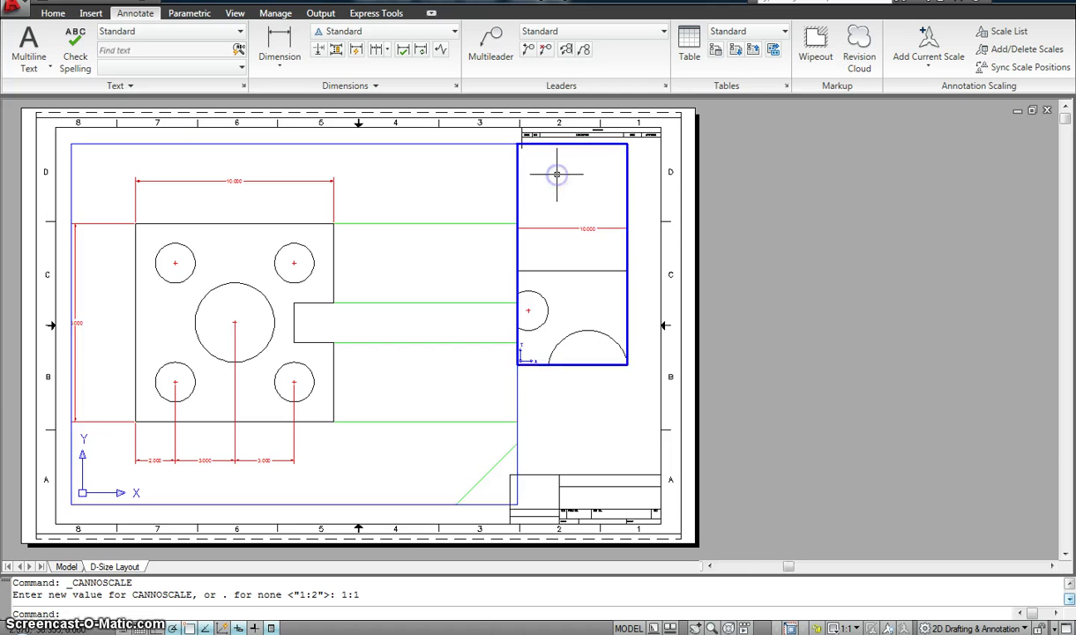
{"action": "middle_click_drag", "start_coordinate": [571, 195], "coordinate": [567, 207]}
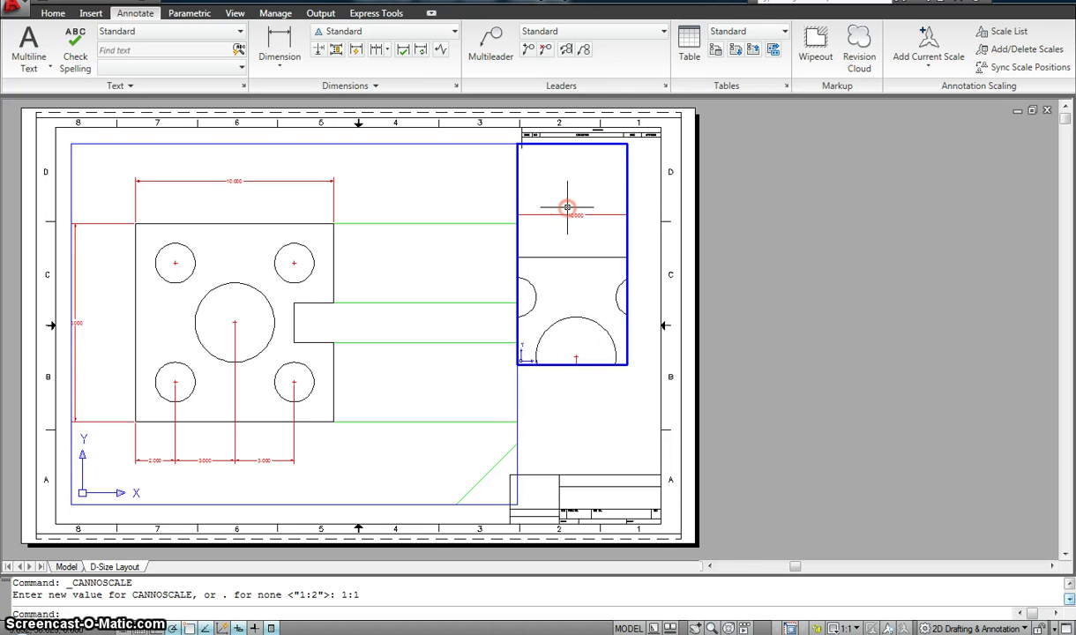
{"action": "left_click", "coordinate": [851, 628]}
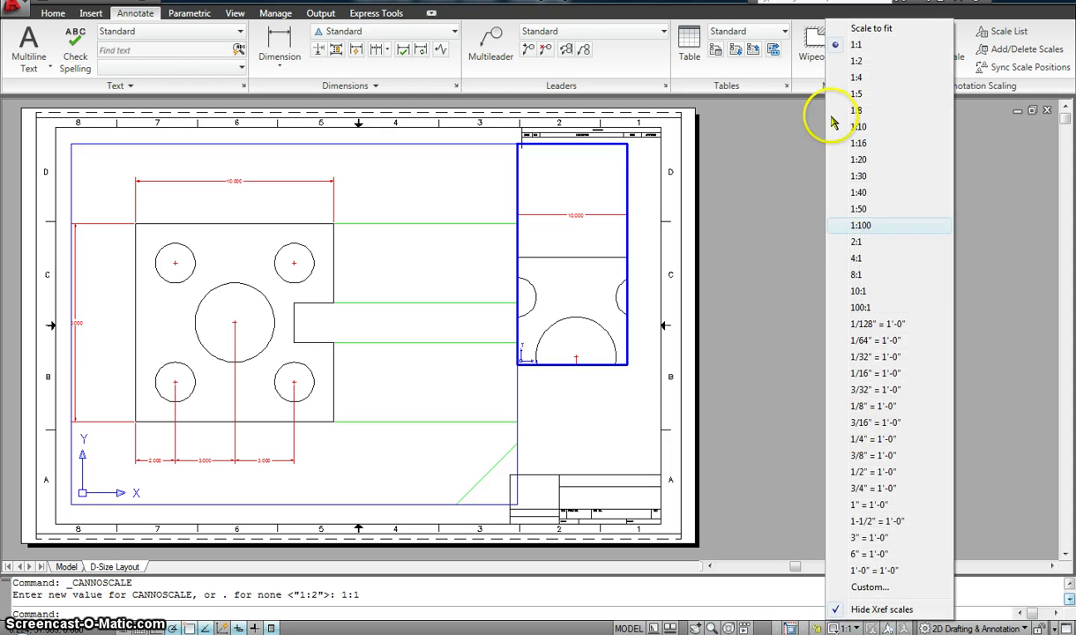
{"action": "left_click", "coordinate": [857, 61]}
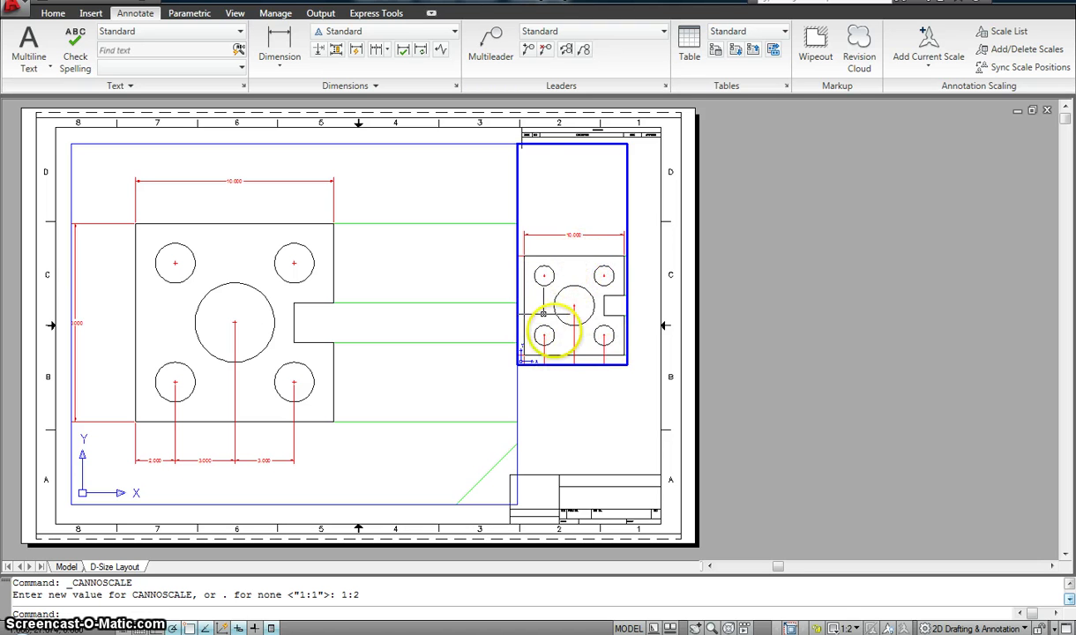
{"action": "left_click", "coordinate": [473, 200]}
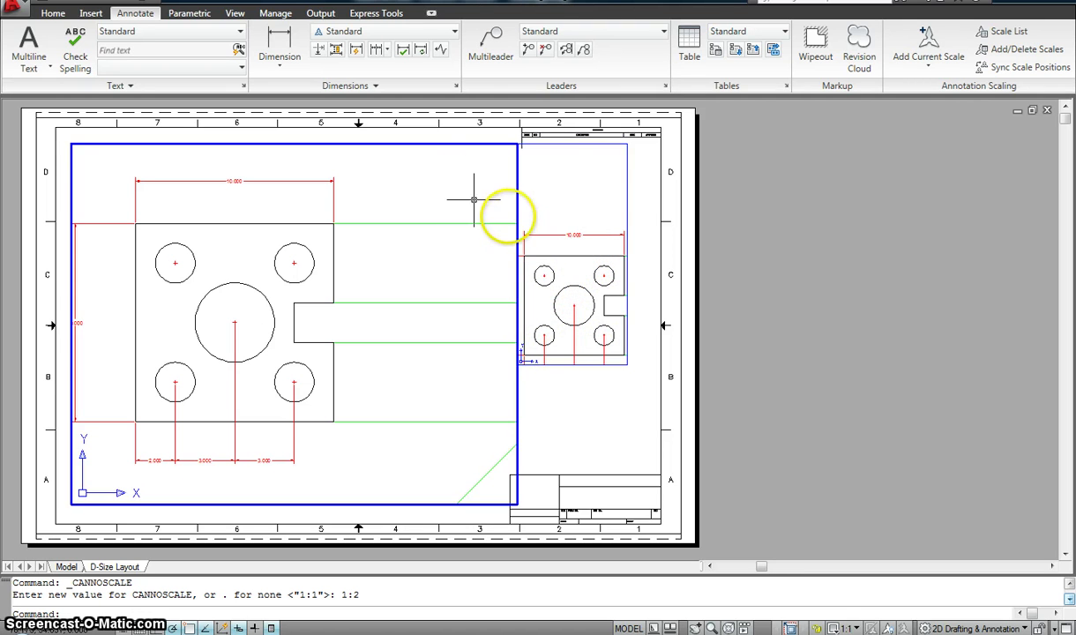
{"action": "double_click", "coordinate": [640, 210]}
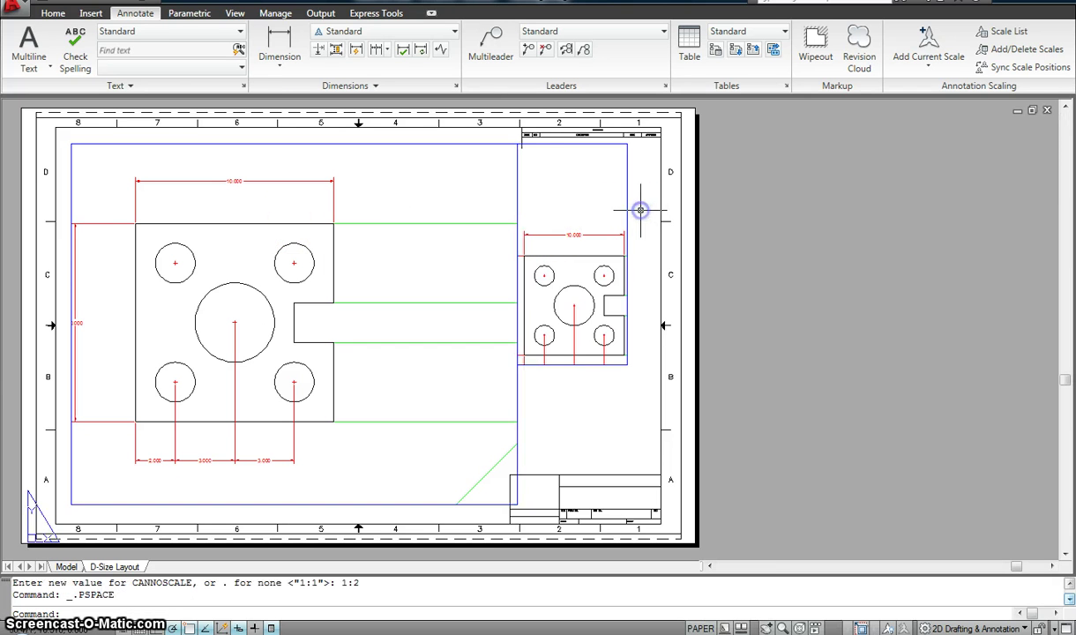
{"action": "left_click", "coordinate": [406, 207]}
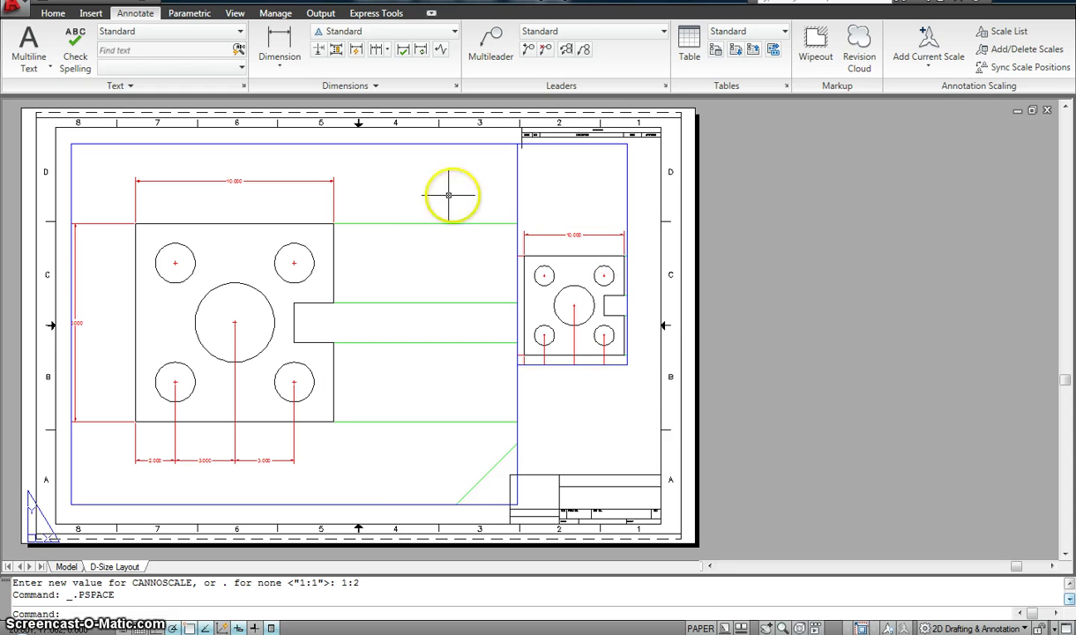
Switch to the other open drawing with the fully dimensioned views and display its model space
{"action": "left_click", "coordinate": [63, 567]}
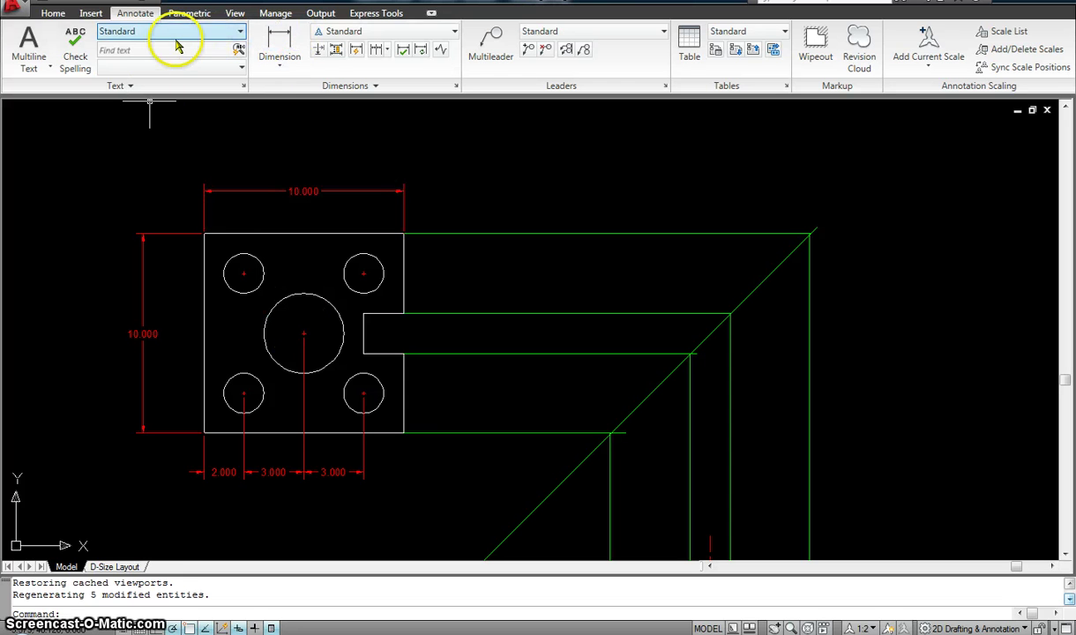
{"action": "left_click", "coordinate": [46, 72]}
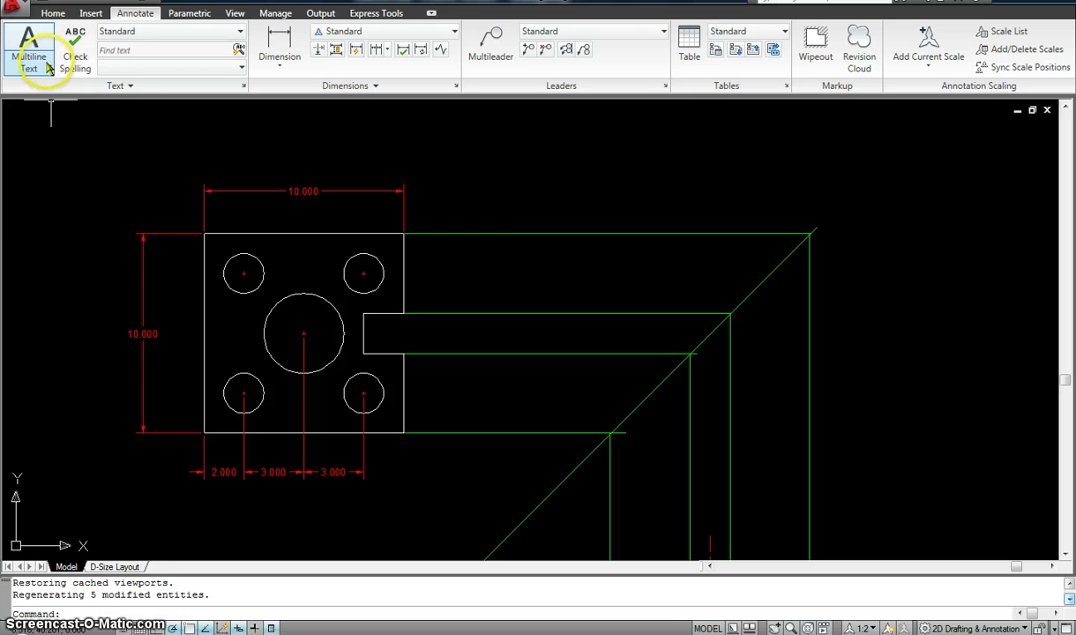
{"action": "left_click", "coordinate": [1017, 112]}
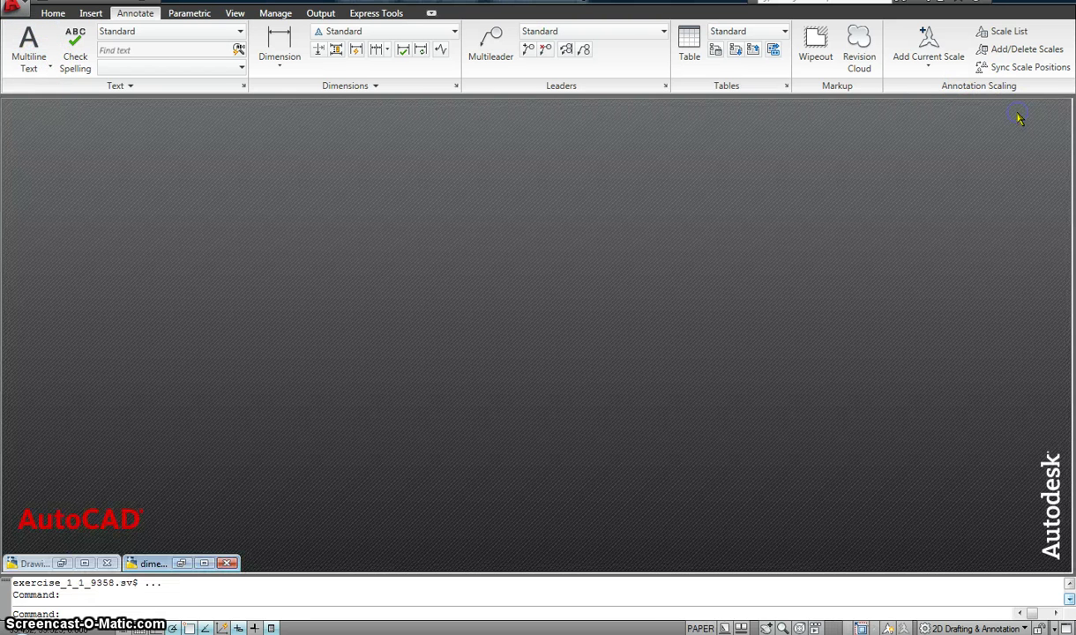
{"action": "left_click", "coordinate": [181, 562]}
{"action": "scroll", "coordinate": [321, 300], "scroll_direction": "down", "scroll_amount": 2}
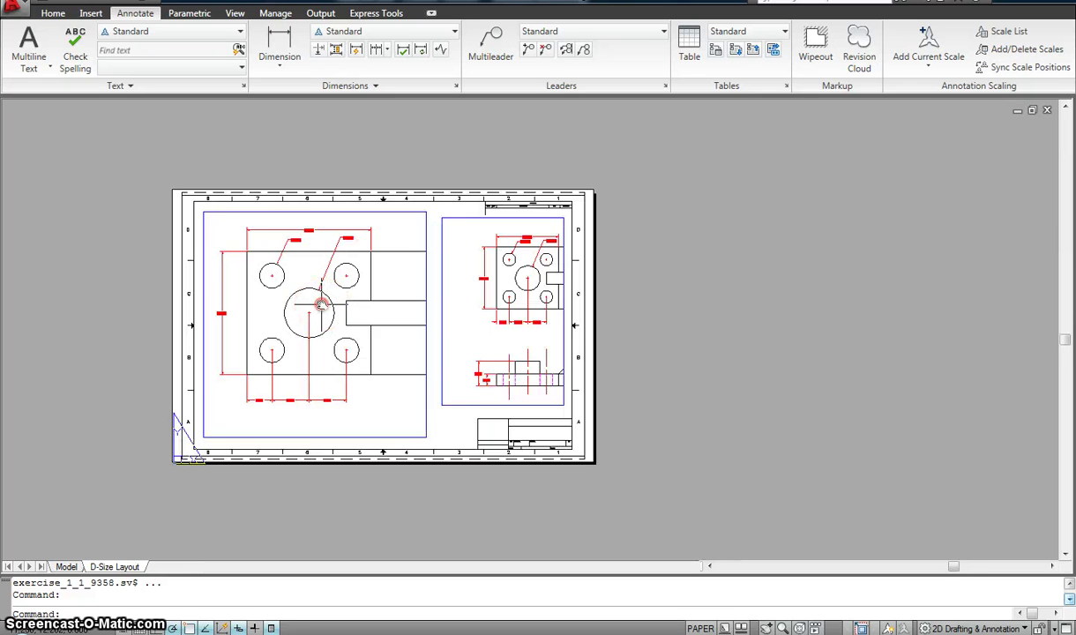
{"action": "left_click", "coordinate": [72, 566]}
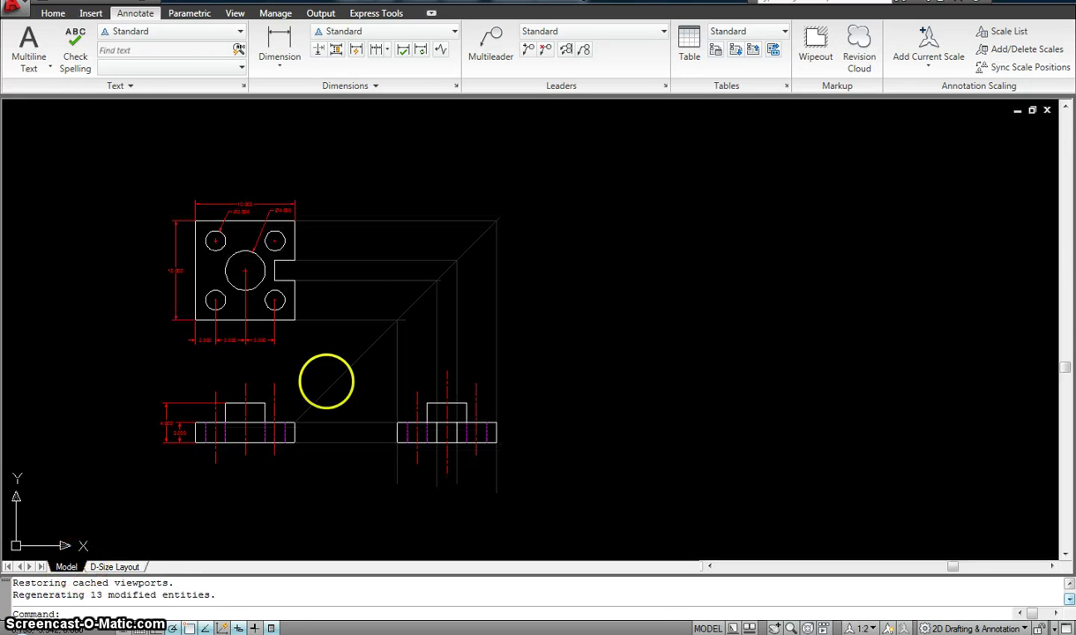
{"action": "scroll", "coordinate": [298, 375], "scroll_direction": "up", "scroll_amount": 2}
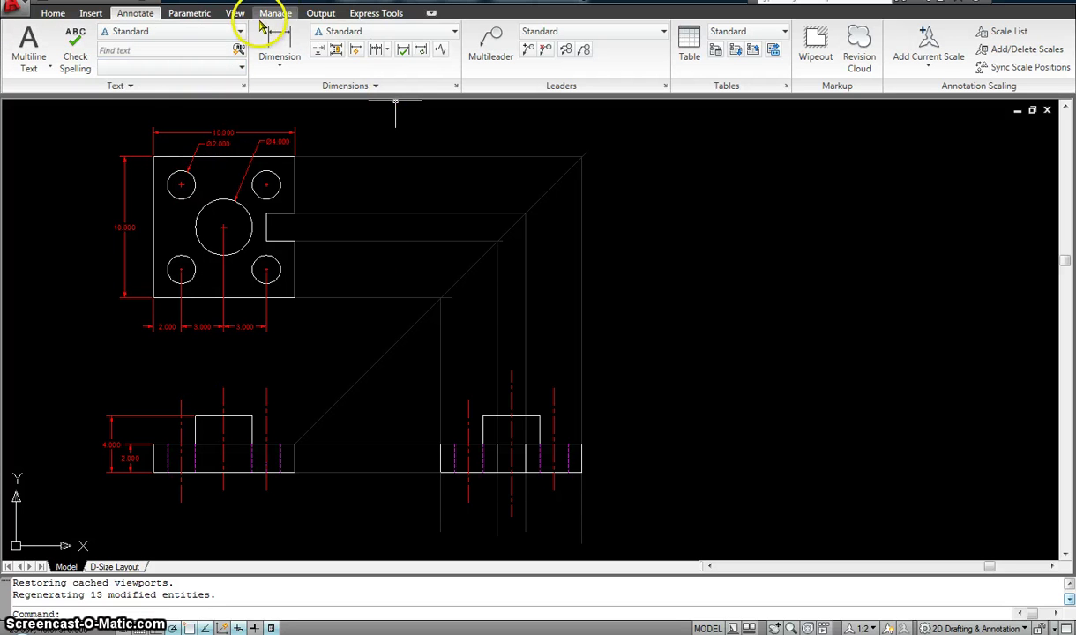
Thaw the Text layer
{"action": "left_click", "coordinate": [51, 12]}
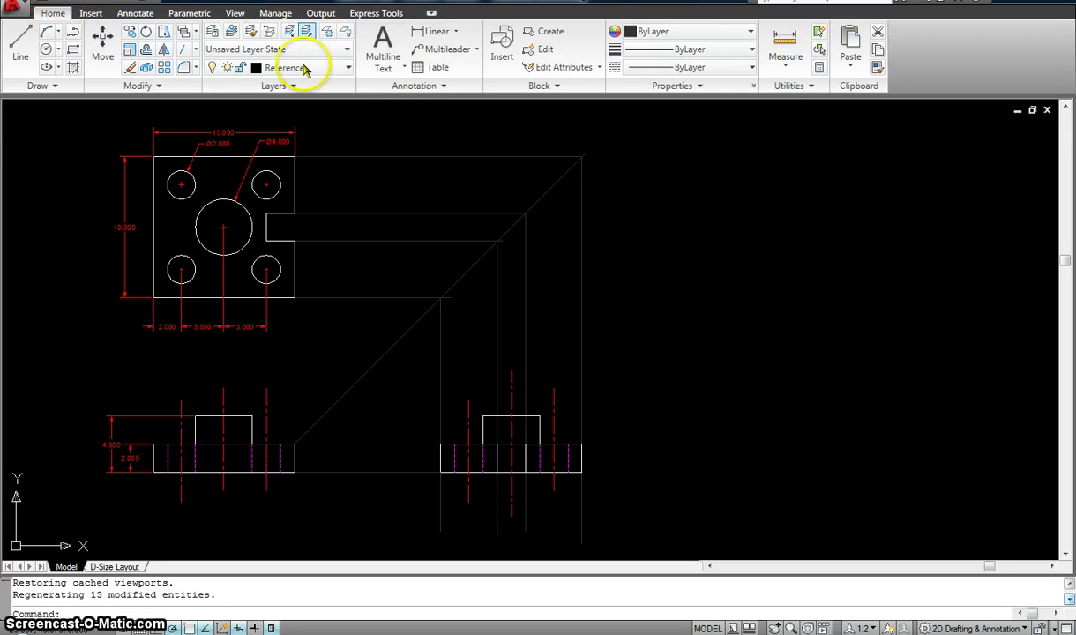
{"action": "left_click", "coordinate": [336, 70]}
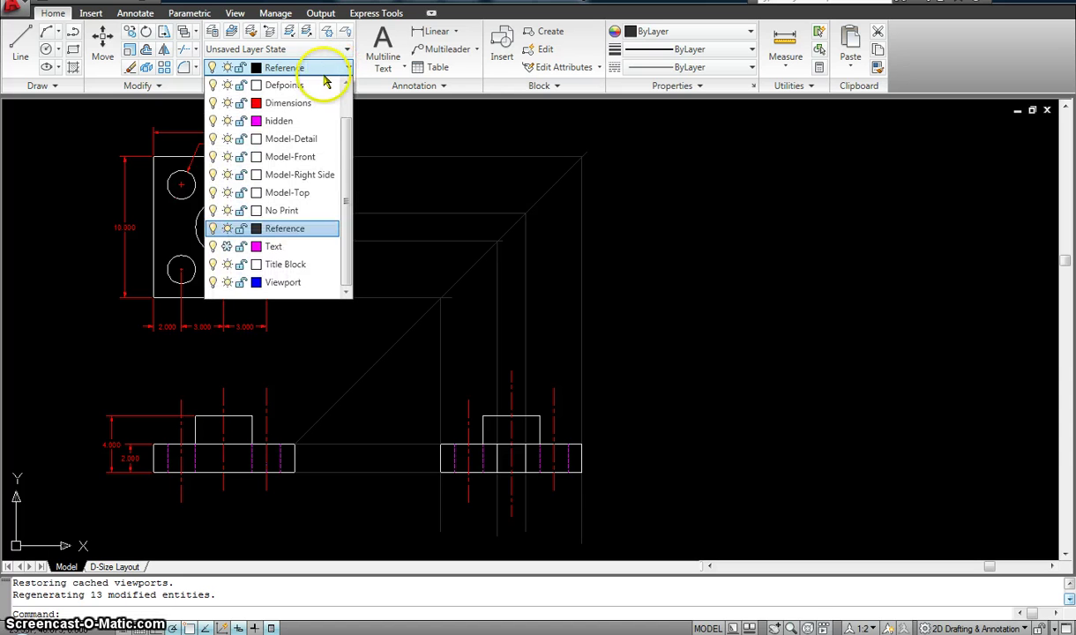
{"action": "left_click", "coordinate": [227, 247]}
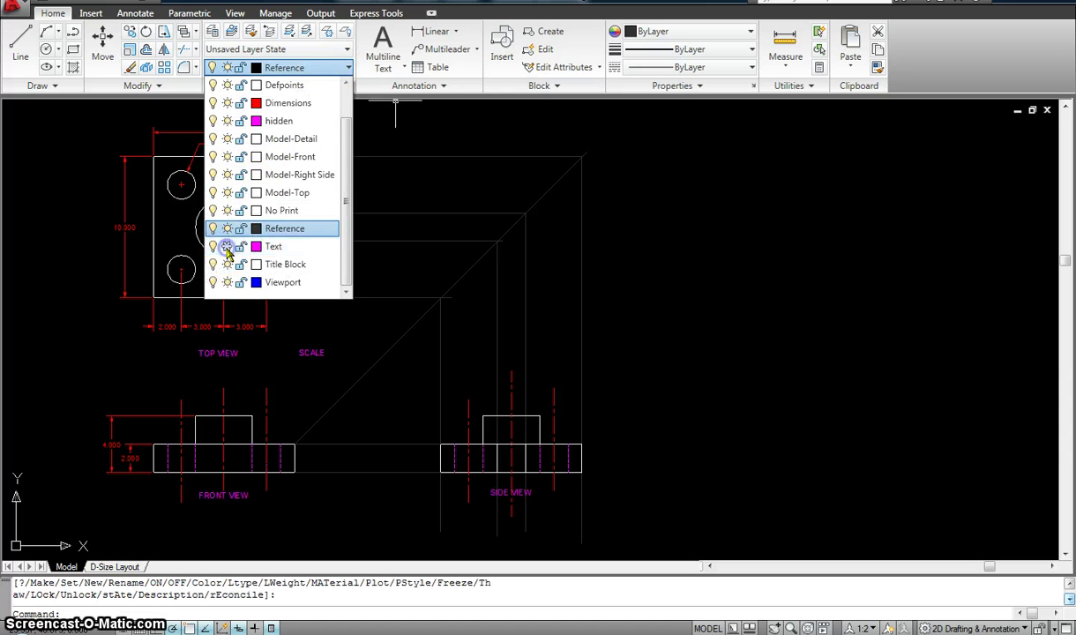
{"action": "left_click", "coordinate": [653, 234]}
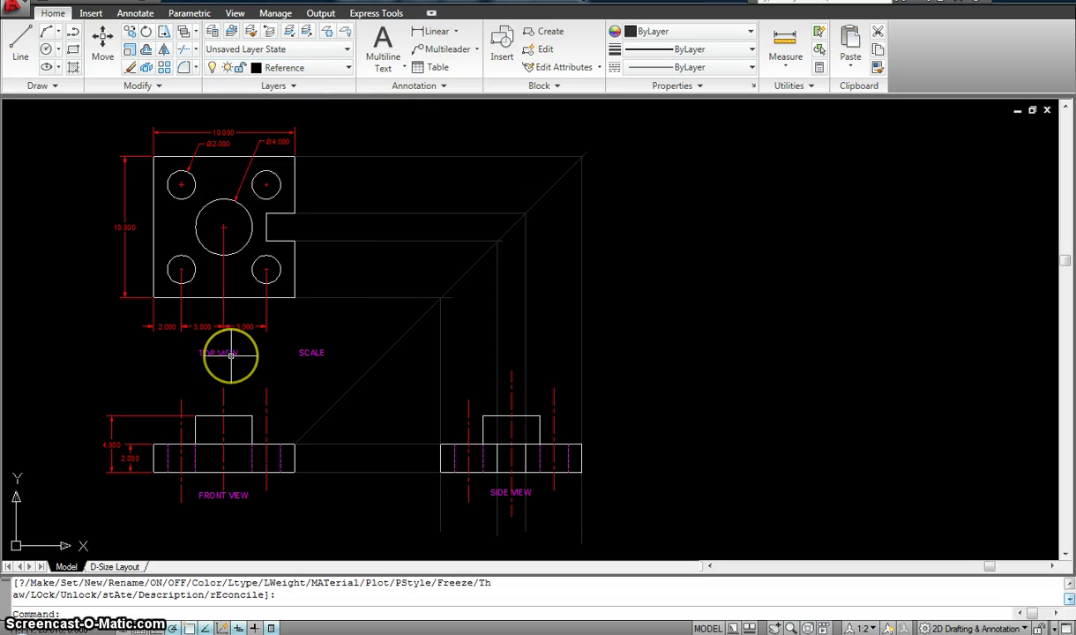
Check the Annotative setting of the Standard text style and close the style settings unchanged
{"action": "left_click", "coordinate": [137, 15]}
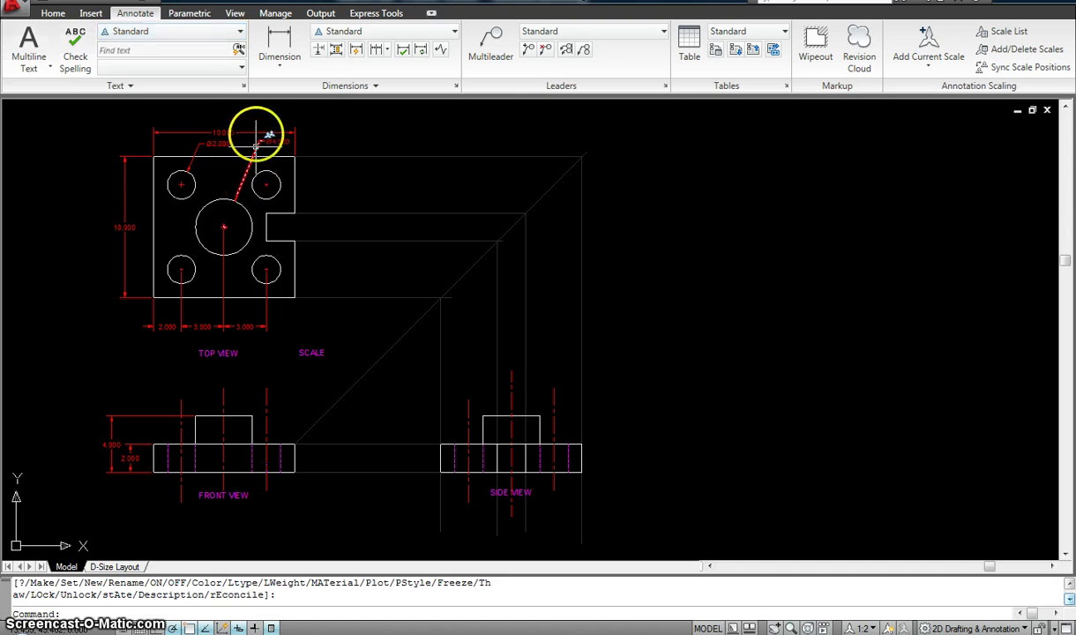
{"action": "left_click", "coordinate": [245, 86]}
{"action": "left_click", "coordinate": [244, 86]}
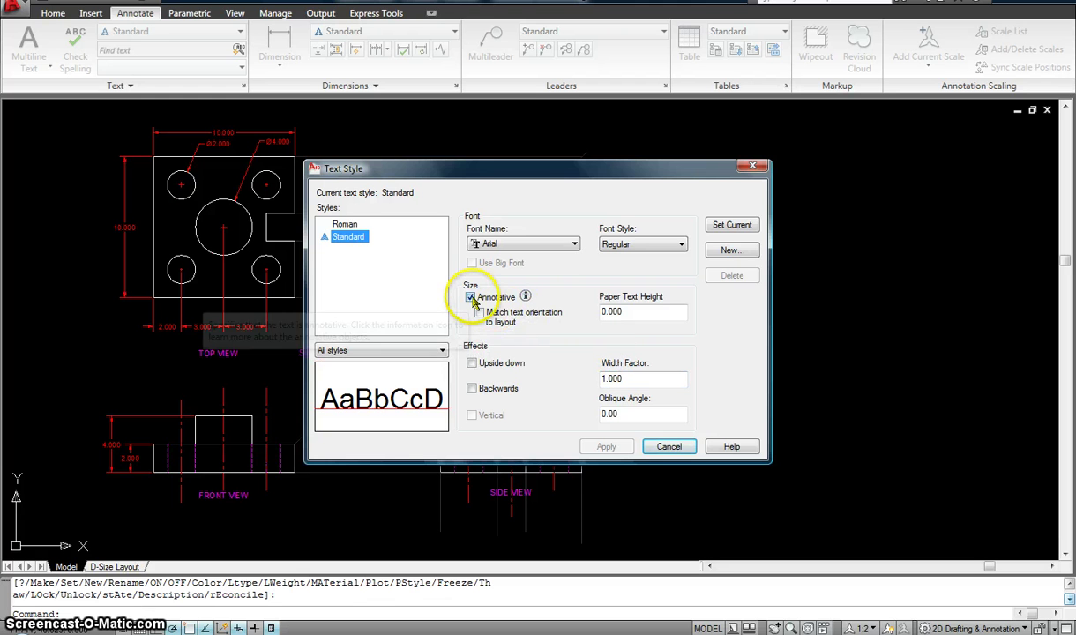
{"action": "left_click", "coordinate": [753, 166]}
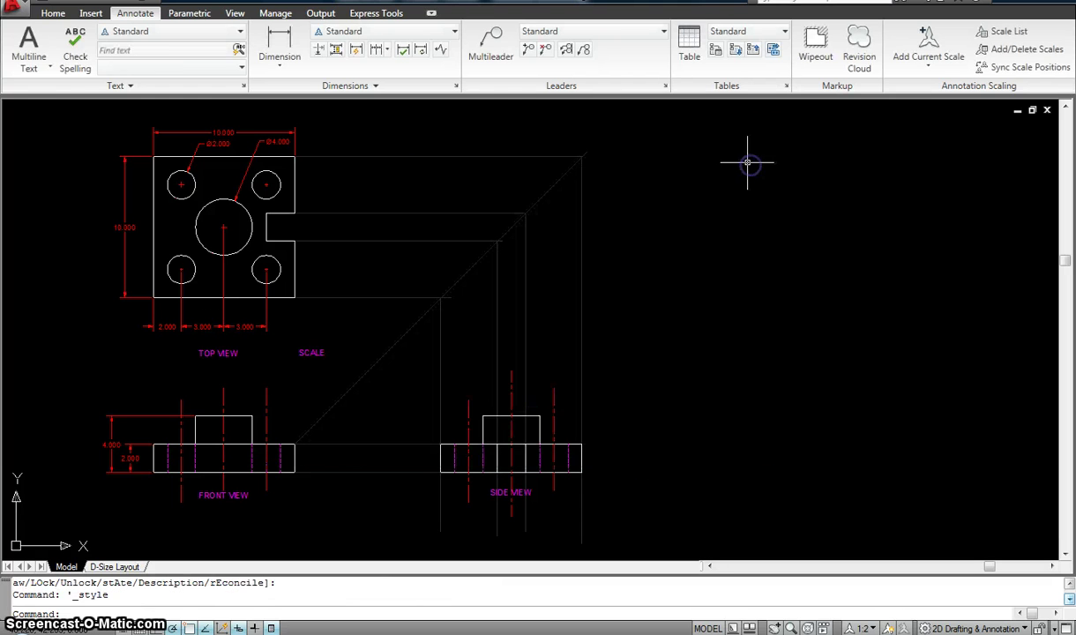
Try adding single-line sample text beside the top view at 0.200 paper height and 0.00 rotation, and cancel it
{"action": "left_click", "coordinate": [50, 68]}
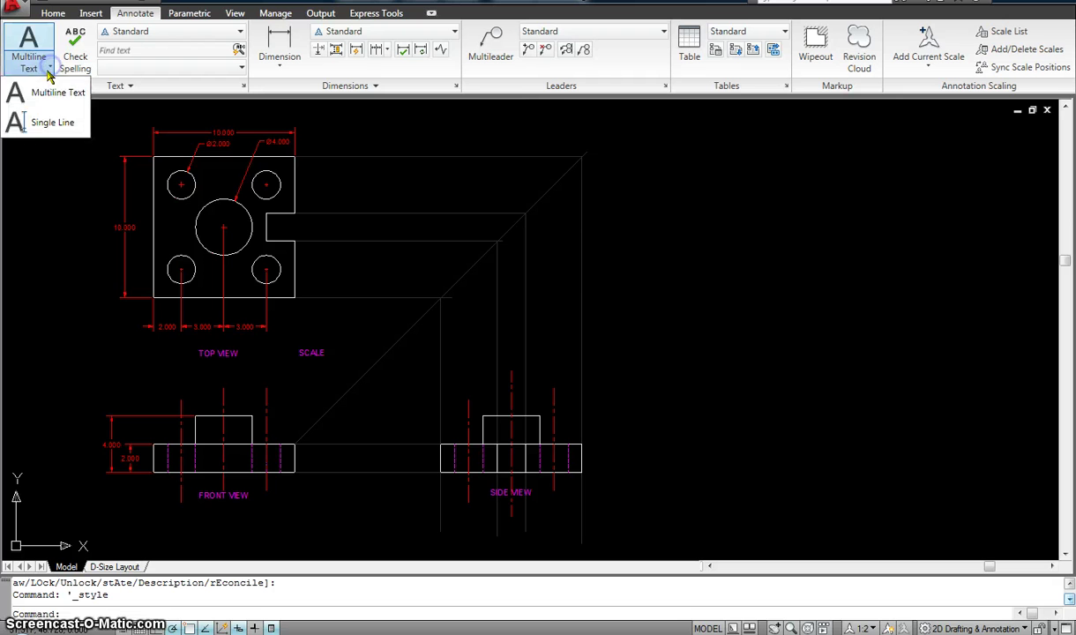
{"action": "left_click", "coordinate": [42, 121]}
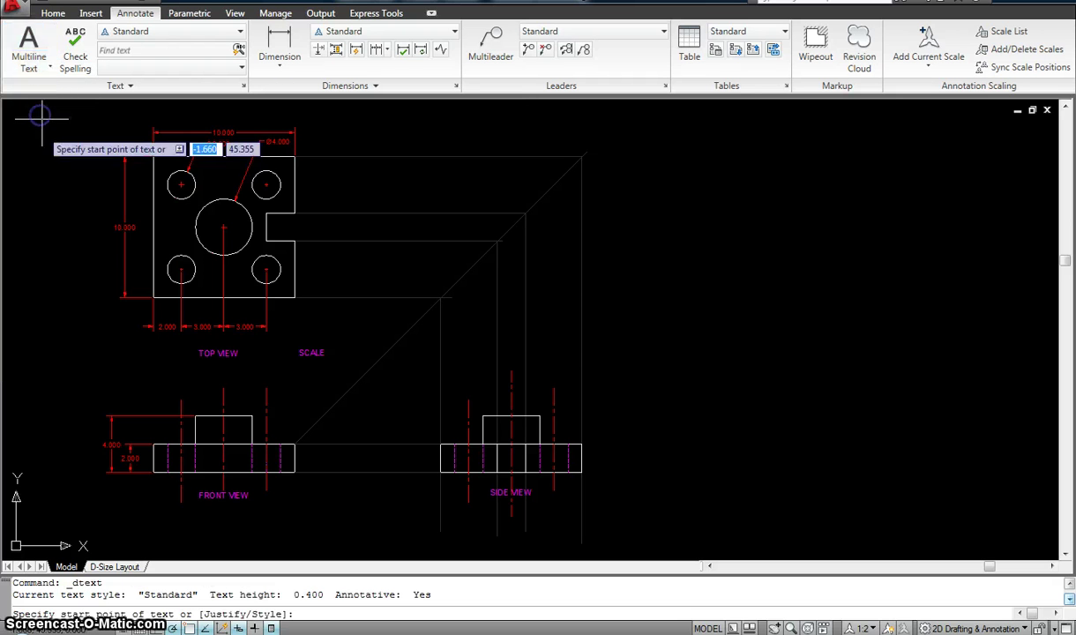
{"action": "left_click", "coordinate": [48, 234]}
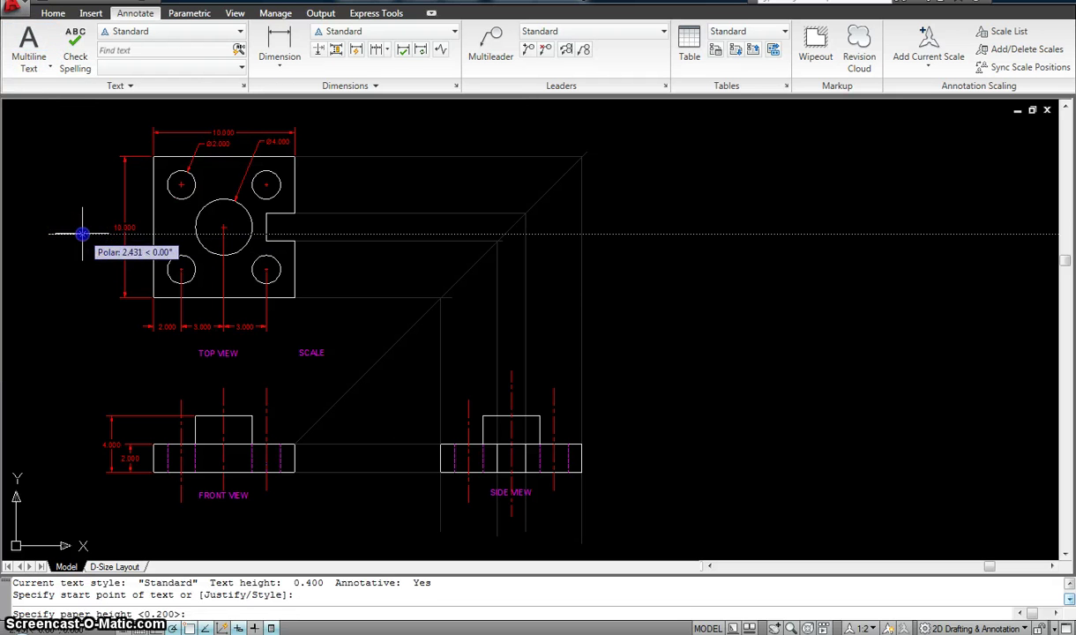
{"action": "key", "text": "Return"}
{"action": "key", "text": "Return"}
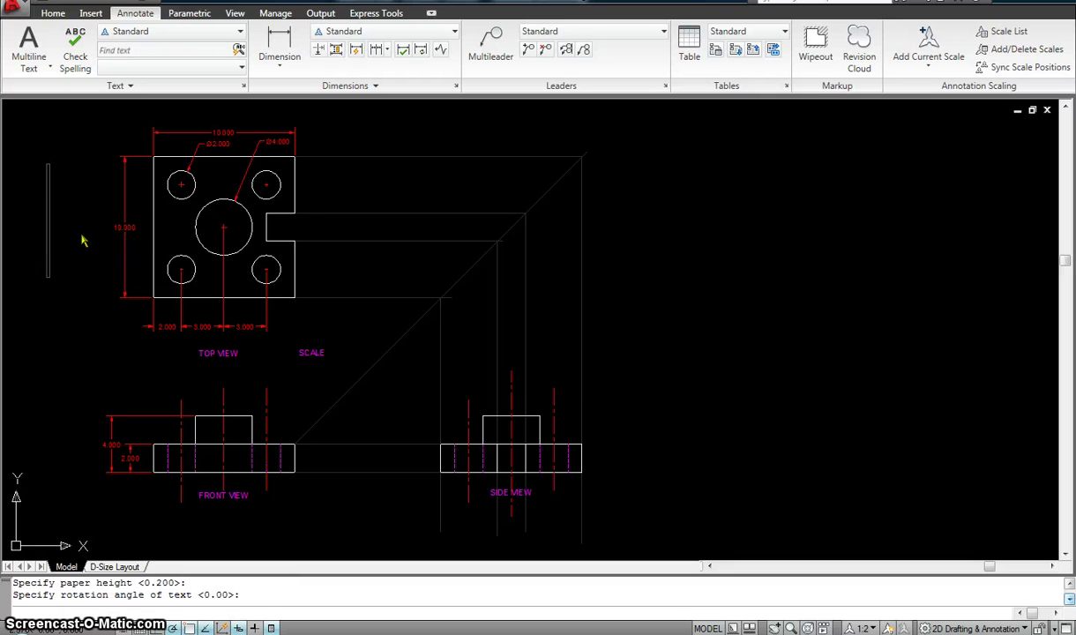
{"action": "type", "text": "asdjasnd"}
{"action": "key", "text": "Escape"}
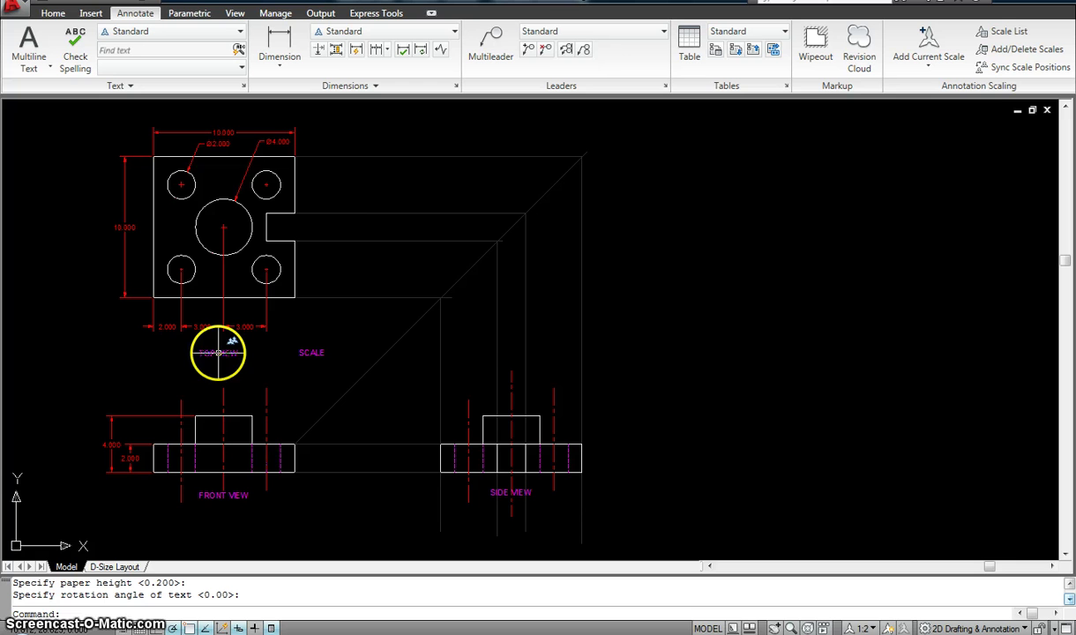
Open the D-Size Layout to examine the view labels in both viewports
{"action": "left_click", "coordinate": [137, 565]}
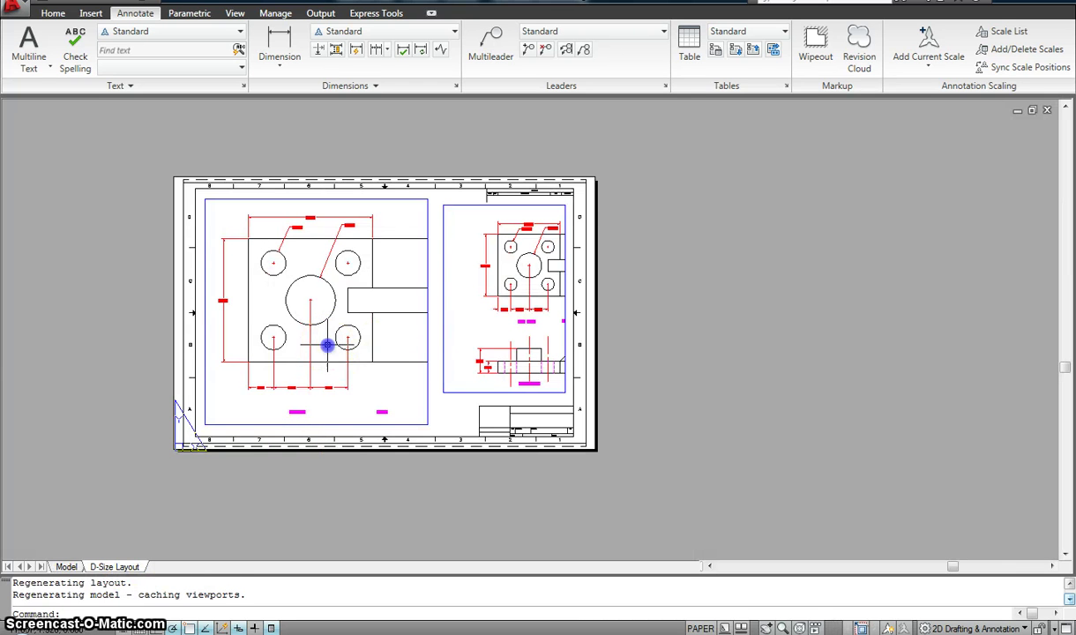